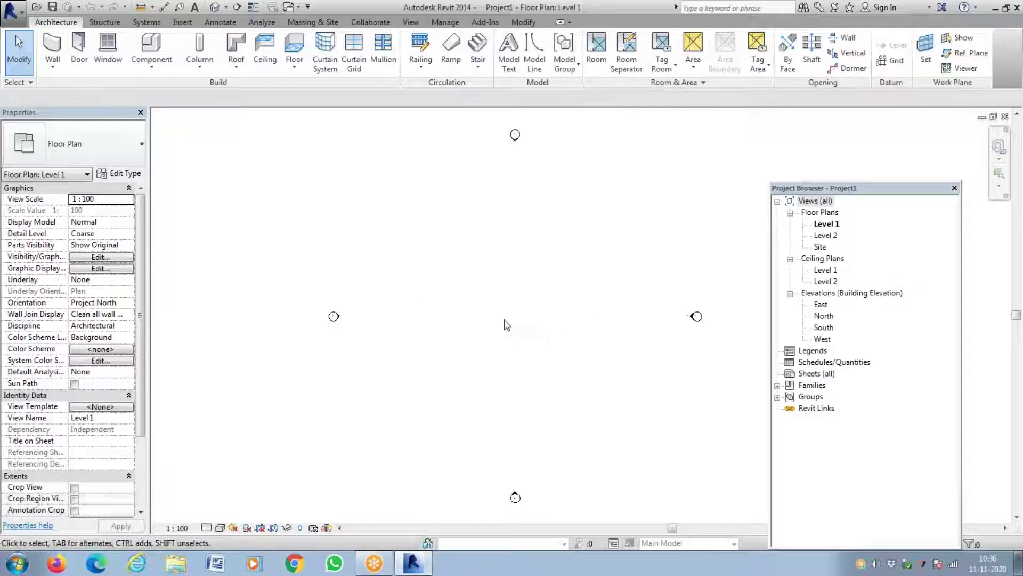
- Draw a straight horizontal wall of the Curtain Wall type, about 34000 mm long, between the elevation markers on Level 1
click(56, 61)
click(133, 145)
scroll(101, 440, down, 3)
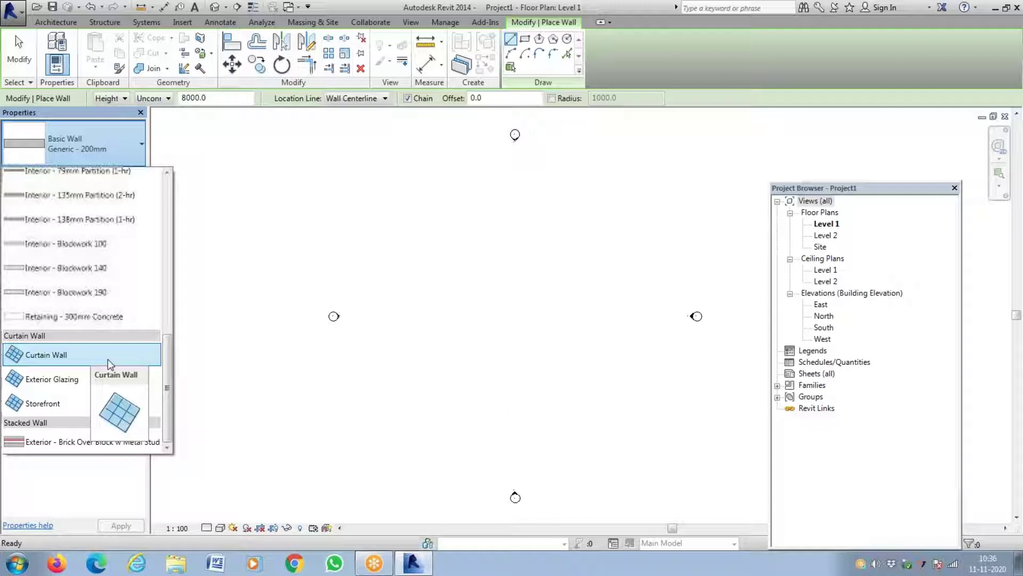
scroll(107, 266, up, 1)
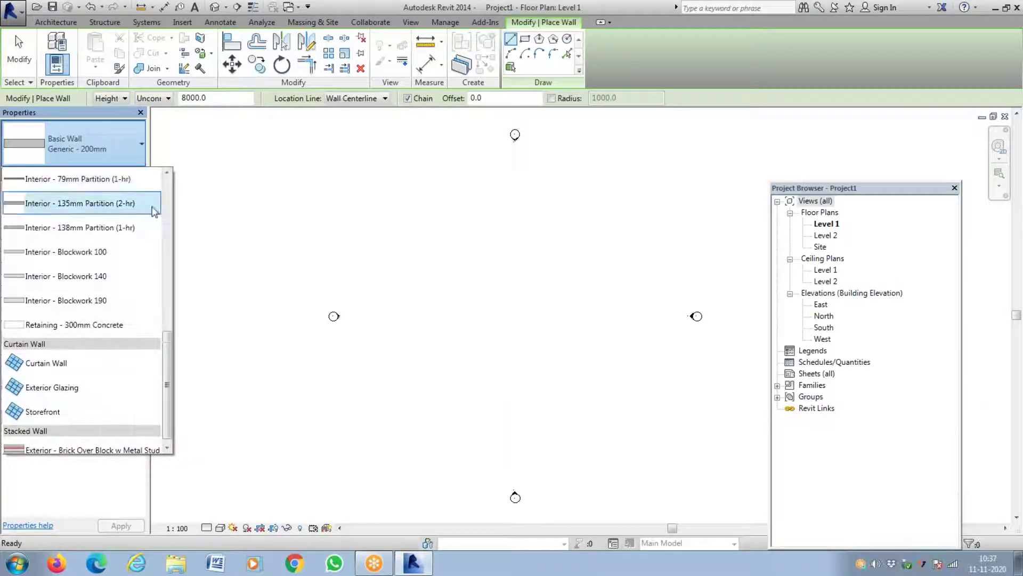
click(52, 365)
click(416, 297)
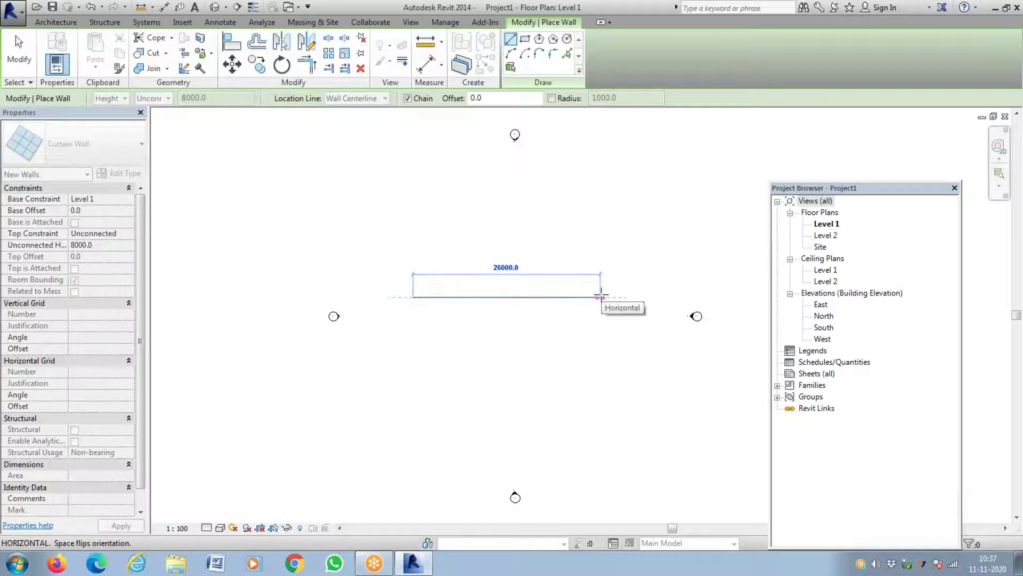
click(658, 297)
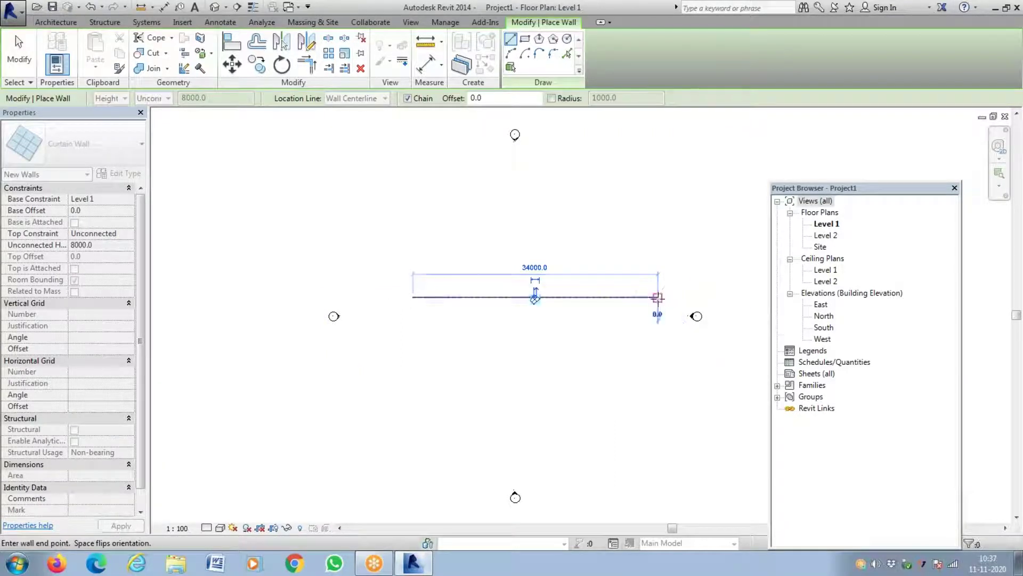
key(Escape)
key(Escape)
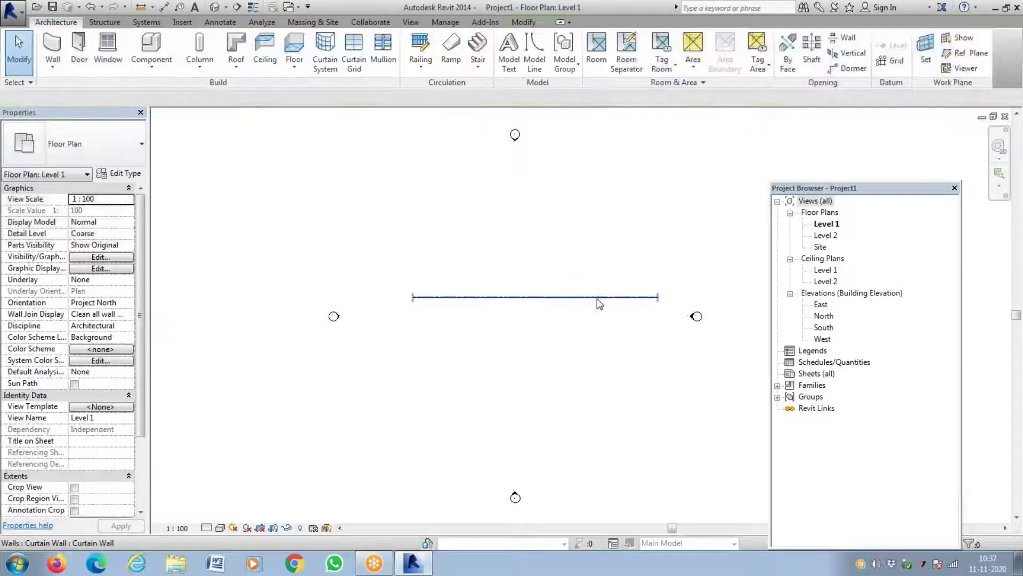
- Set the curtain wall's unconnected height to 4000 mm
click(592, 297)
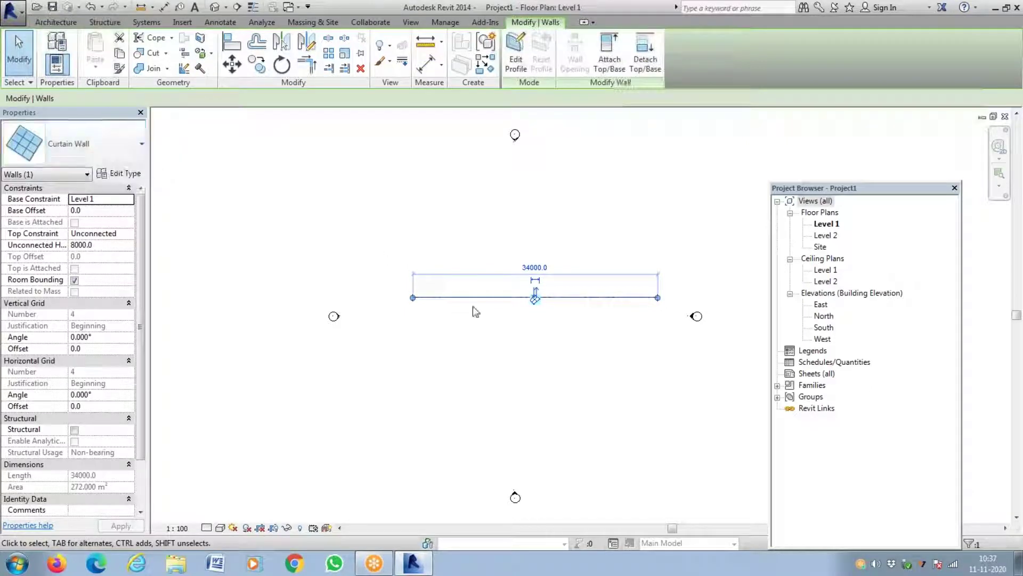
click(106, 246)
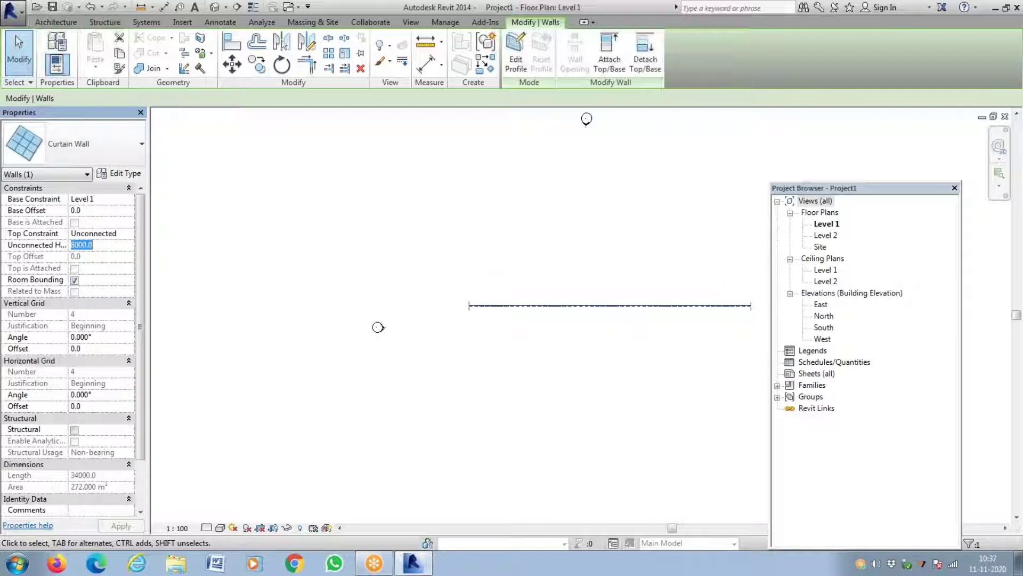
text(400)
key(Return)
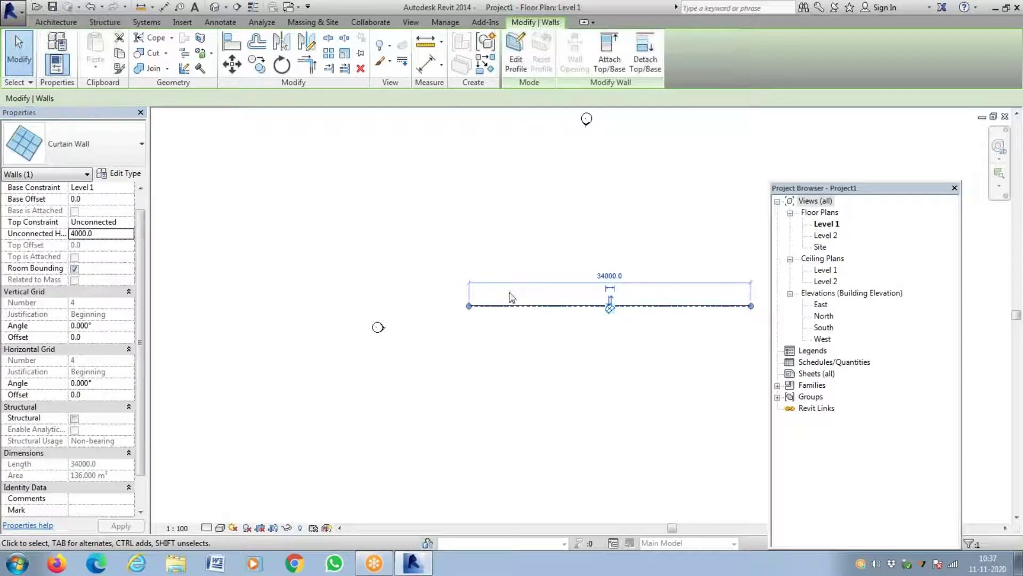
click(592, 337)
scroll(262, 208, down, 2)
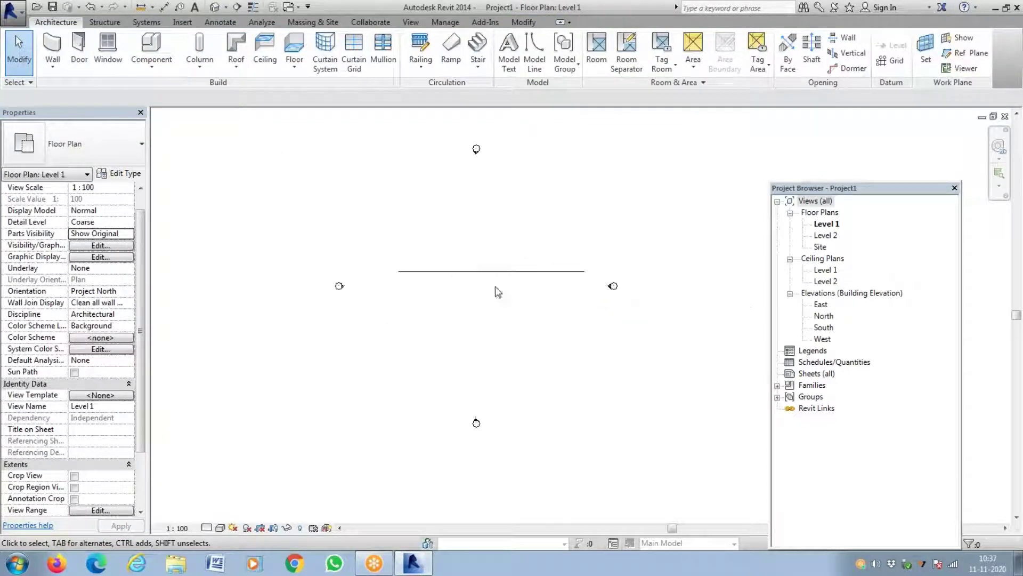
- Open the default 3D view with the whole curtain wall in sight
click(216, 9)
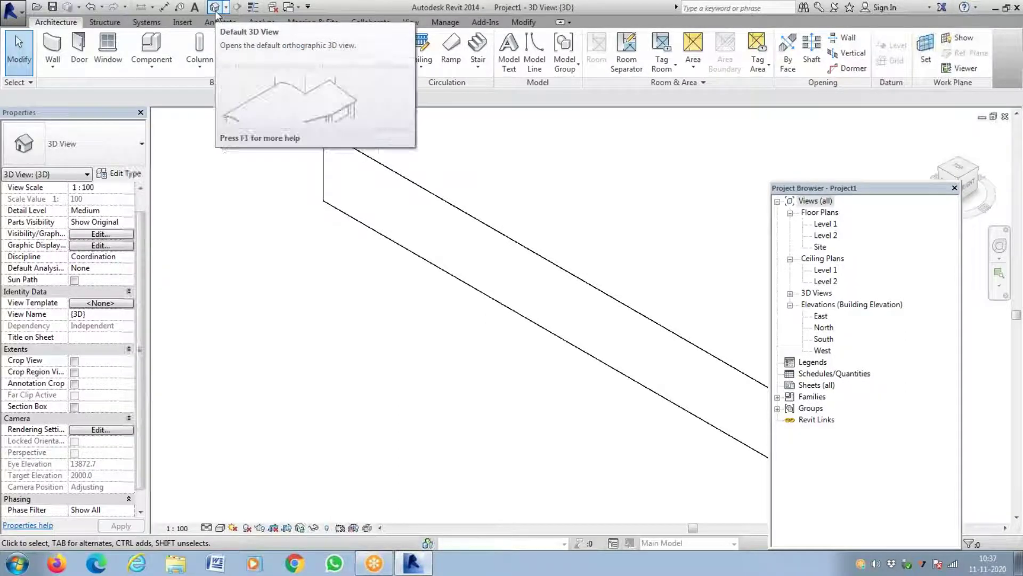
scroll(405, 298, down, 6)
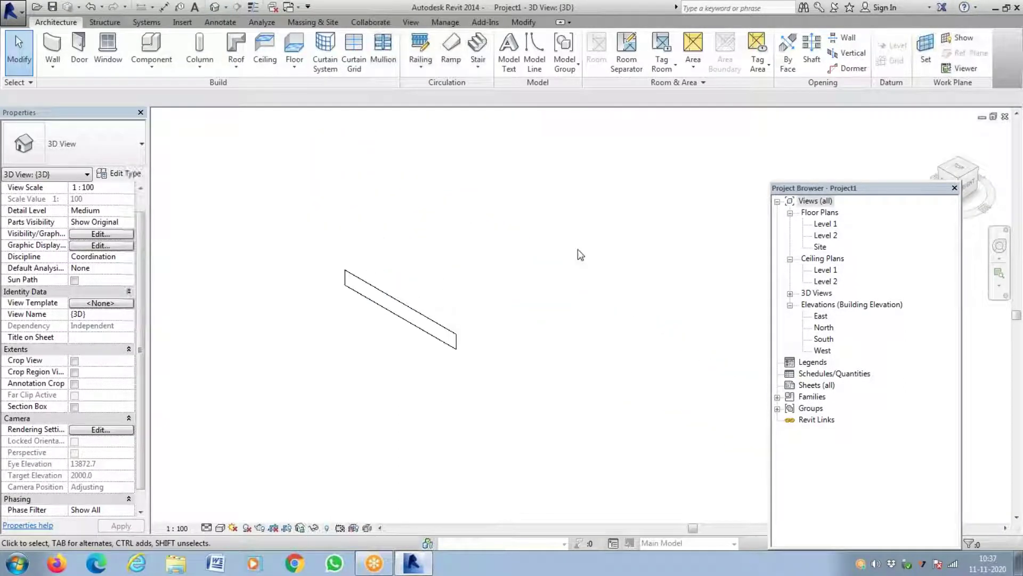
scroll(405, 288, up, 4)
scroll(447, 300, up, 3)
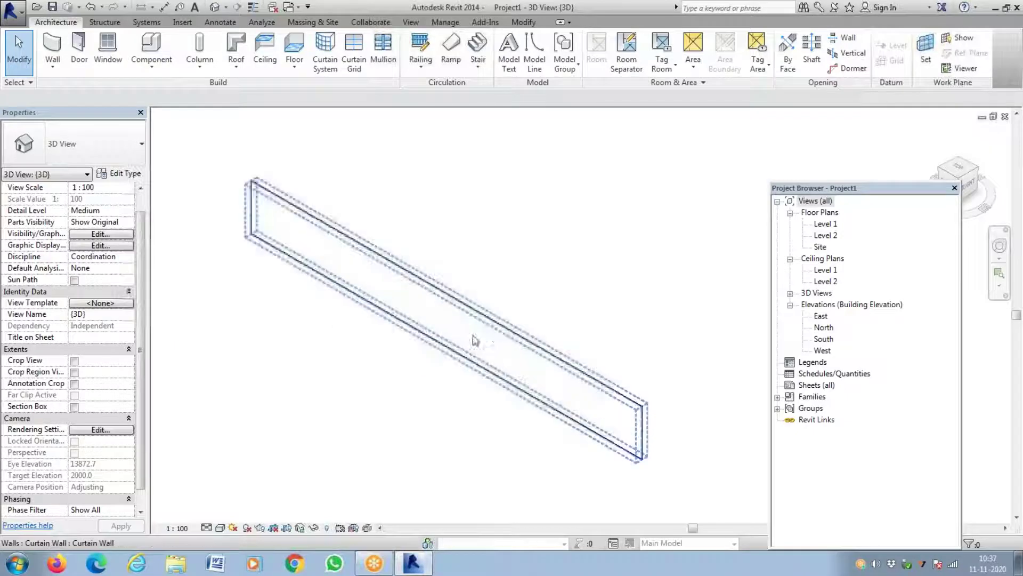
scroll(549, 341, down, 2)
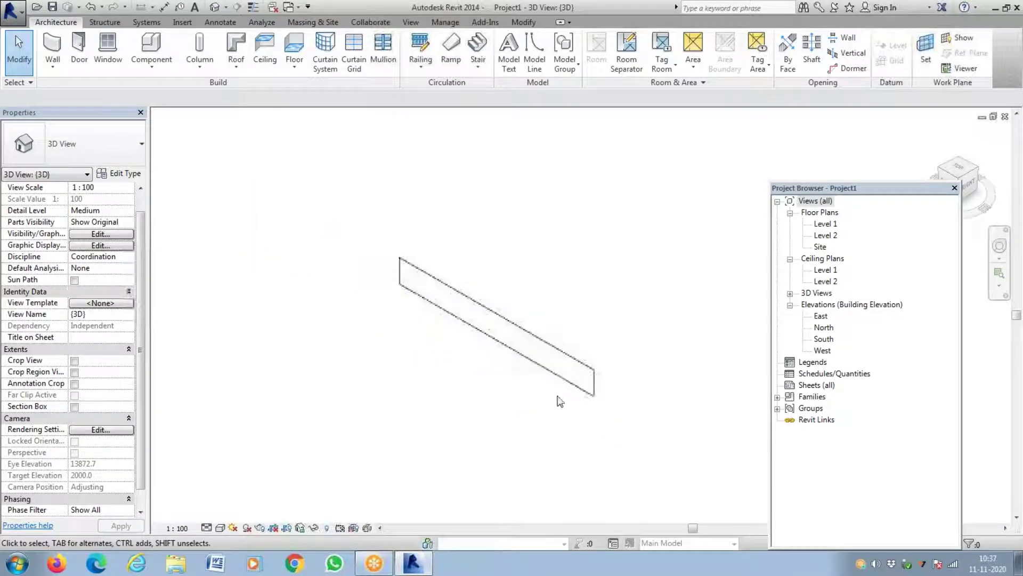
scroll(570, 389, up, 1)
scroll(460, 344, up, 2)
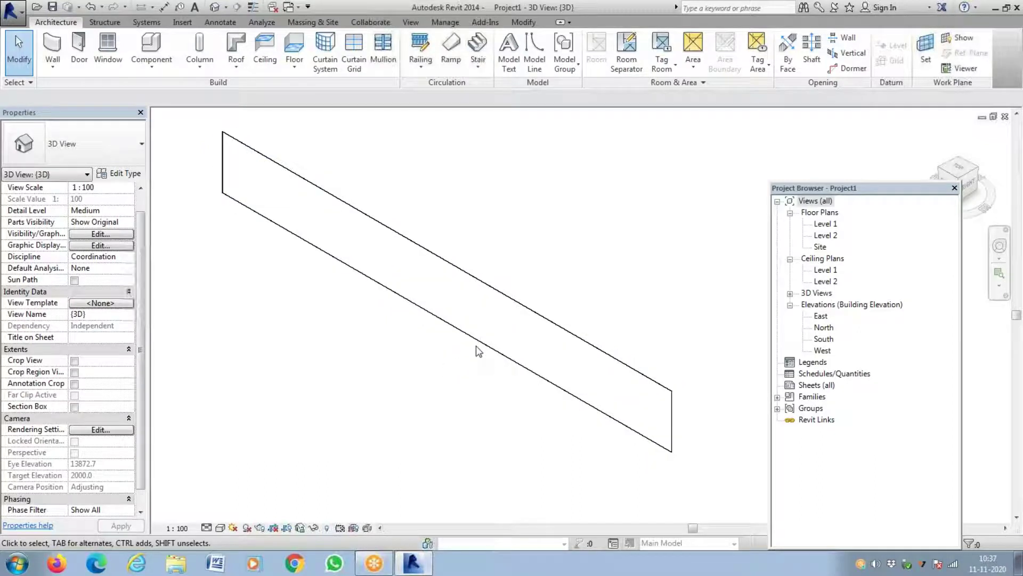
- Examine the curtain wall's single undivided panel and its instance properties in the 3D view
click(514, 313)
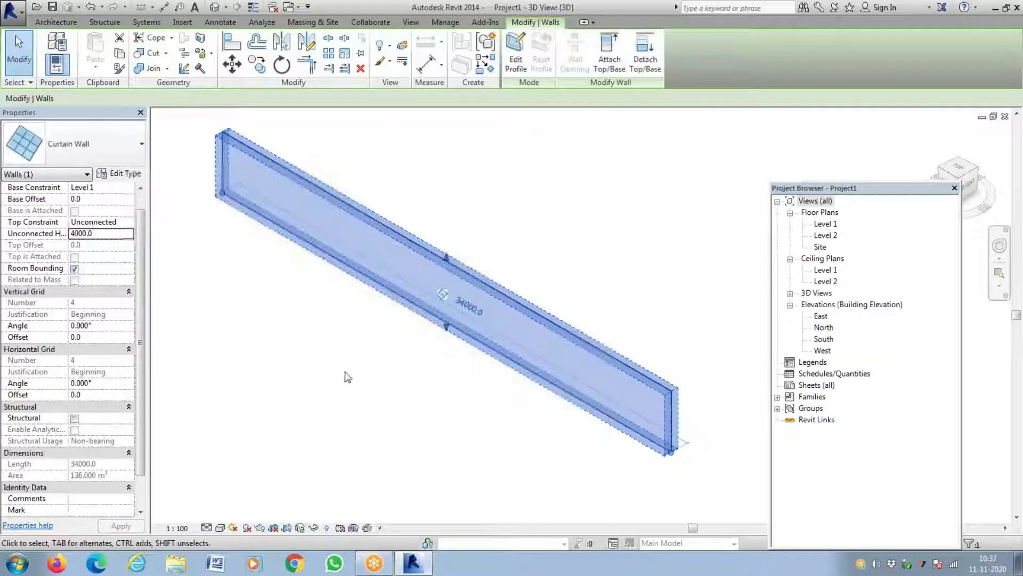
click(624, 285)
scroll(713, 343, down, 4)
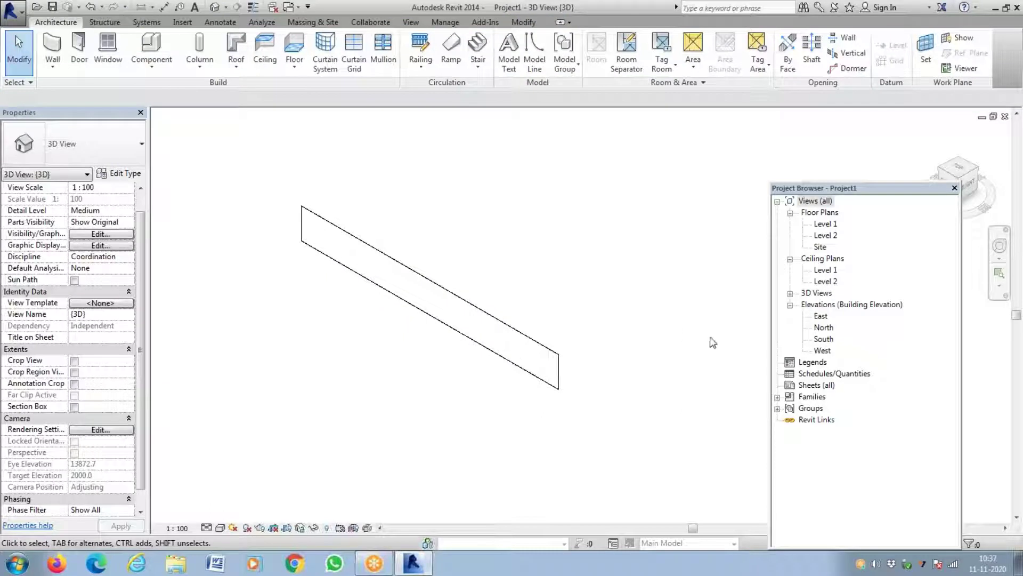
scroll(480, 341, up, 4)
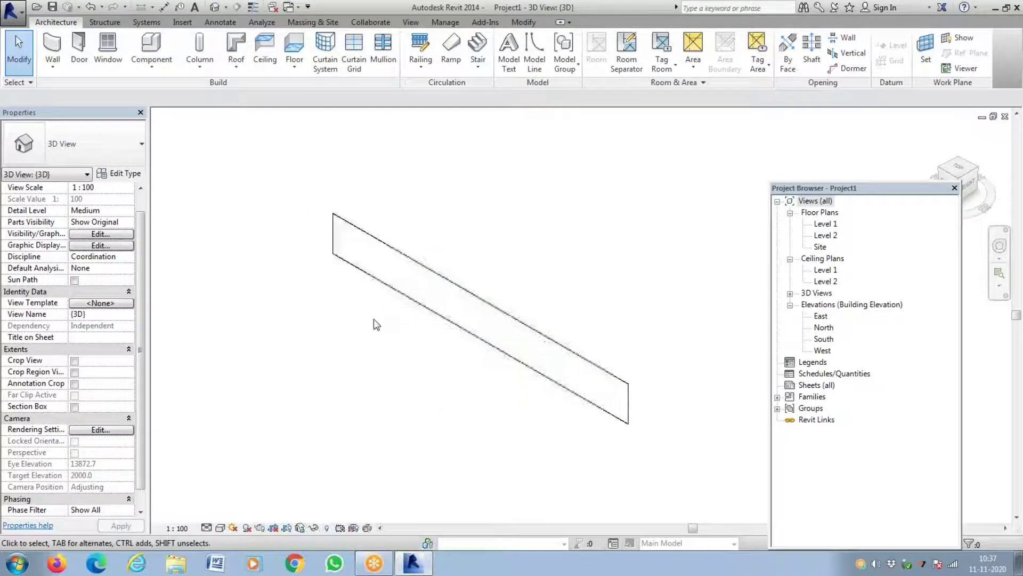
scroll(316, 397, down, 1)
scroll(382, 303, up, 2)
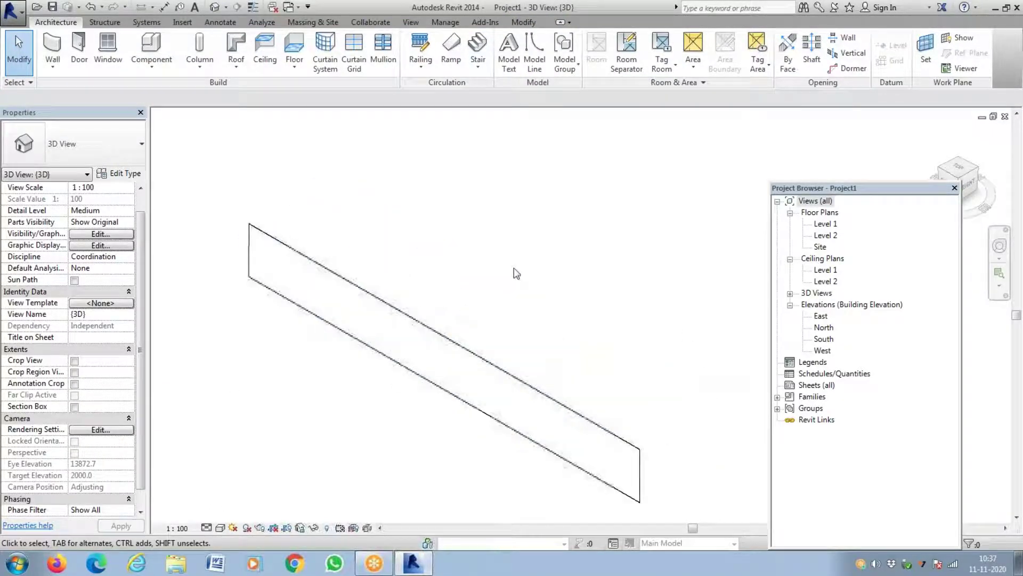
click(450, 338)
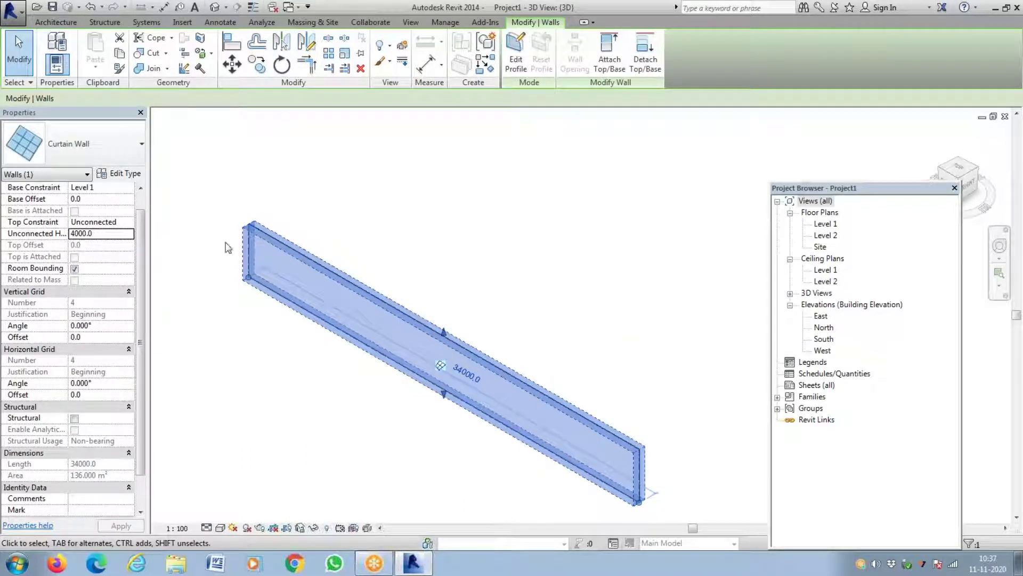
scroll(652, 224, down, 2)
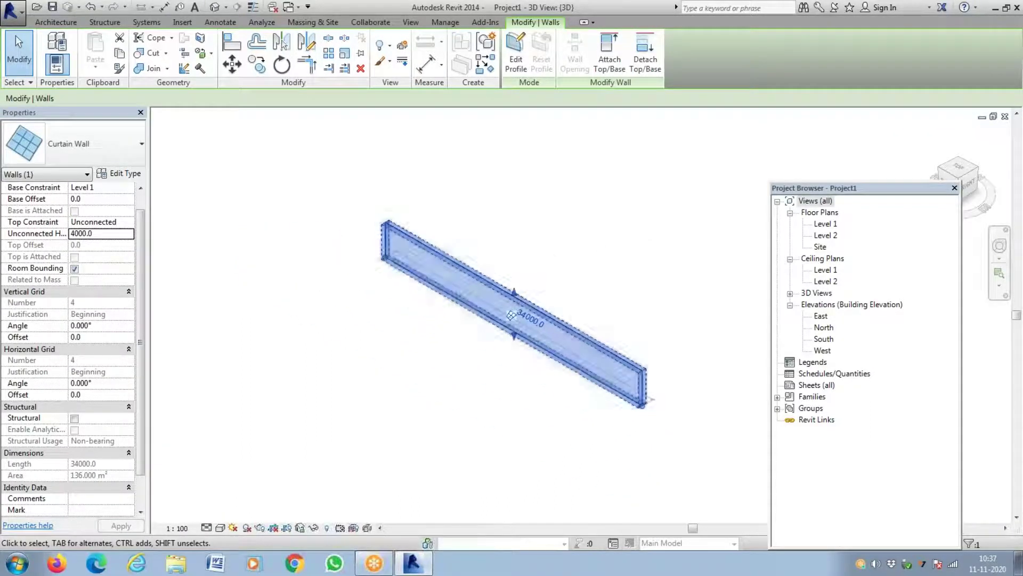
scroll(363, 336, up, 1)
scroll(181, 330, down, 2)
scroll(371, 323, up, 1)
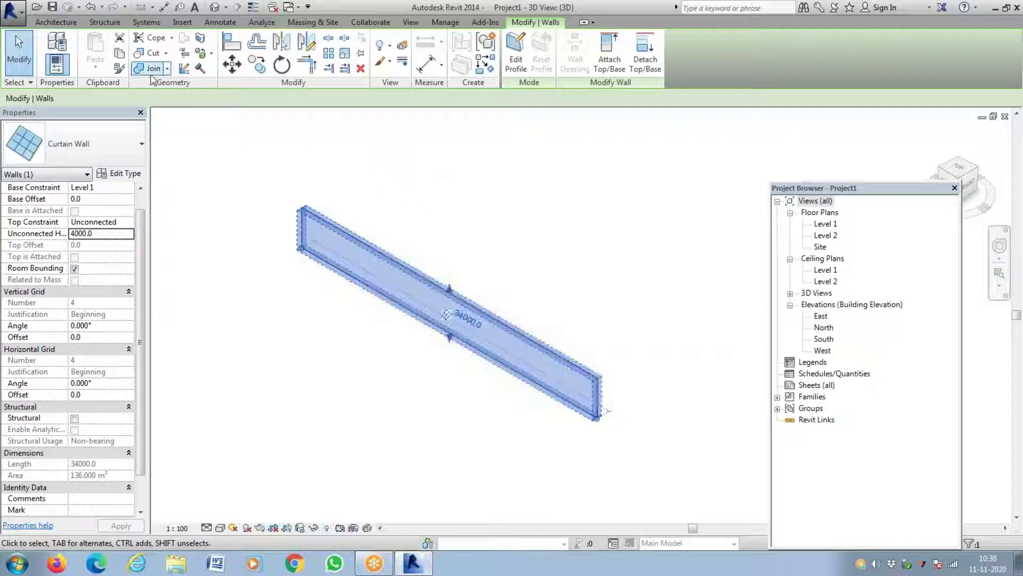
- Try to place an M_Single-Flush 0915 x 2134mm door in the curtain wall
click(58, 23)
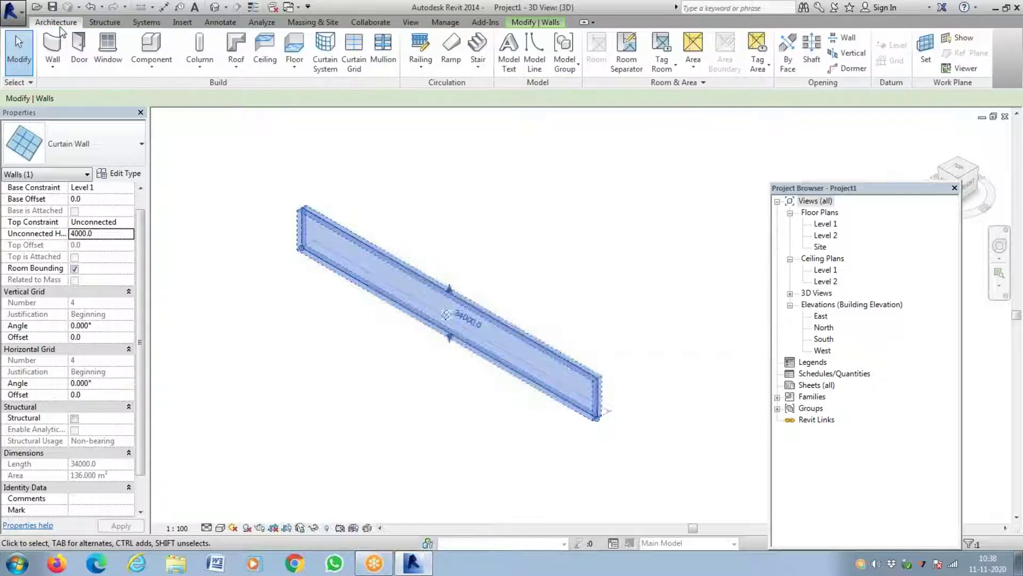
click(79, 50)
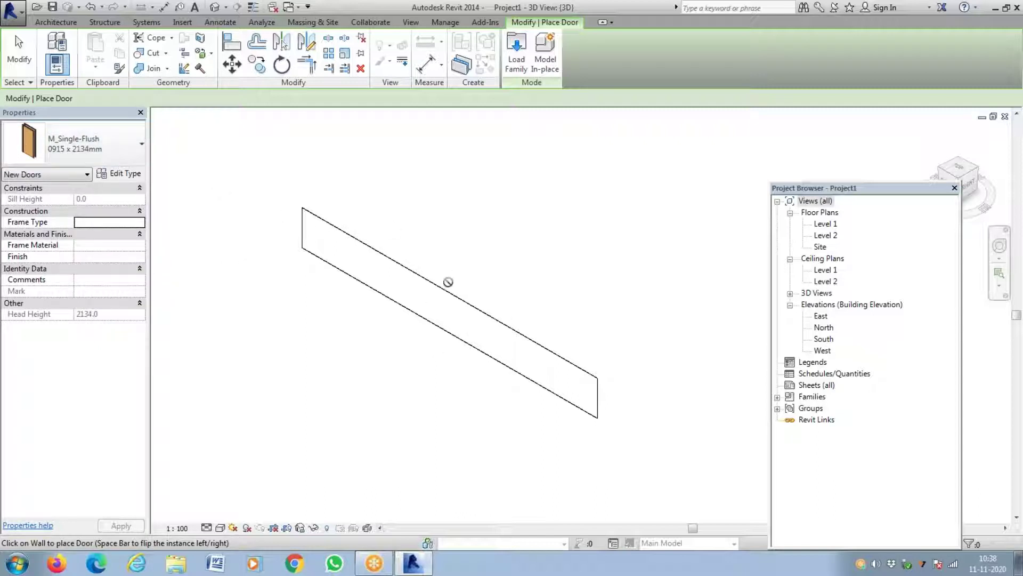
key(Escape)
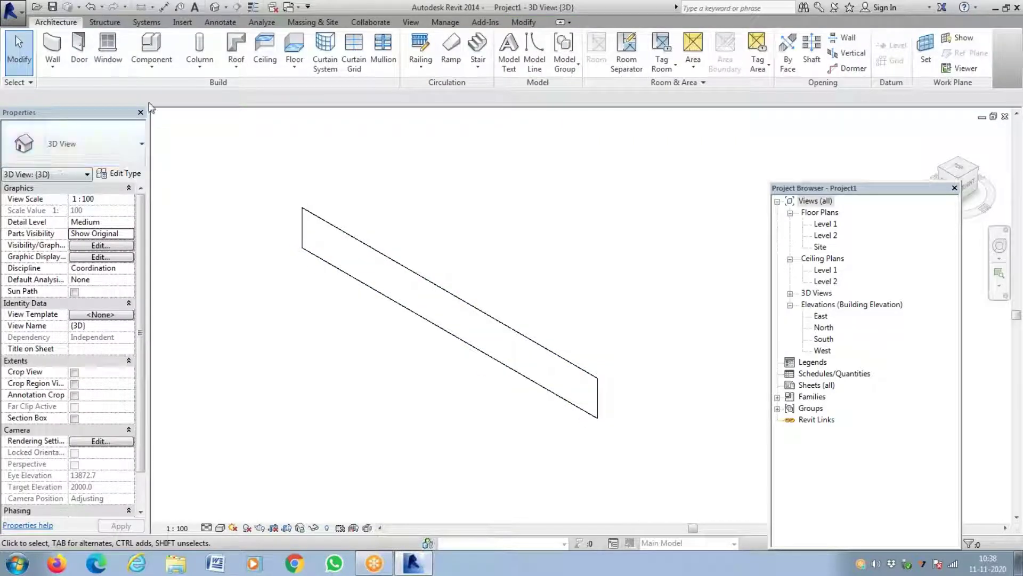
click(459, 304)
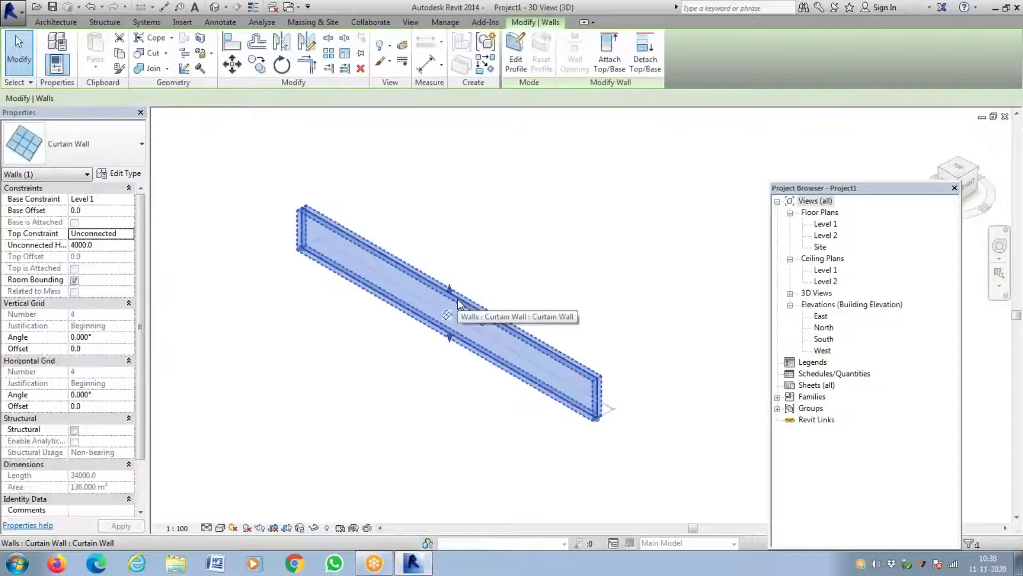
key(Escape)
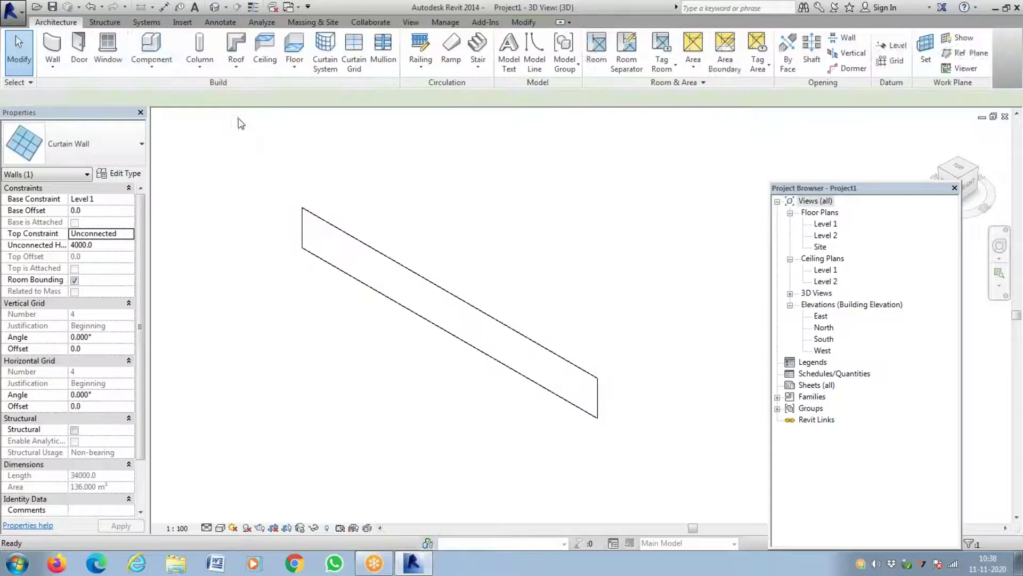
- Load the door family M_Curtain Wall Sgl Glass.rfa from the Doors folder of the US Metric library in C:\RVT 2014\Libraries
click(182, 23)
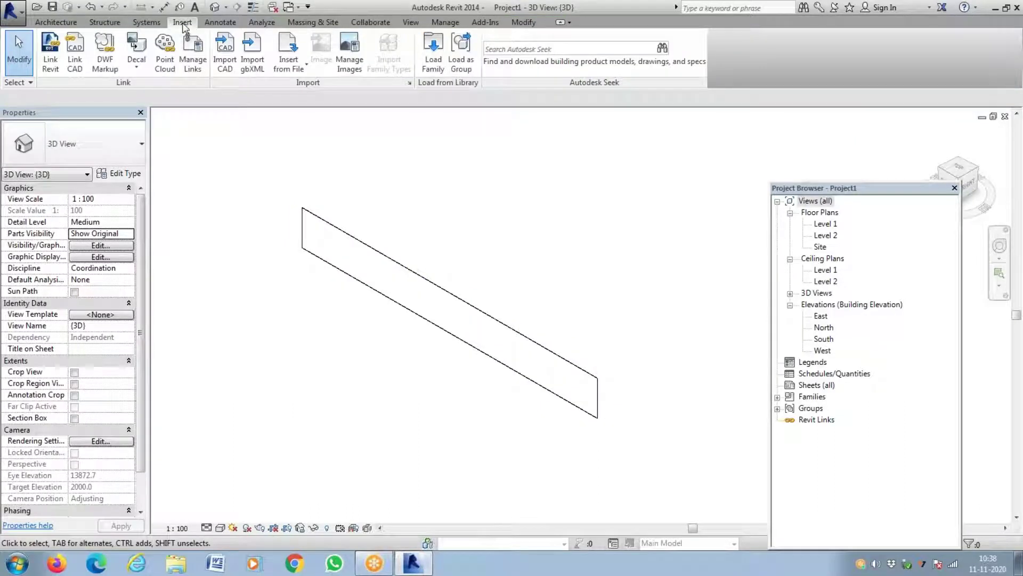
click(433, 53)
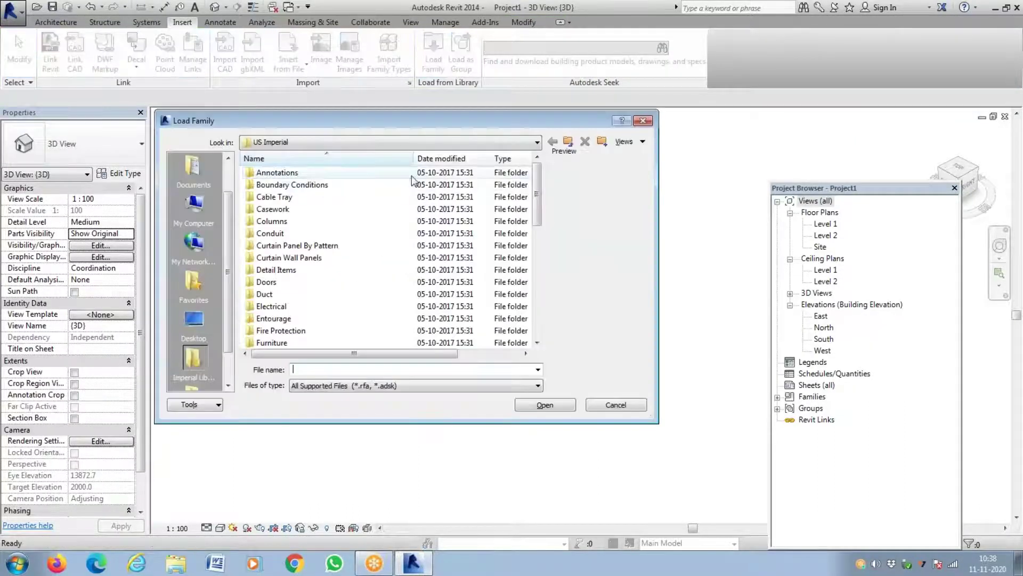
click(411, 142)
scroll(345, 186, up, 2)
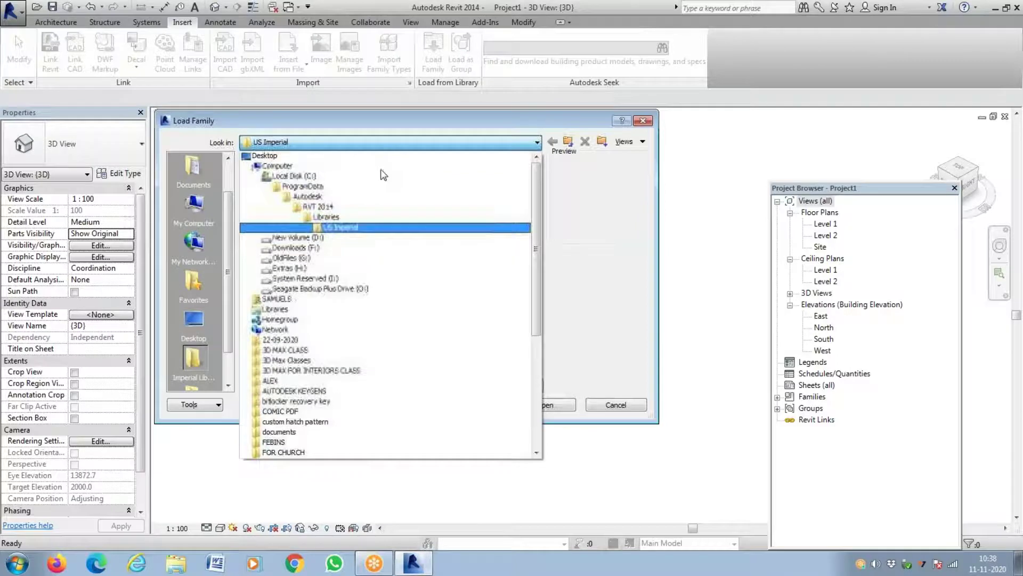
click(343, 178)
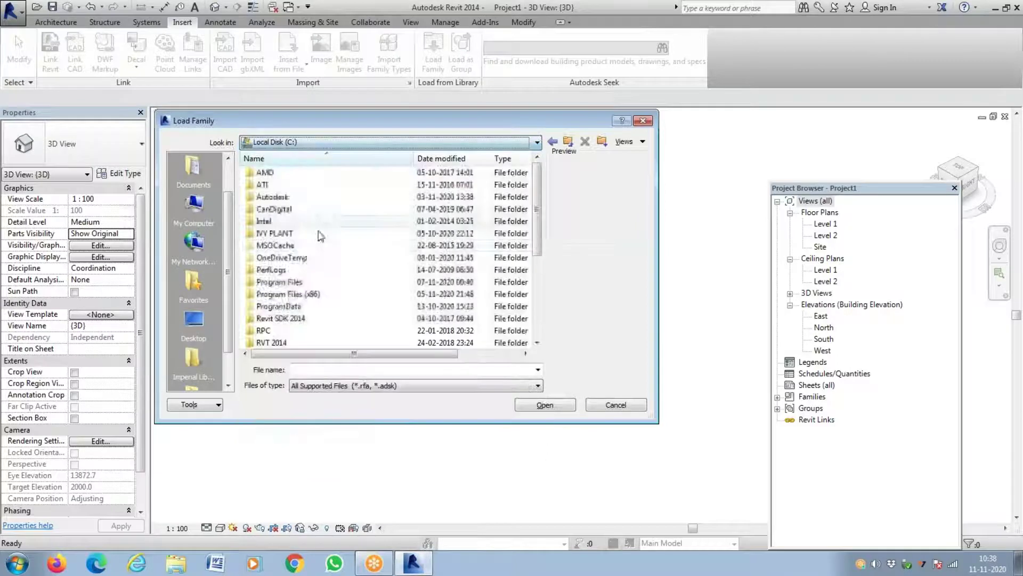
double_click(288, 346)
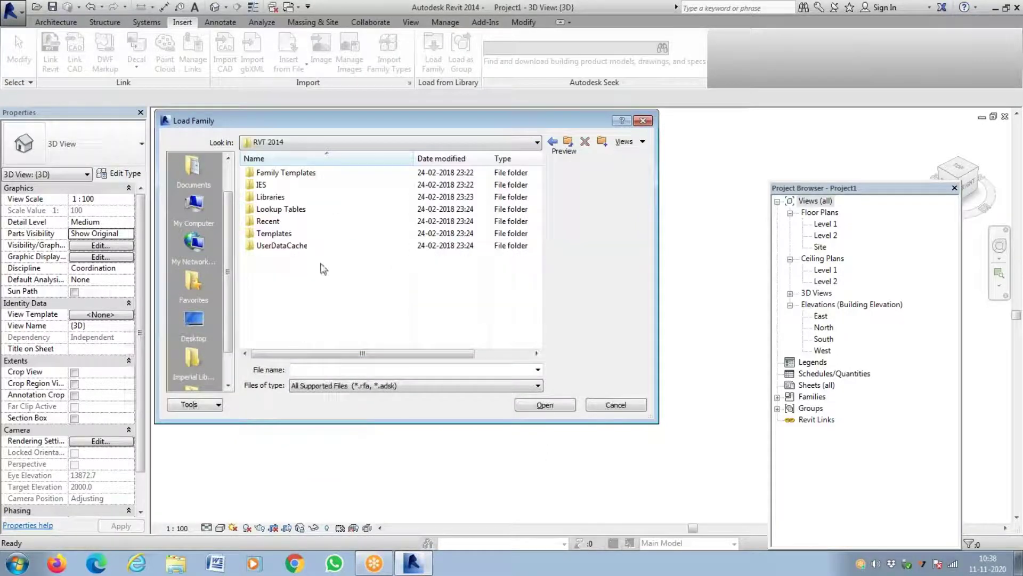
double_click(275, 196)
double_click(283, 187)
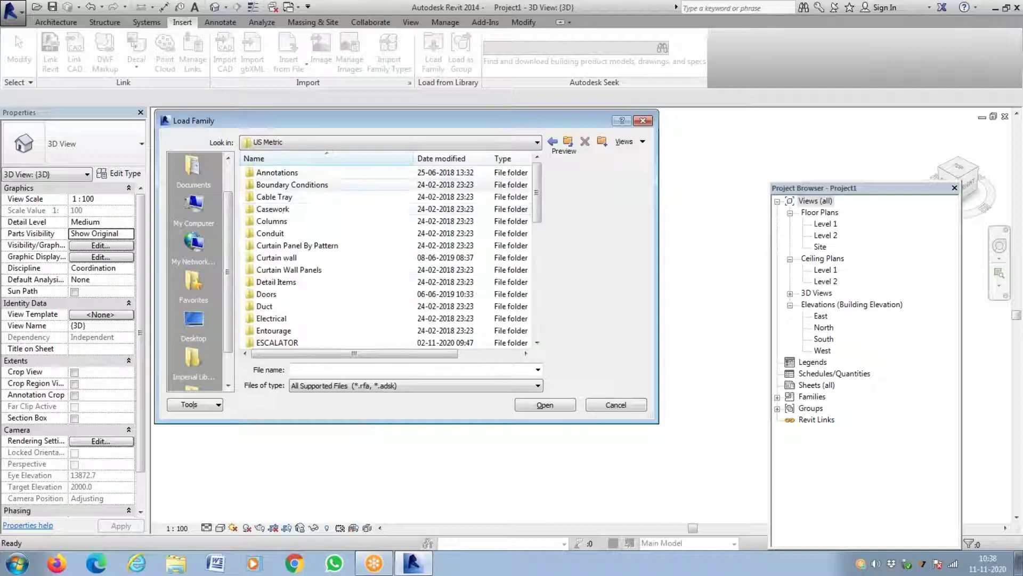
double_click(268, 294)
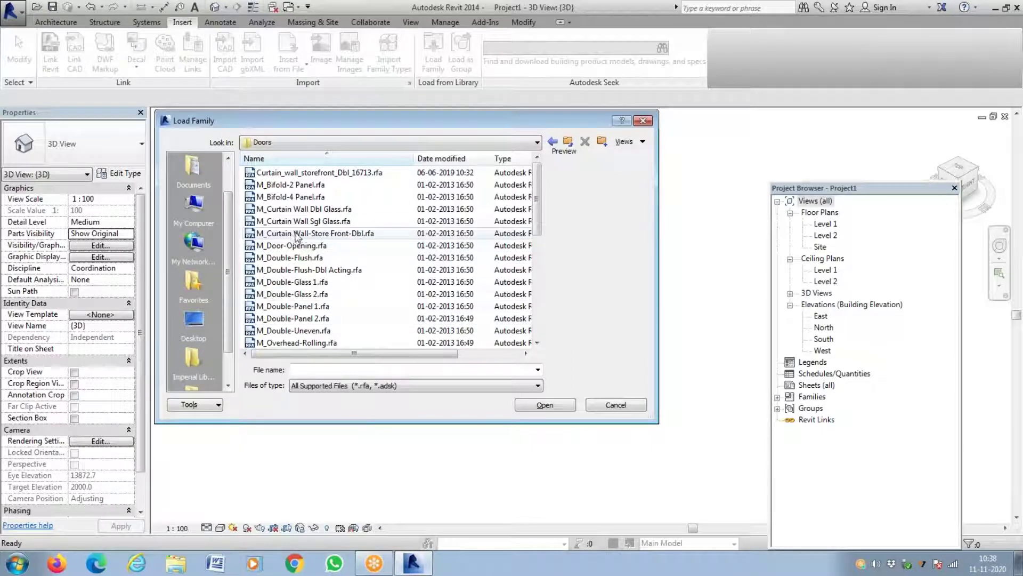
click(321, 221)
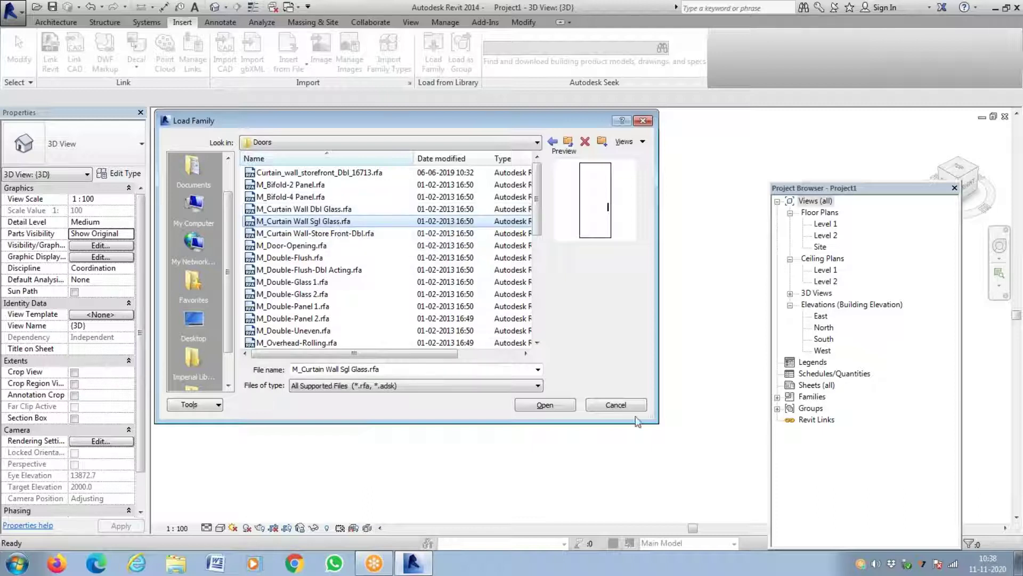
click(543, 405)
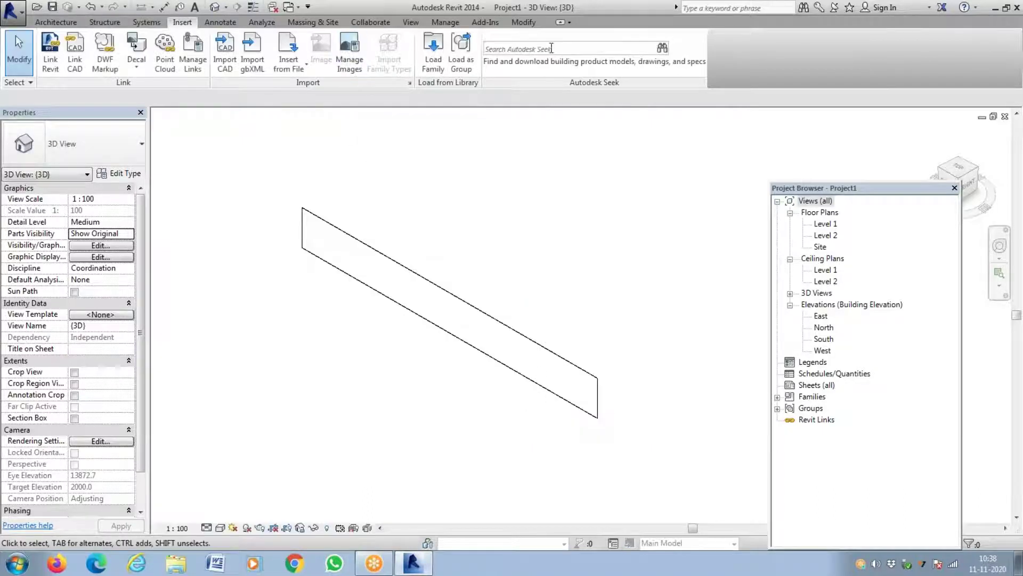
- Load the door family Curtain Wall Dbl Glass.rfa from the Doors folder of the US Imperial library
click(441, 59)
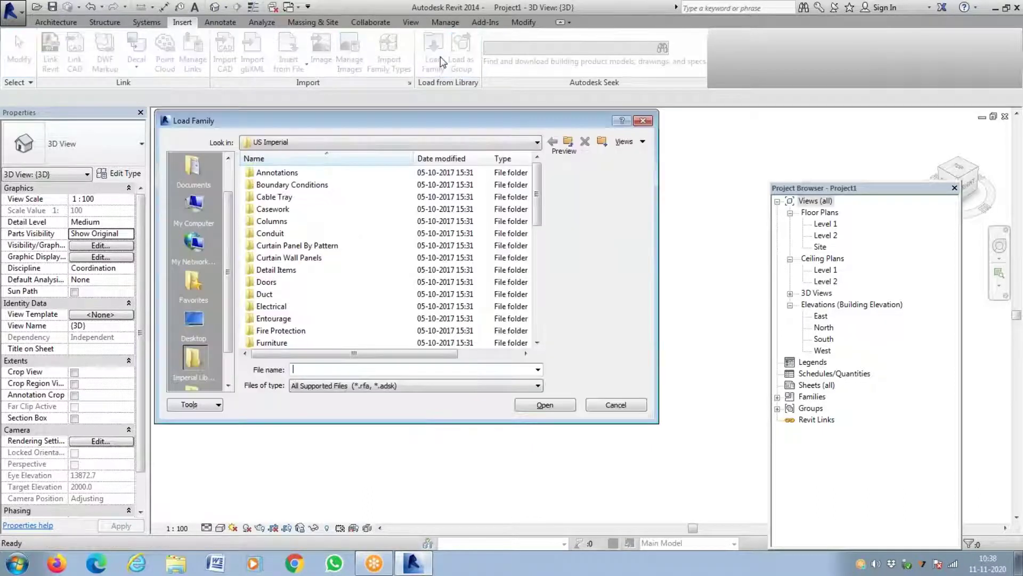
double_click(268, 282)
click(330, 197)
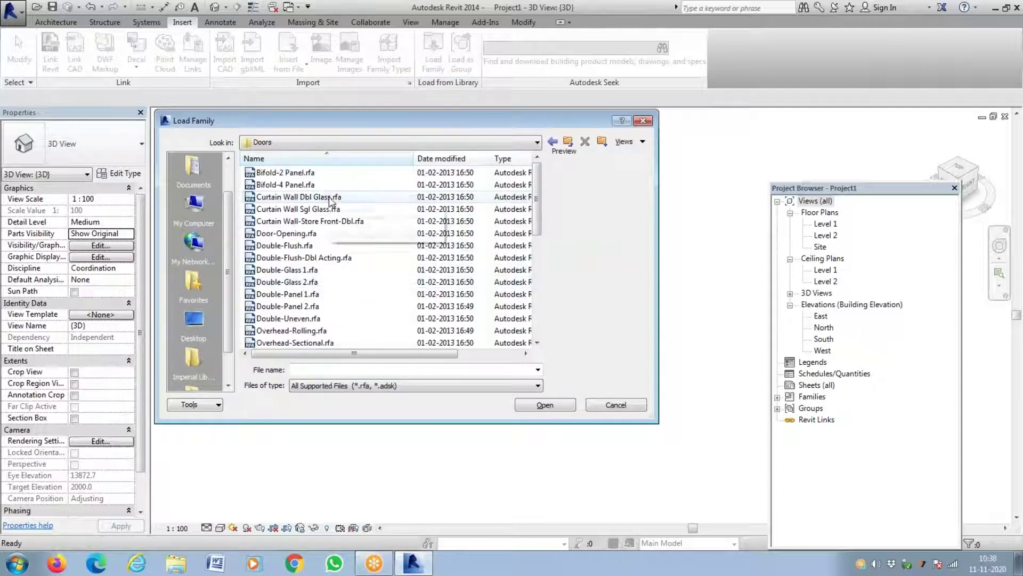
double_click(330, 197)
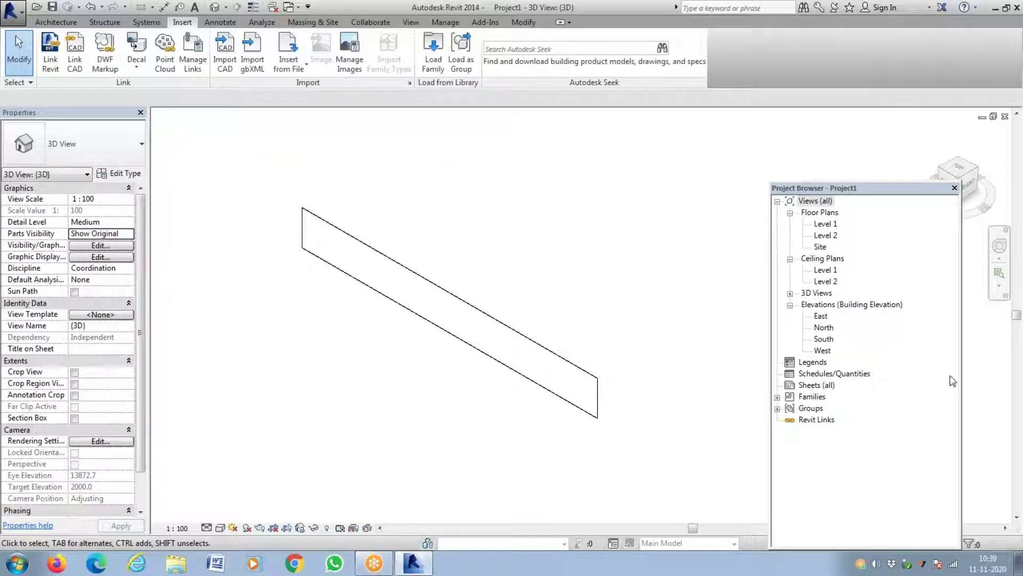
- Expand the Doors category under Families in the Project Browser to view the loaded door families, and move the browser clear of the curtain wall
click(777, 397)
click(790, 328)
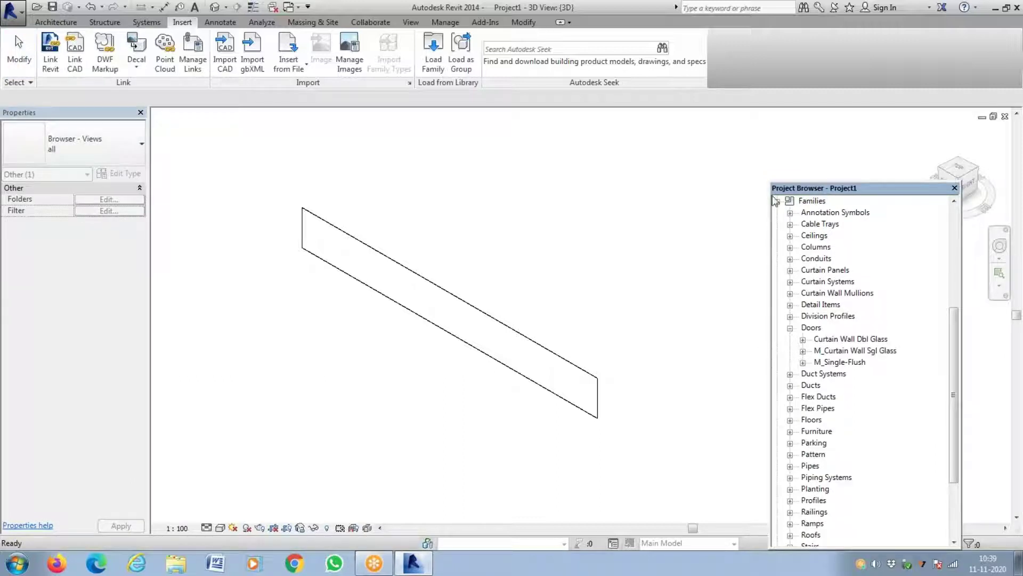
drag(776, 193, 588, 169)
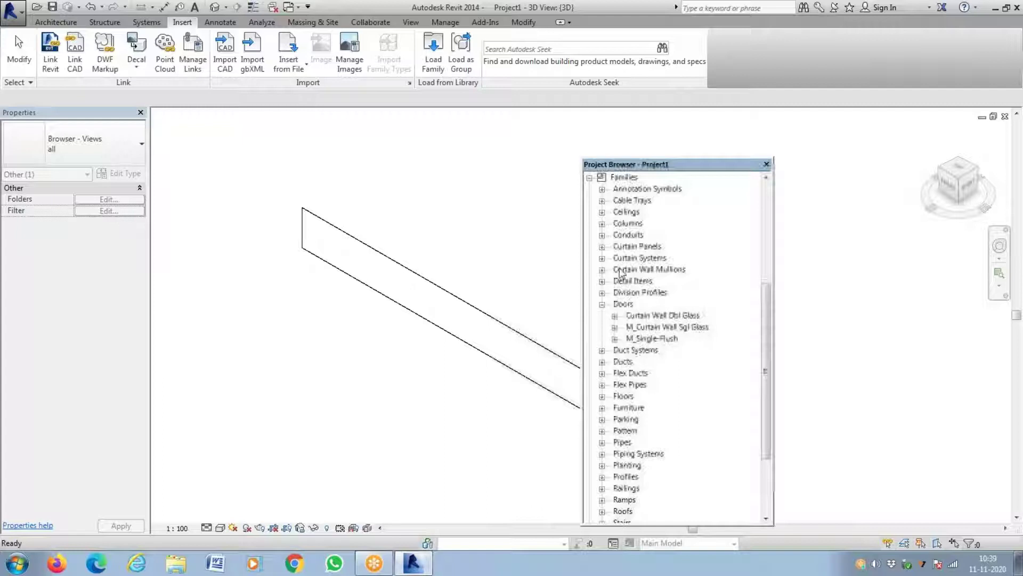
drag(613, 166, 760, 226)
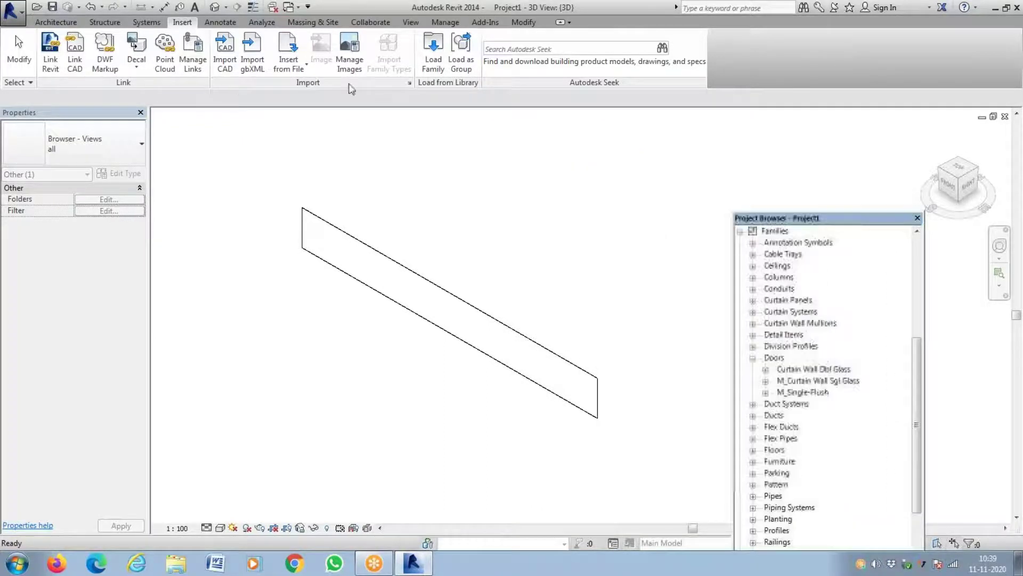
- Load the door family Curtain Wall-Store Front-Dbl.rfa from the Doors folder of the US Imperial library
click(433, 54)
scroll(285, 280, down, 4)
scroll(282, 283, up, 4)
double_click(272, 284)
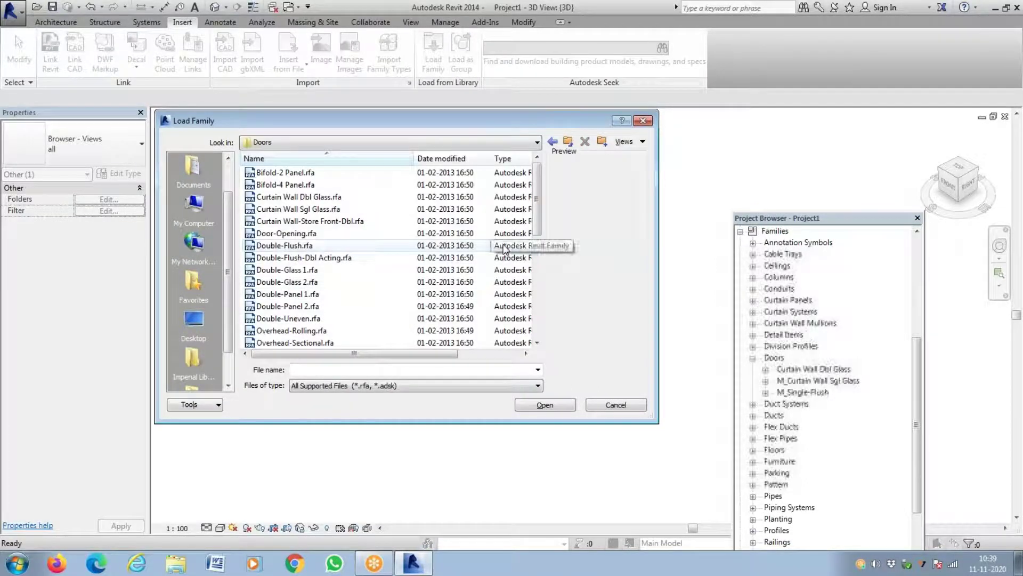
click(322, 222)
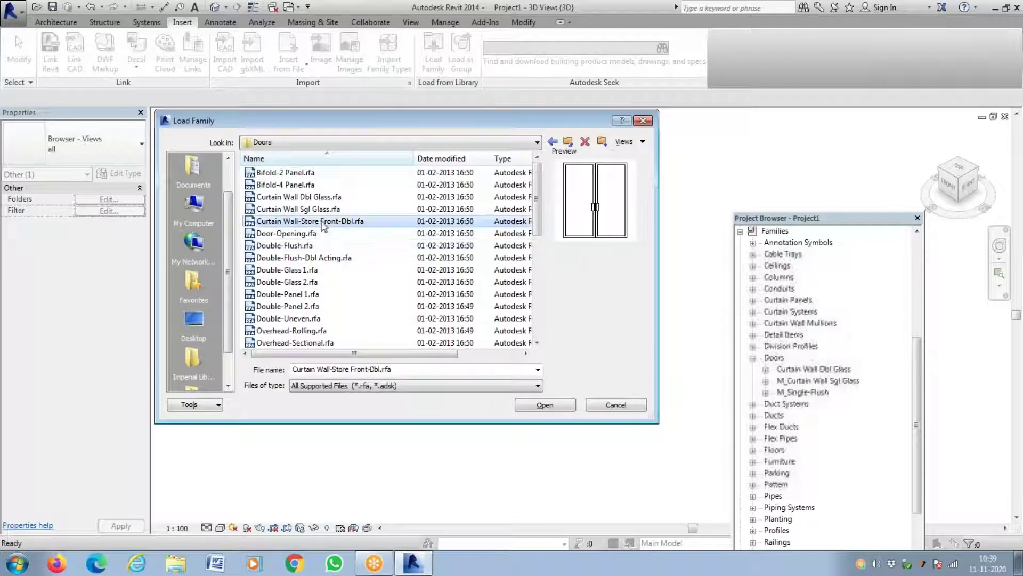
click(544, 404)
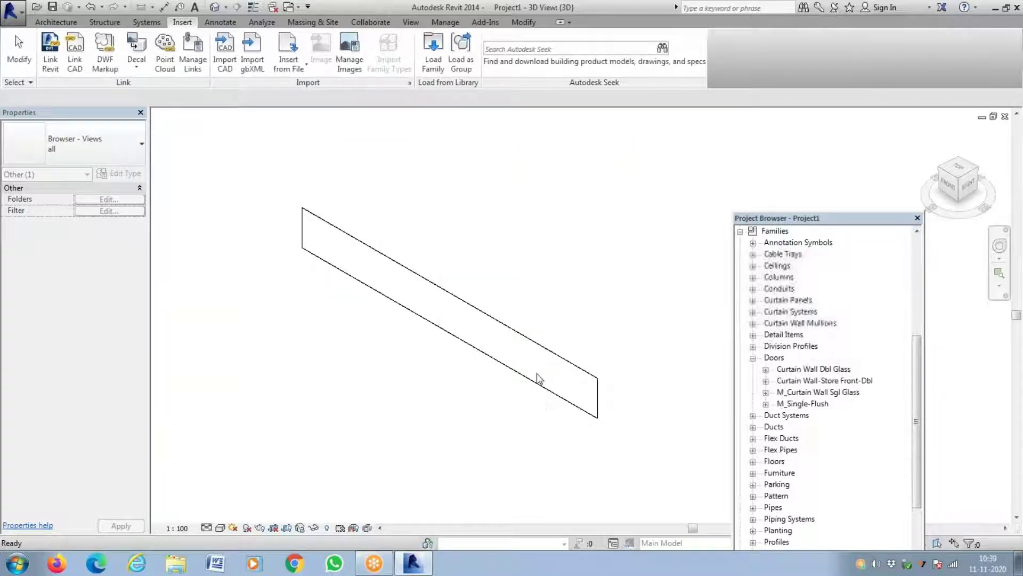
- Look through the Windows folder of the US Imperial library for window families suited to curtain walls
click(433, 50)
scroll(549, 272, down, 4)
scroll(549, 271, down, 4)
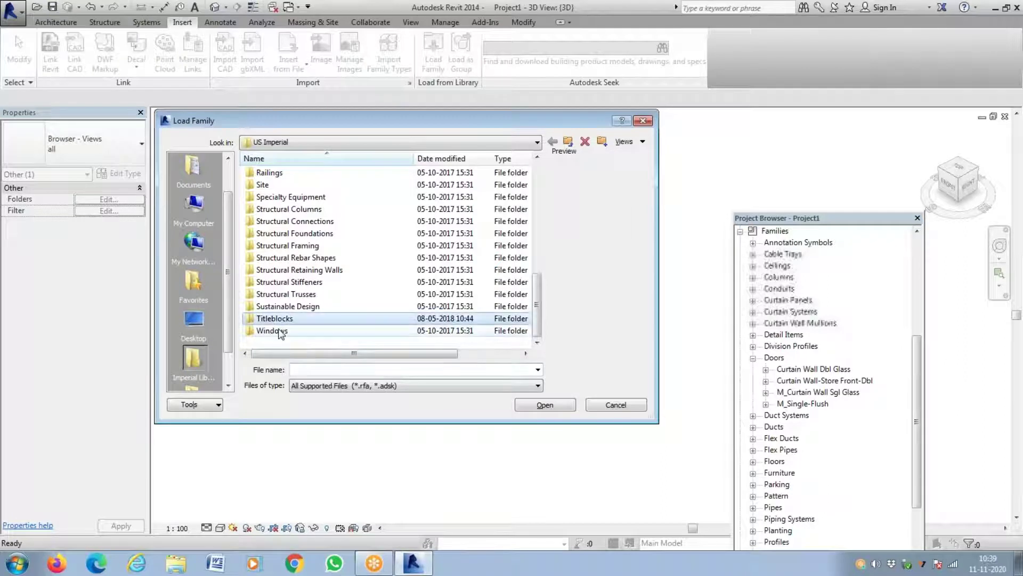
double_click(299, 335)
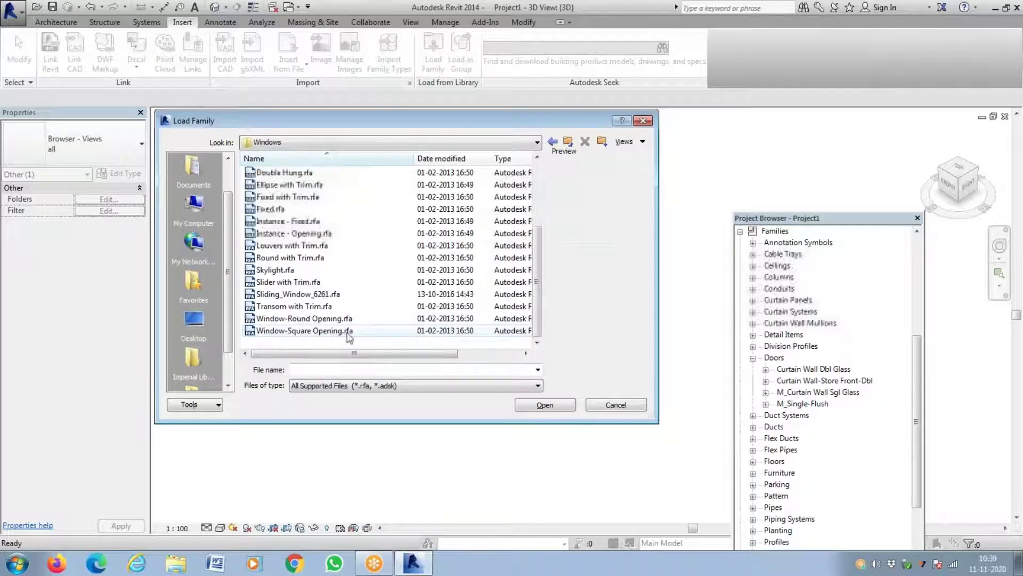
scroll(346, 328, up, 3)
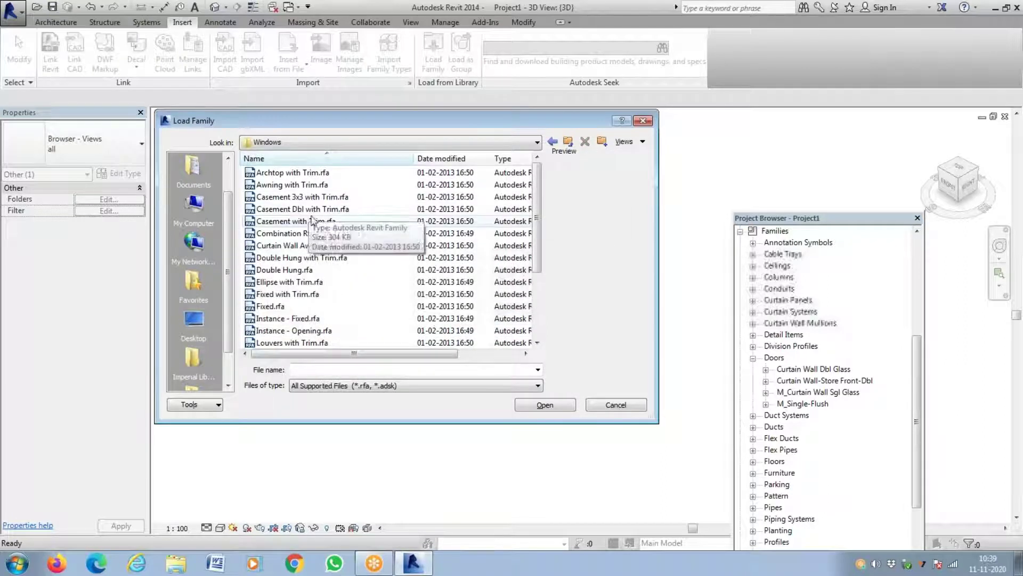
scroll(312, 219, down, 3)
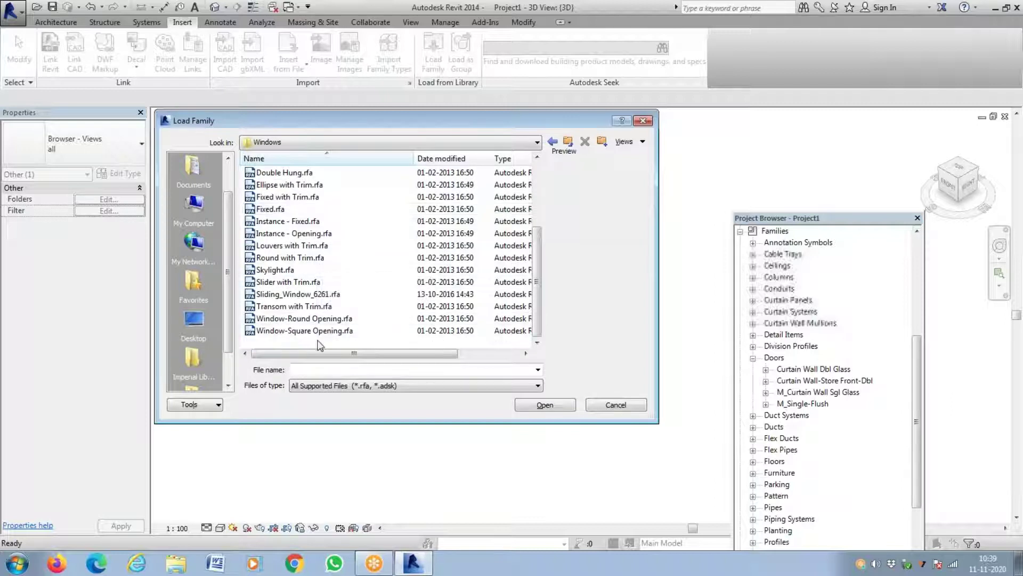
scroll(320, 341, up, 1)
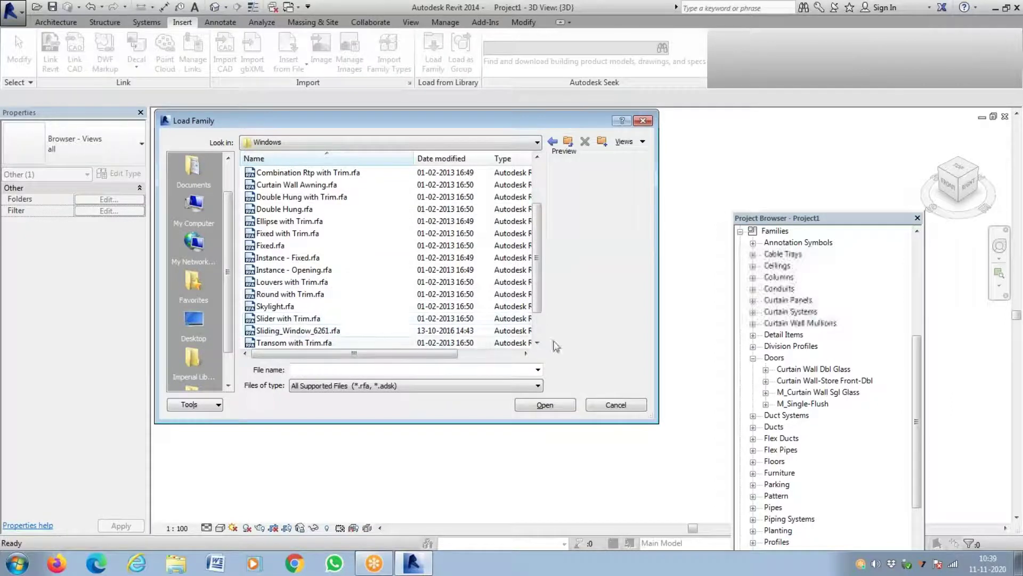
mouse_move(541, 306)
mouse_down()
mouse_move(547, 259)
mouse_move(548, 288)
mouse_up()
drag(547, 296, 549, 261)
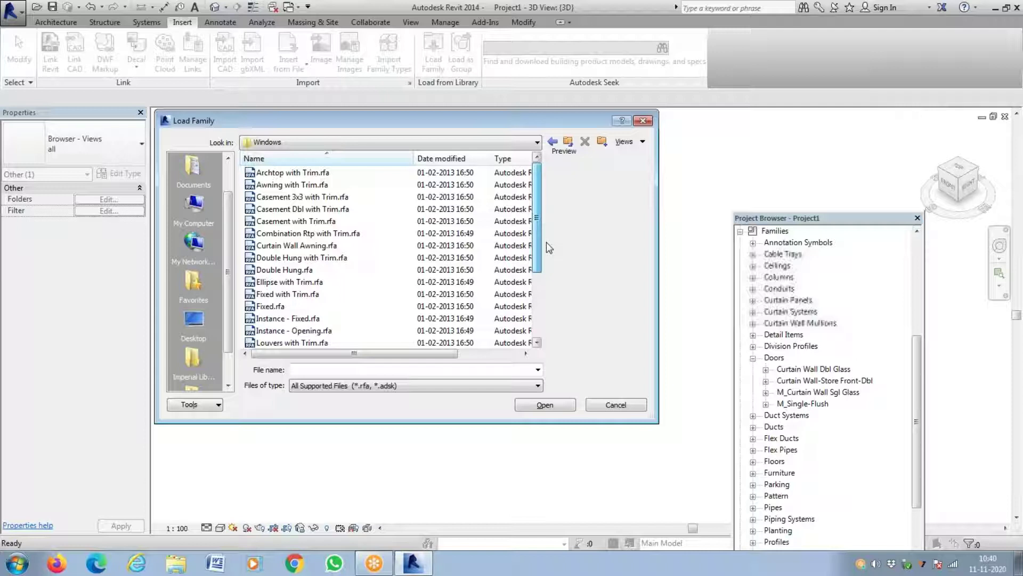
drag(548, 258, 417, 308)
- Switch to Chrome, search Google for "curtain wall window" and look through the results
click(301, 568)
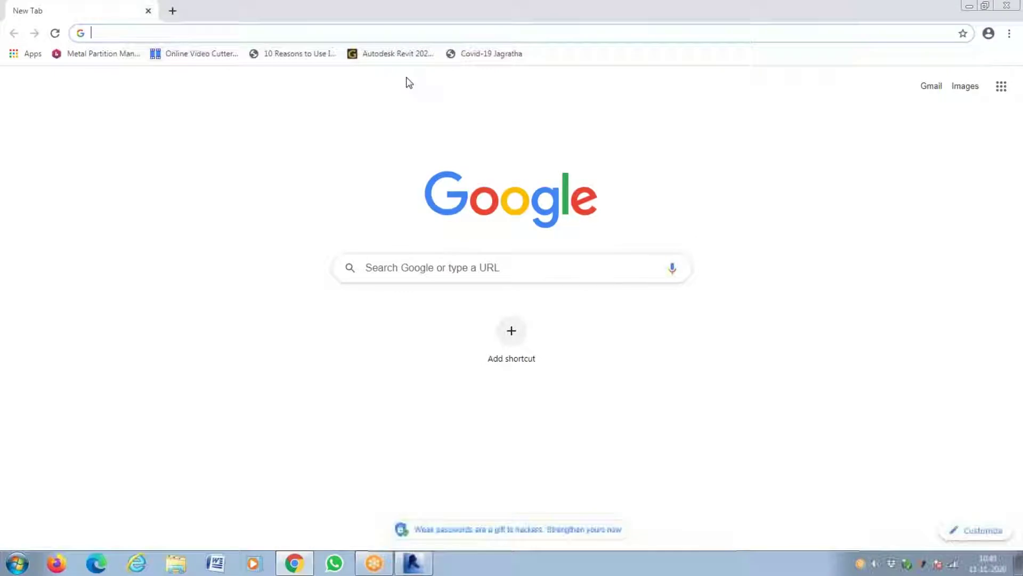
text(curtain wall window)
key(Return)
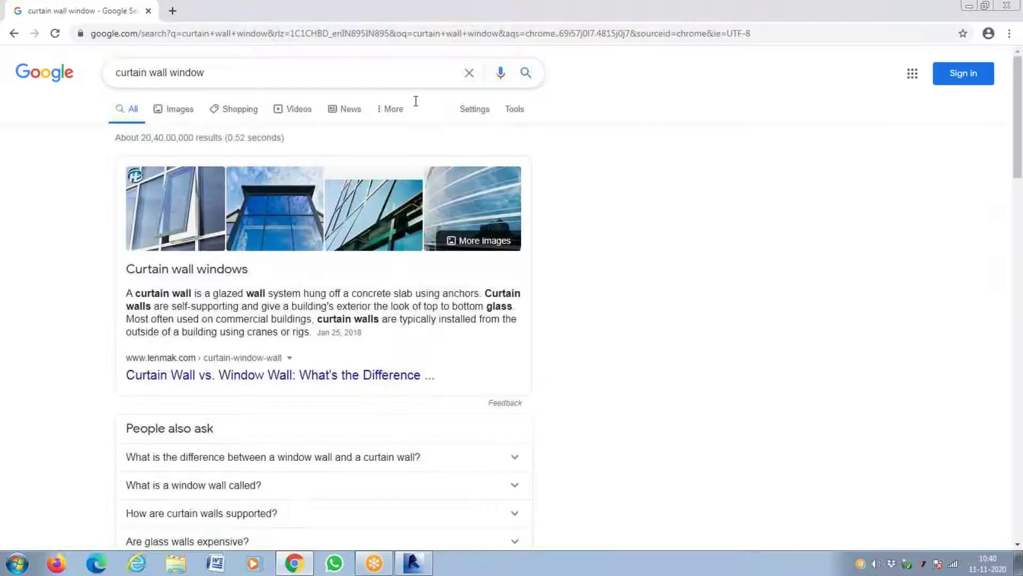
scroll(400, 384, down, 5)
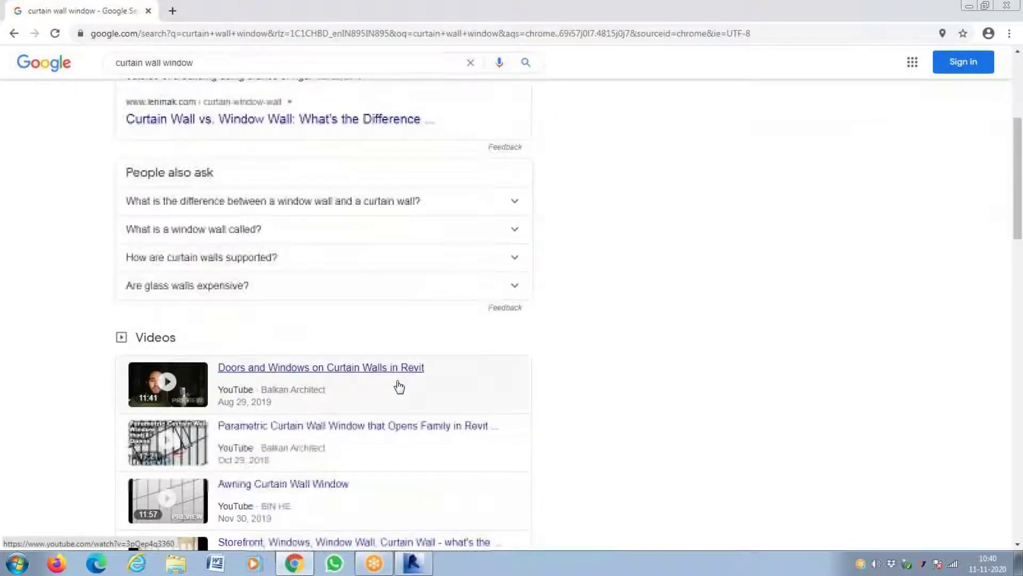
scroll(399, 386, down, 6)
scroll(395, 383, up, 10)
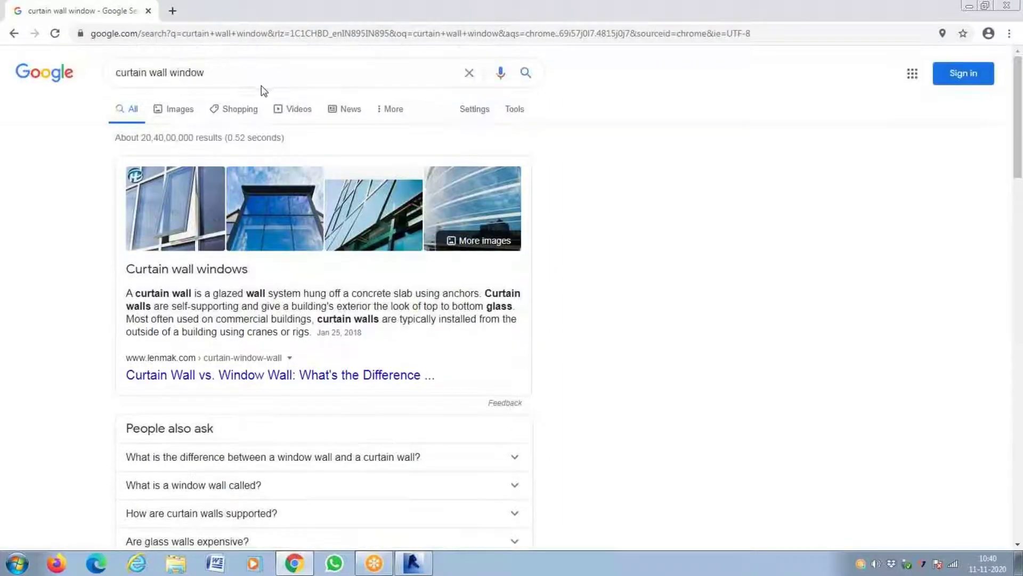
- Refine the search to "curtain wall window revit family" and open Bimstore's page of free curtain wall Revit families
click(256, 75)
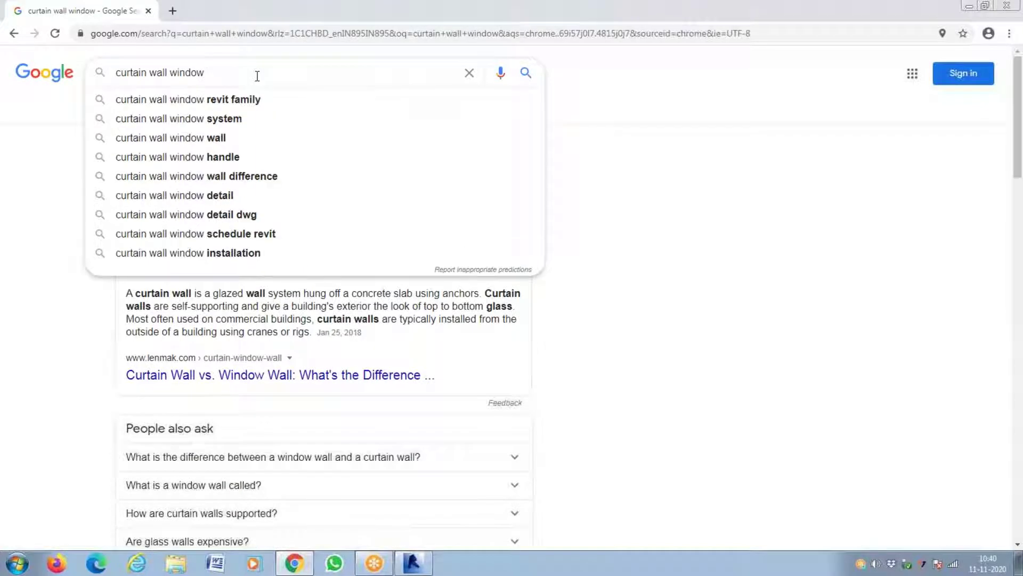
click(269, 99)
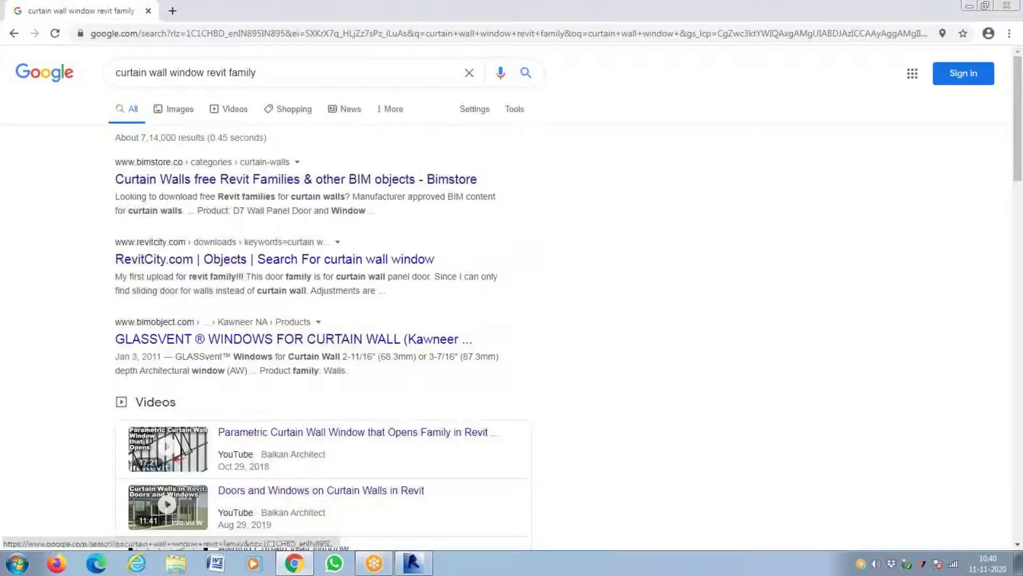
click(230, 166)
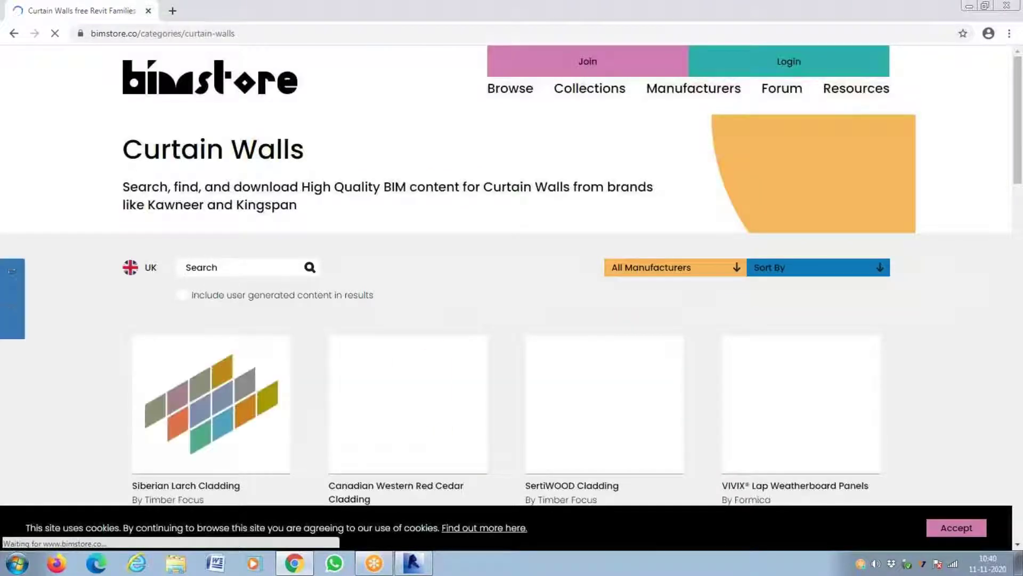
- Examine Bimstore's Curtain Walls catalogue for downloadable curtain wall windows and sliding door families
scroll(155, 224, down, 8)
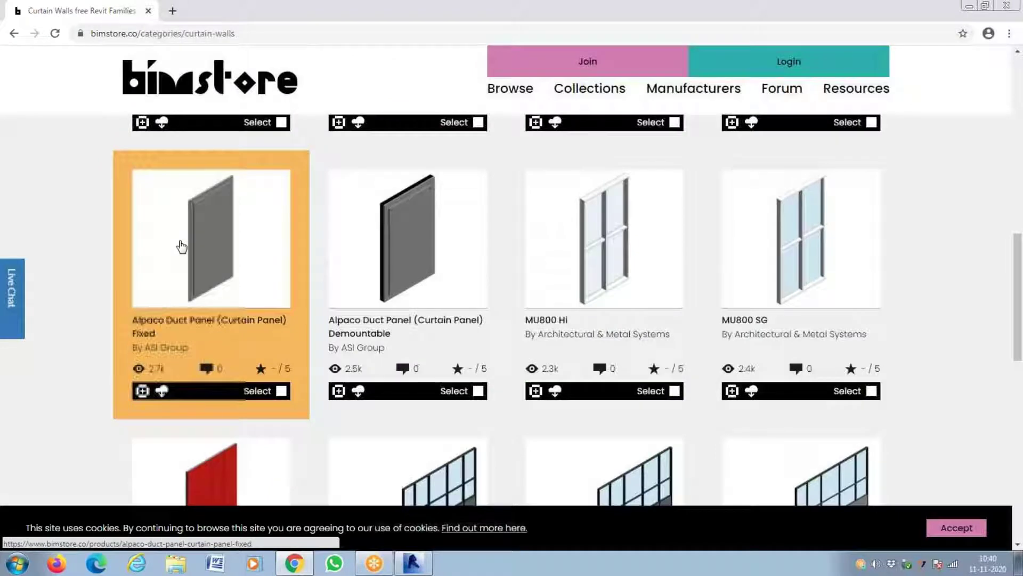
scroll(182, 246, down, 4)
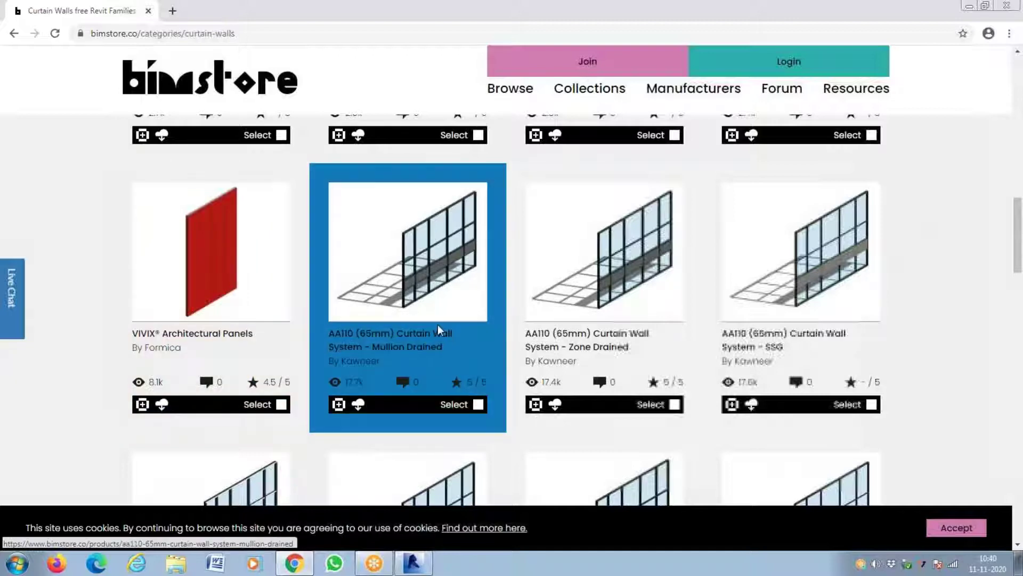
scroll(304, 384, down, 5)
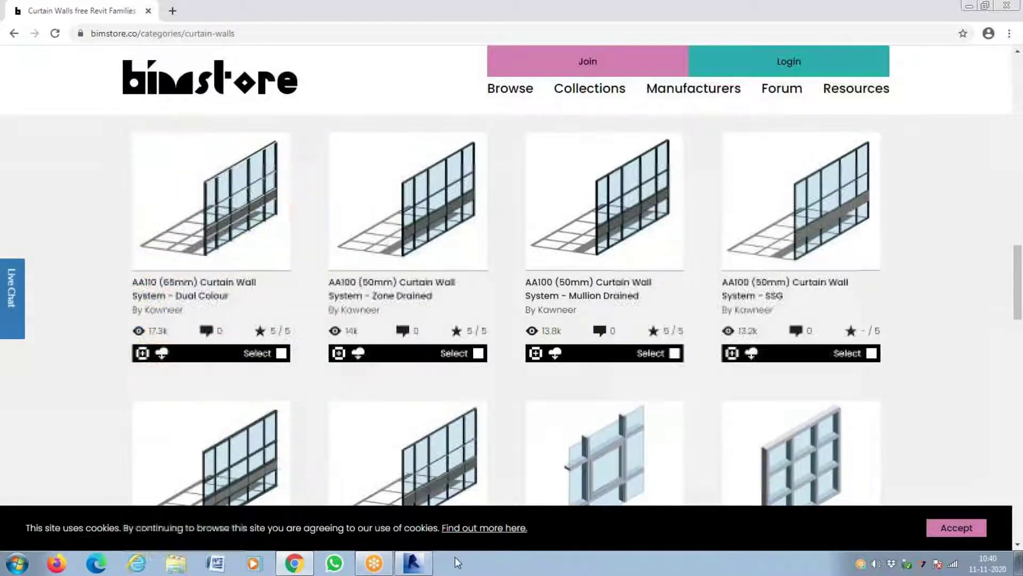
scroll(327, 422, down, 10)
scroll(408, 373, down, 12)
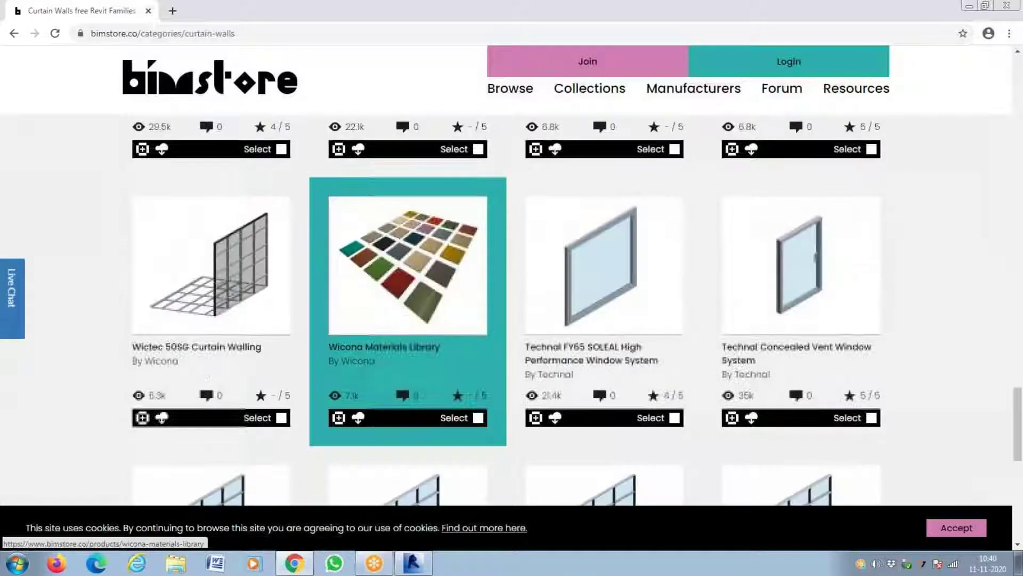
scroll(419, 373, down, 8)
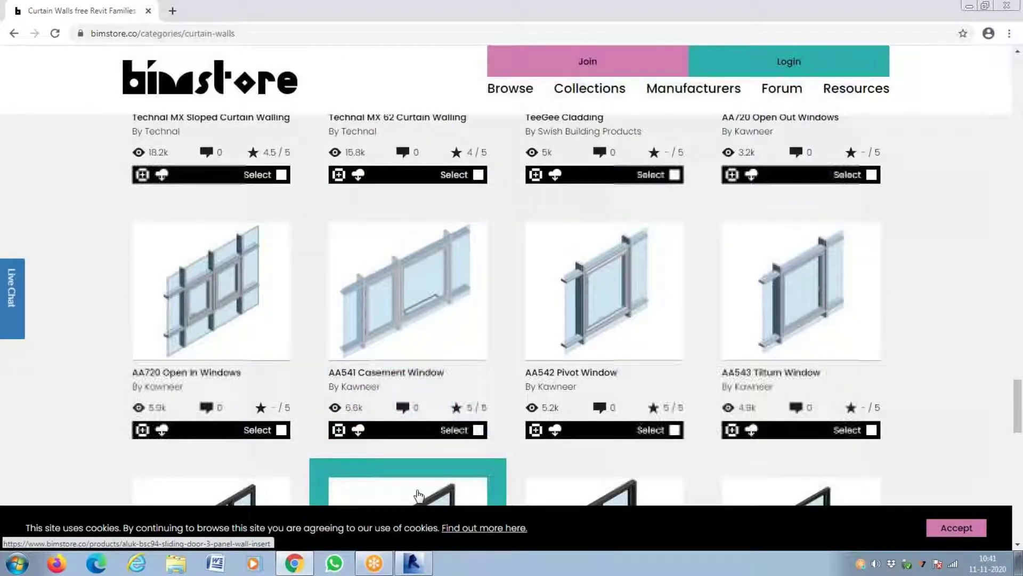
scroll(418, 496, down, 3)
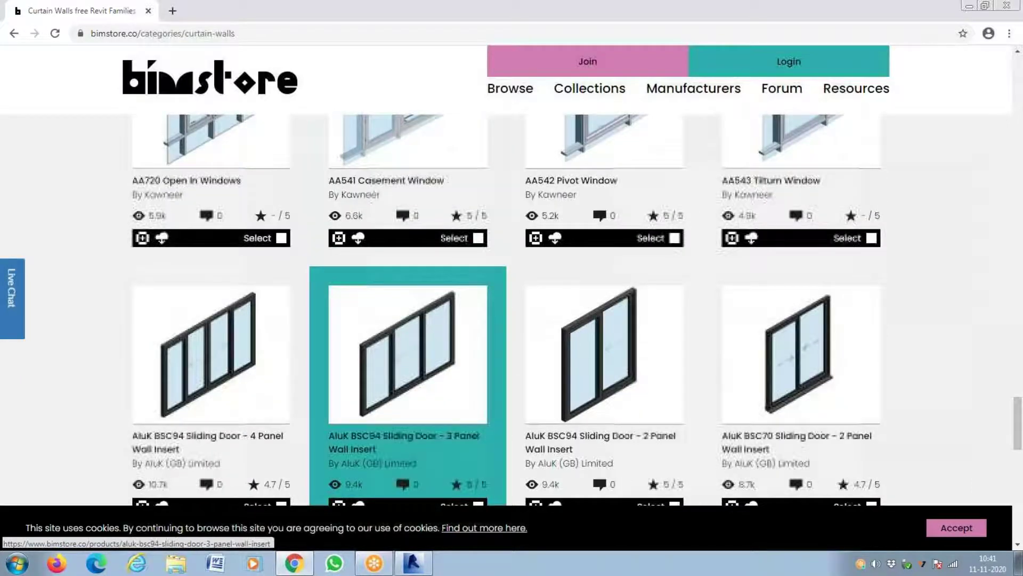
scroll(364, 319, up, 15)
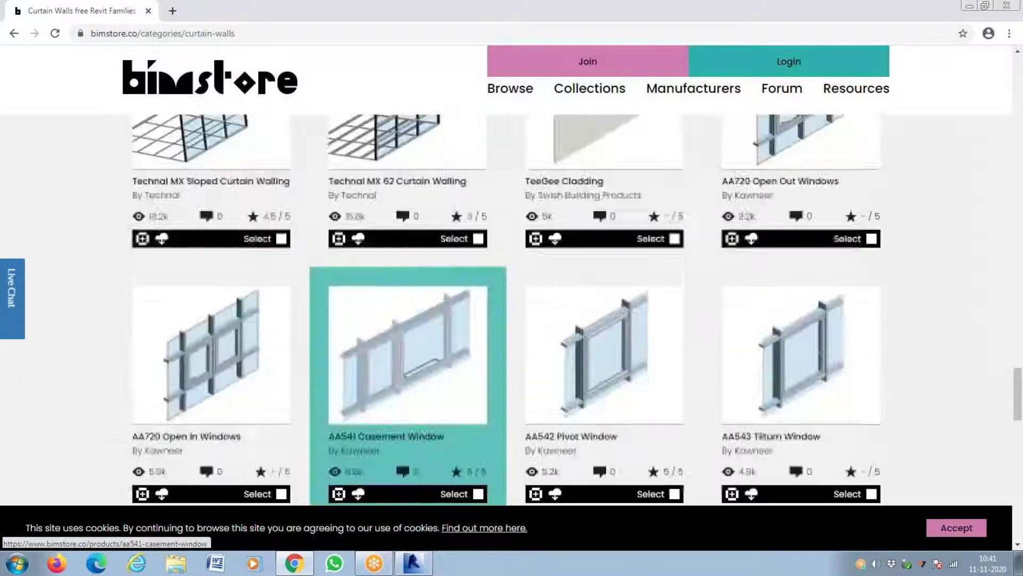
scroll(364, 318, up, 3)
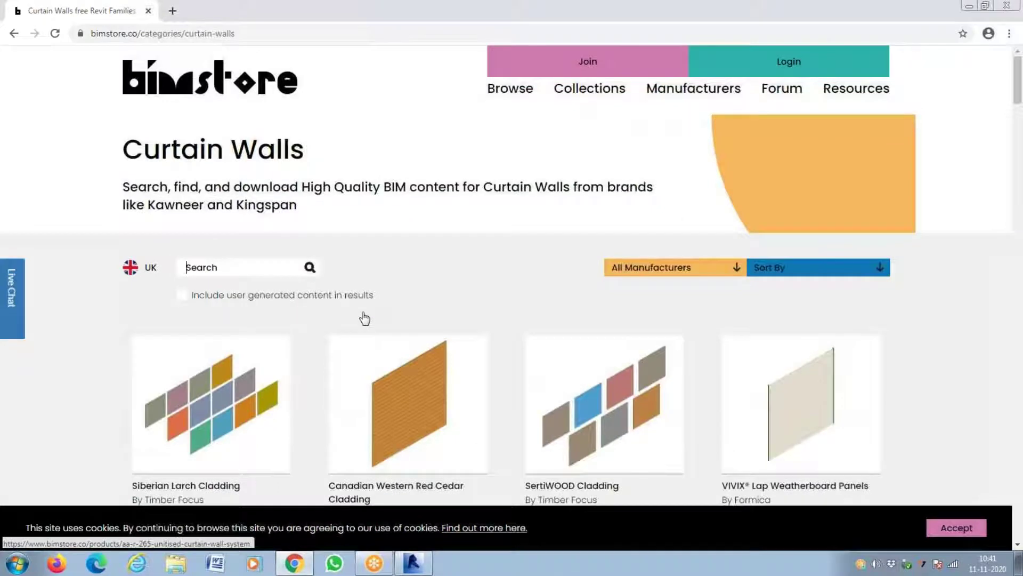
scroll(405, 366, down, 15)
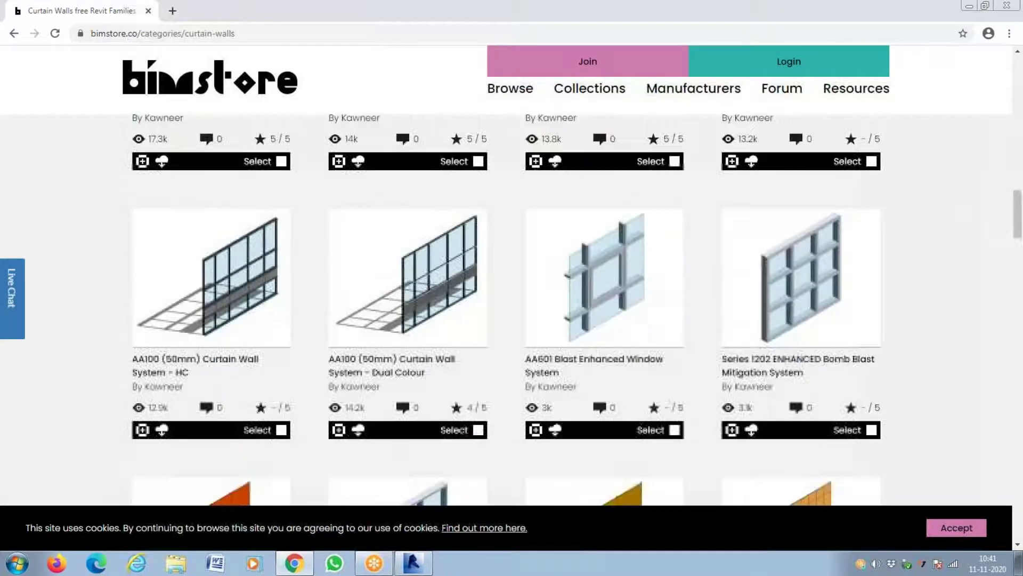
scroll(406, 367, down, 14)
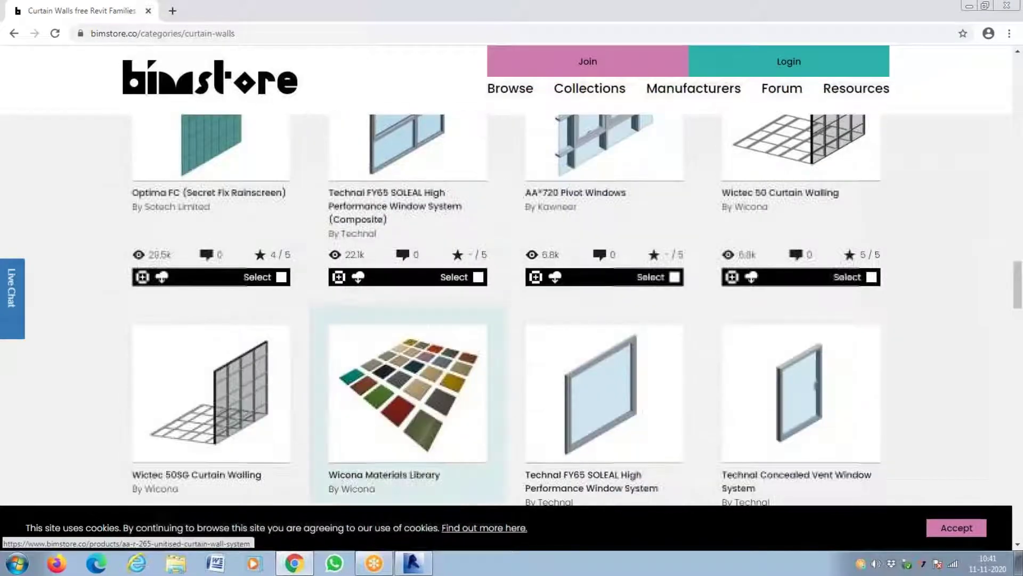
scroll(419, 338, down, 12)
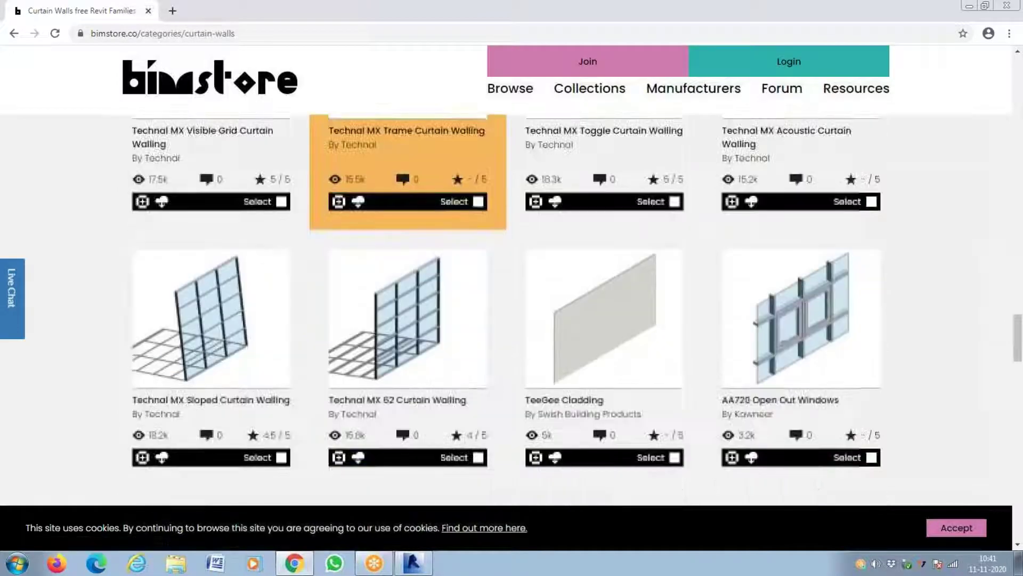
scroll(419, 338, down, 4)
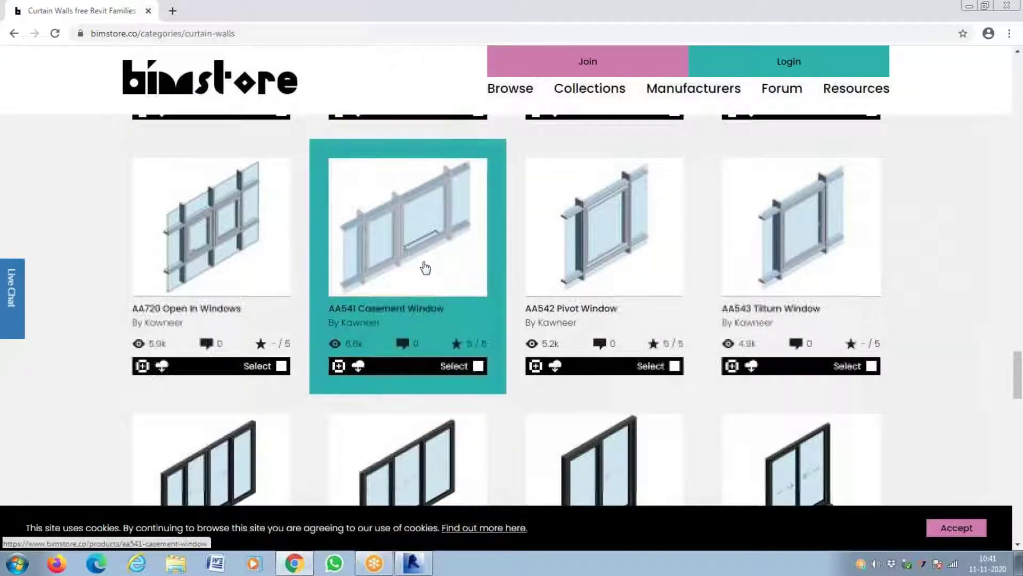
scroll(424, 264, down, 4)
scroll(479, 240, up, 3)
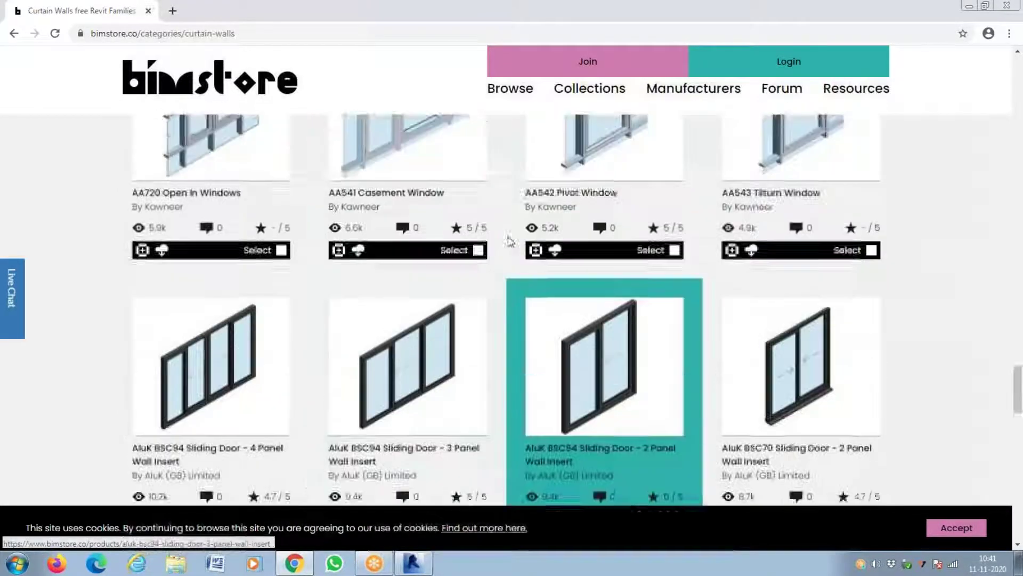
- Try to download the AluK BSC94 Sliding Door - 2 Panel Wall Insert family, view the join form and return to the product page
scroll(480, 243, up, 1)
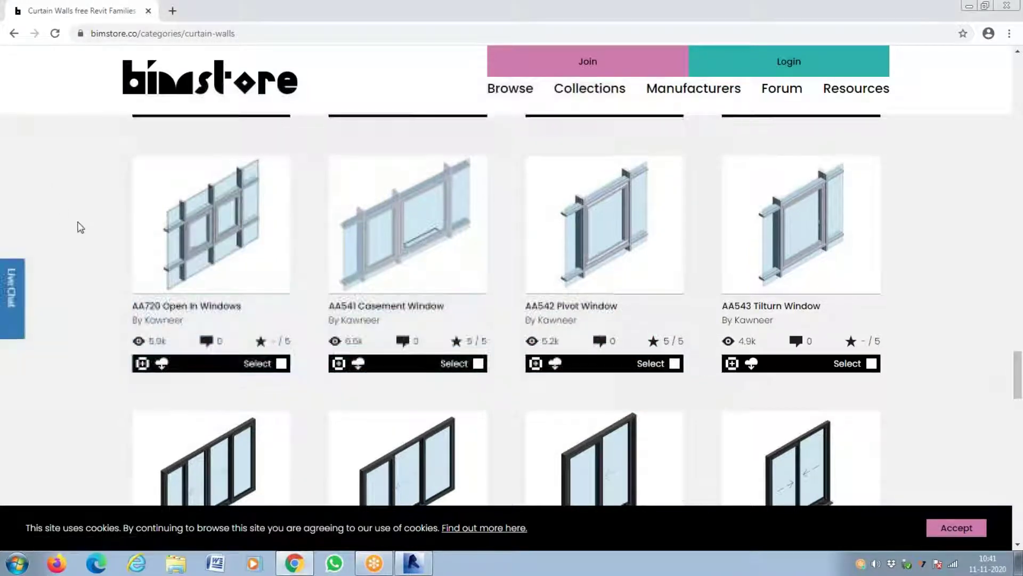
scroll(80, 229, down, 5)
scroll(76, 228, up, 1)
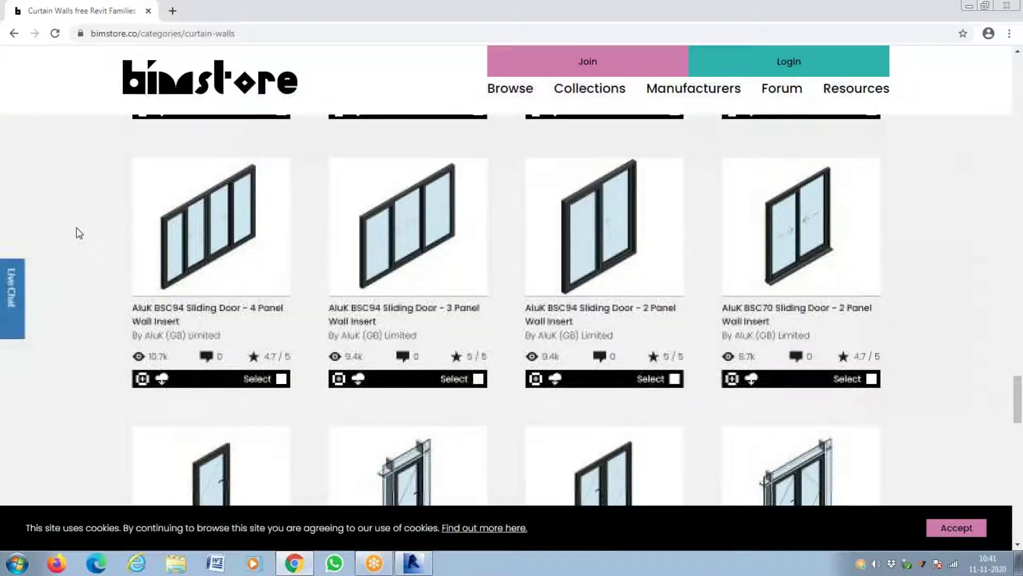
click(640, 308)
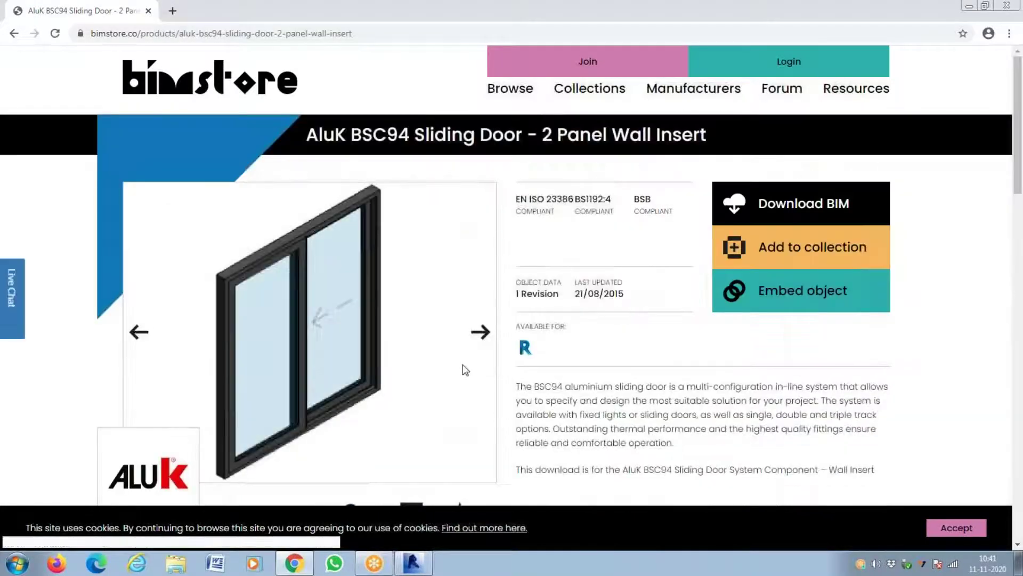
click(756, 214)
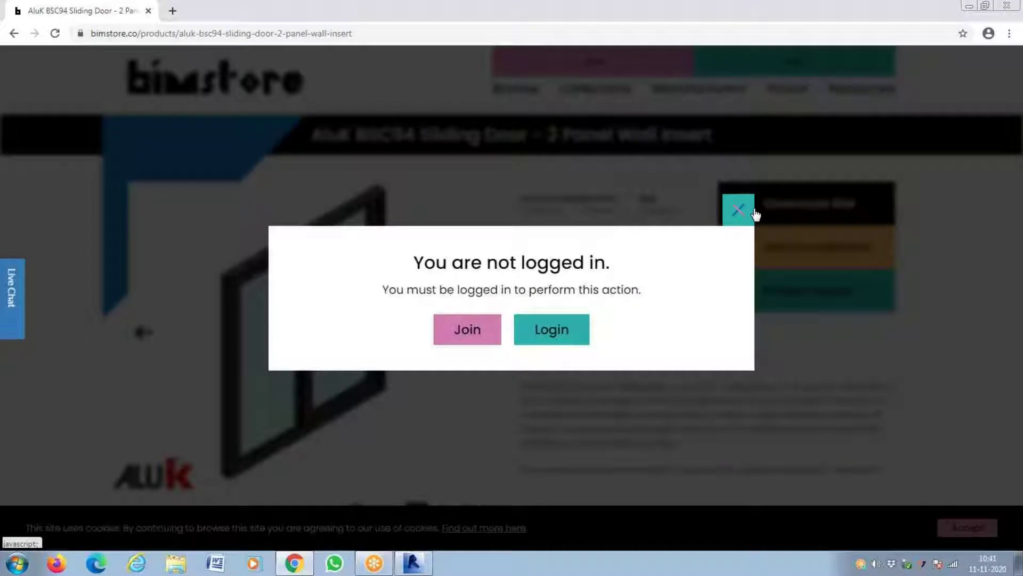
click(457, 330)
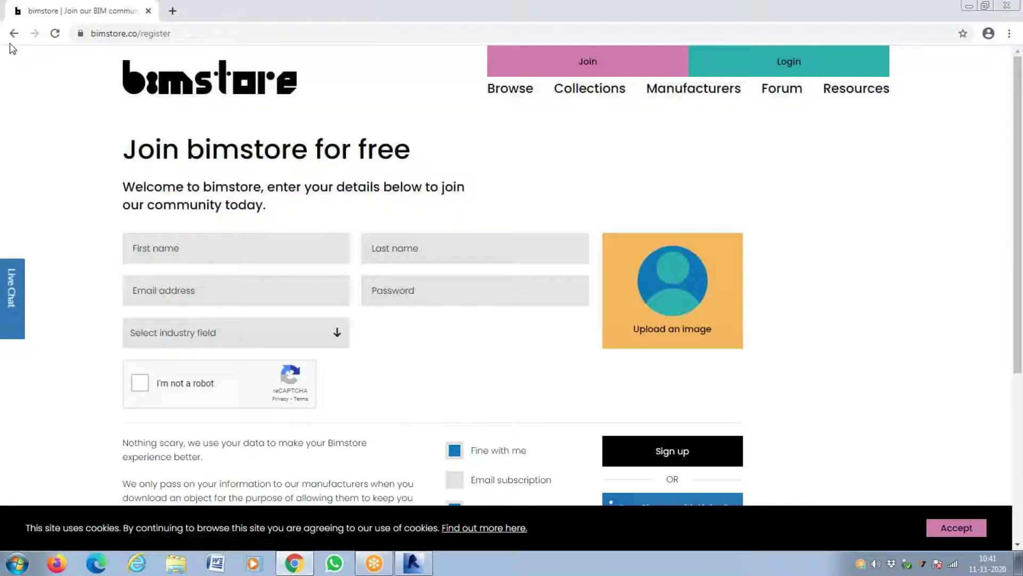
click(14, 33)
- Search Google in a new browser tab for "revit city curtain windows"
key(ctrl+t)
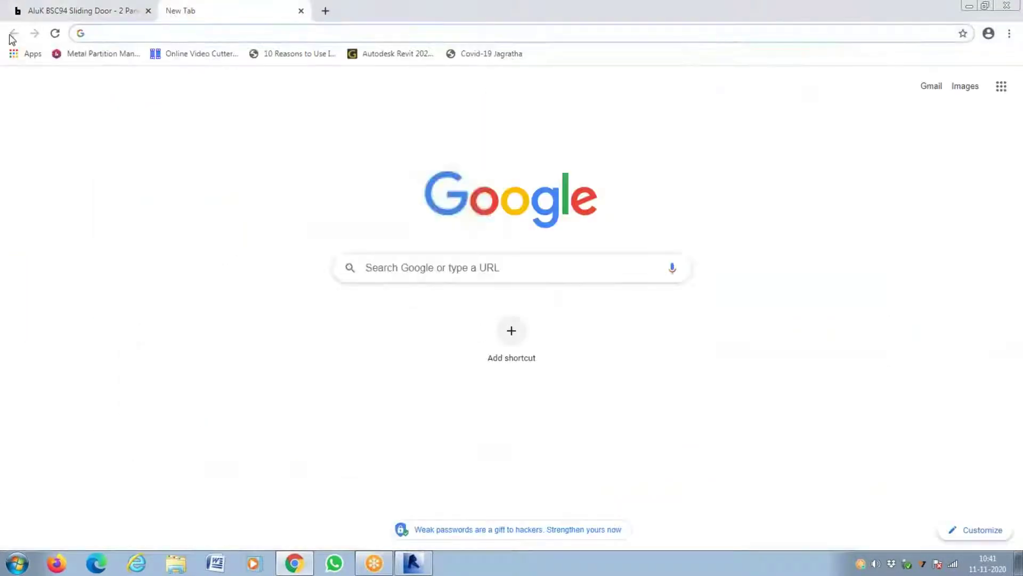
click(72, 11)
click(171, 11)
text(revit cit)
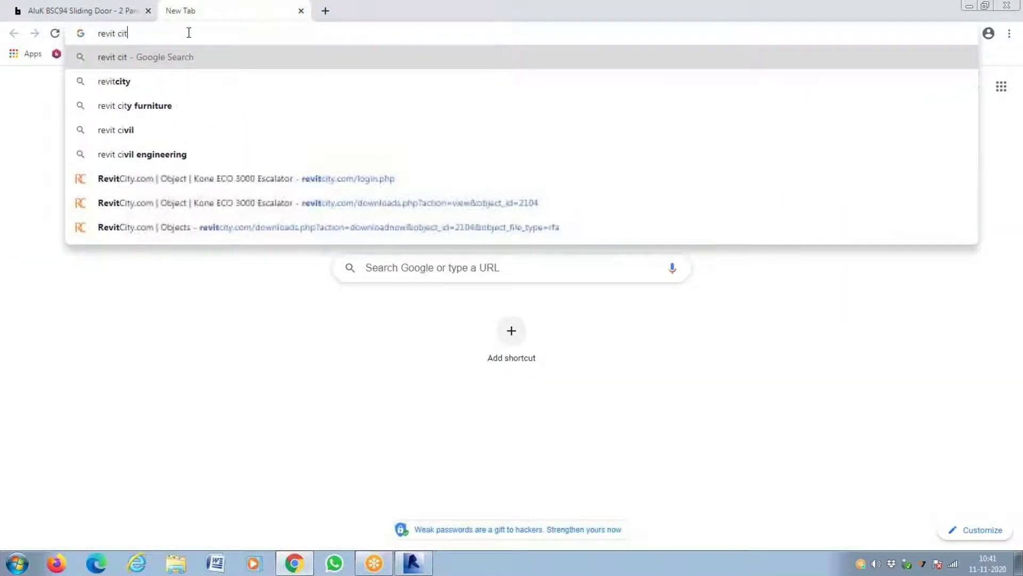
text(y cur)
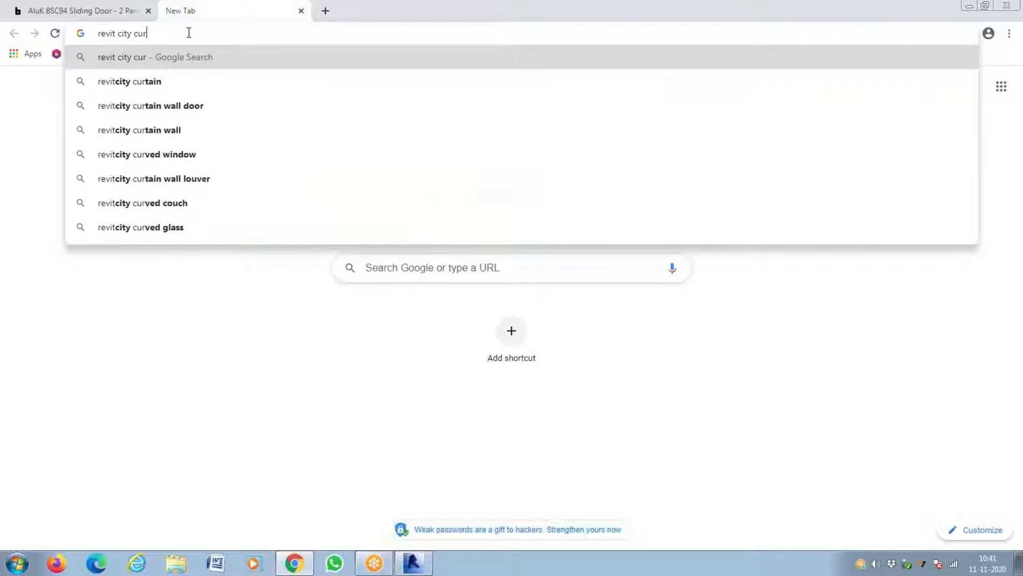
text(tain windows)
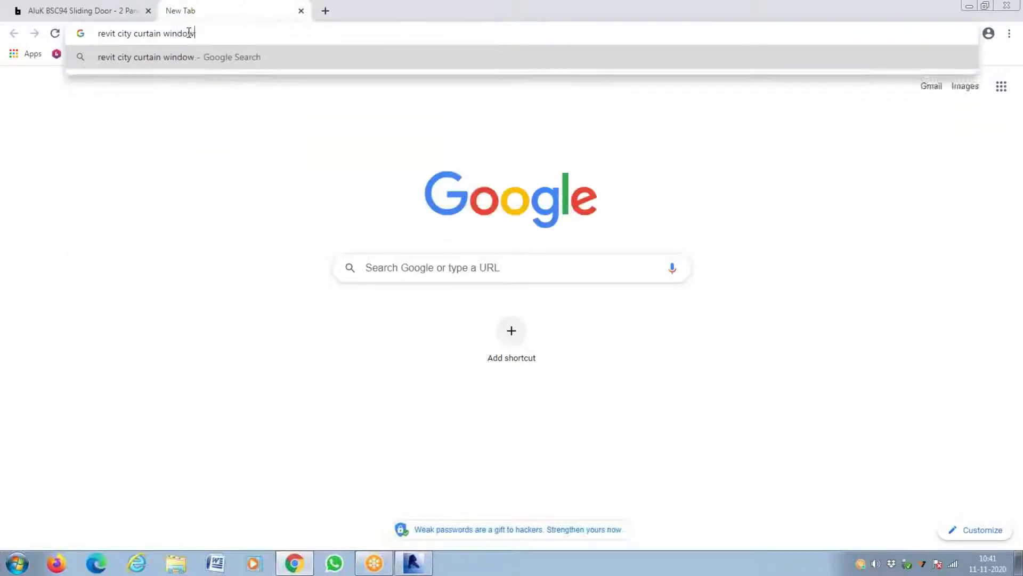
key(Return)
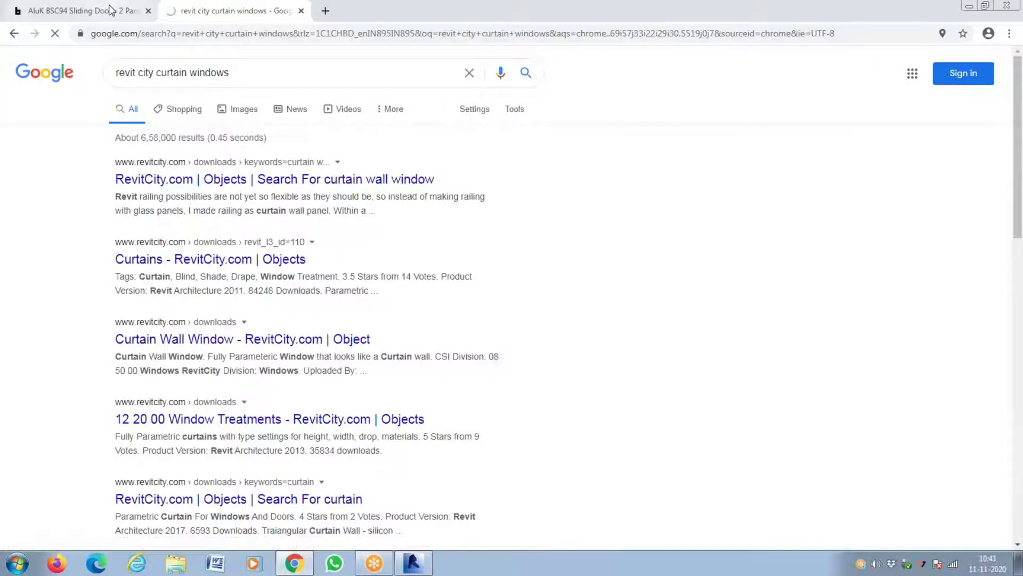
- Close the Bimstore page, open RevitCity's curtain wall window search and view the "Curtain Wall Window - Horizontal Slider" object
click(137, 12)
click(148, 12)
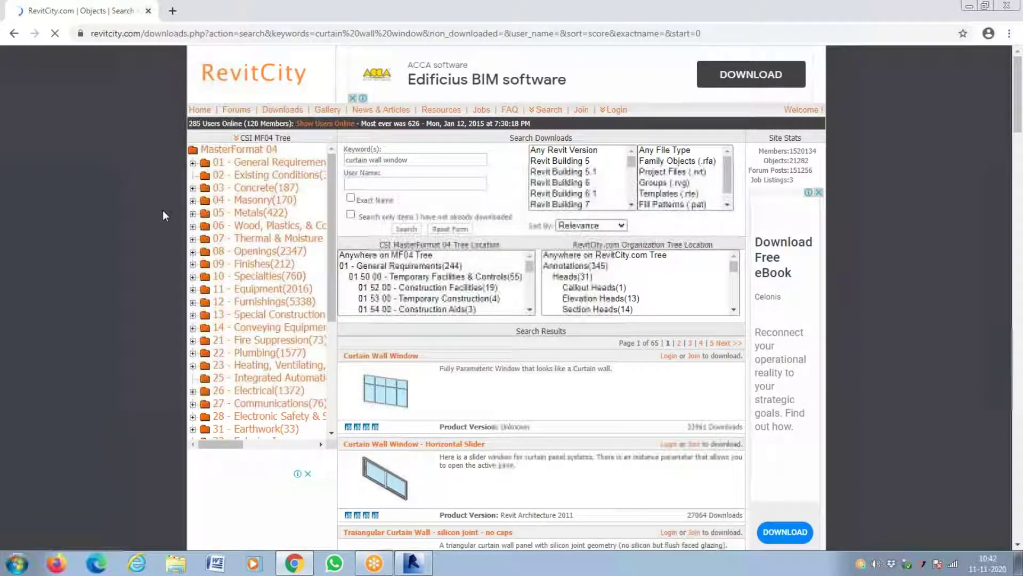
scroll(460, 400, down, 2)
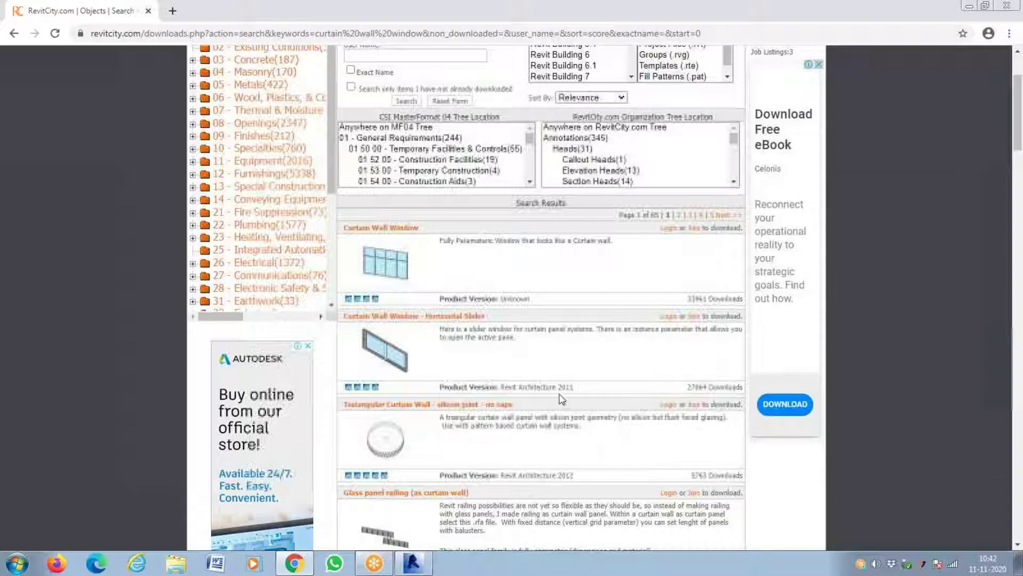
click(383, 356)
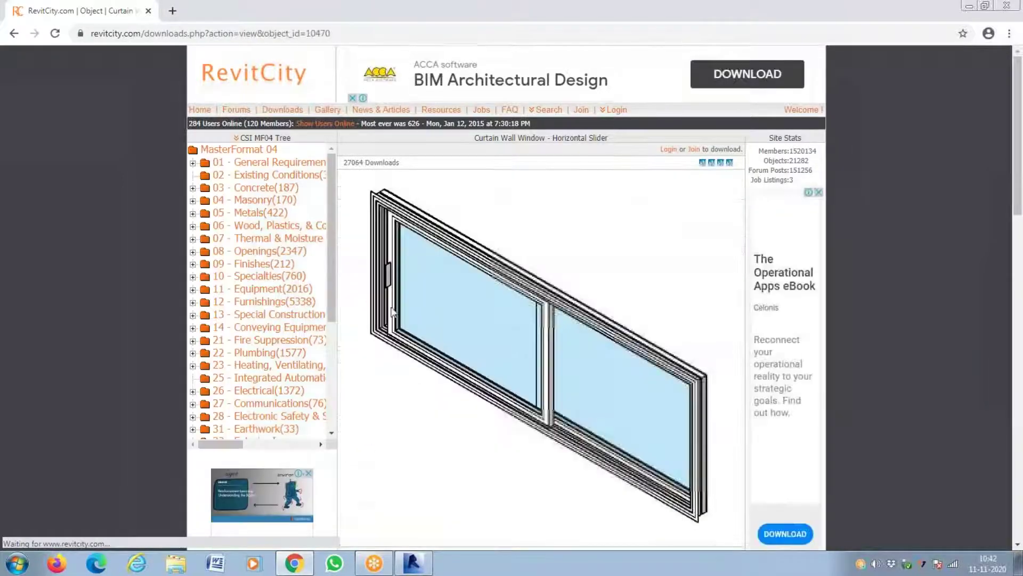
scroll(391, 294, down, 8)
scroll(390, 295, up, 3)
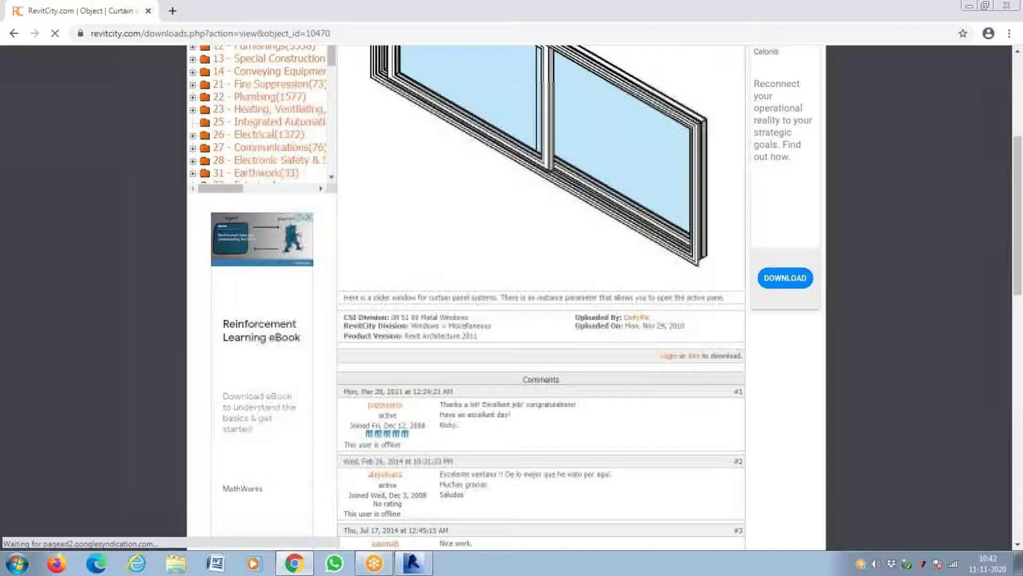
- Start the login for downloading the horizontal slider window and submit the RevitCity account's user name and password
click(667, 356)
click(408, 179)
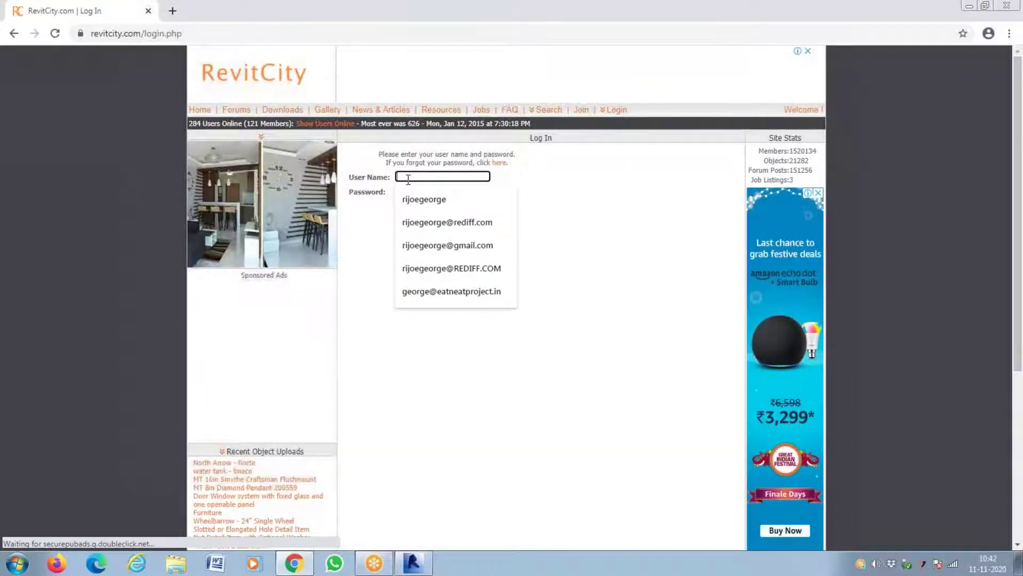
click(425, 197)
click(425, 193)
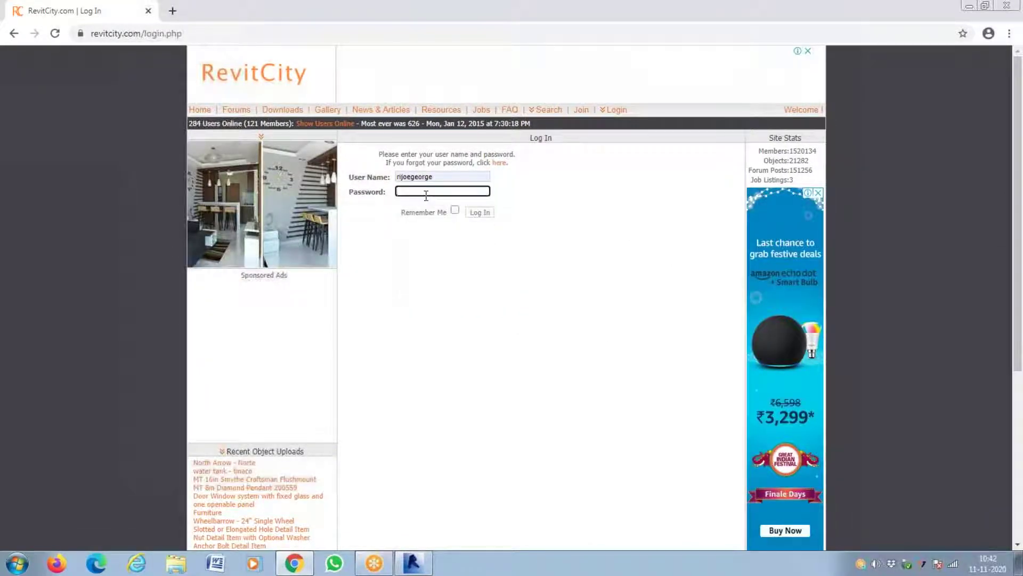
text(**********)
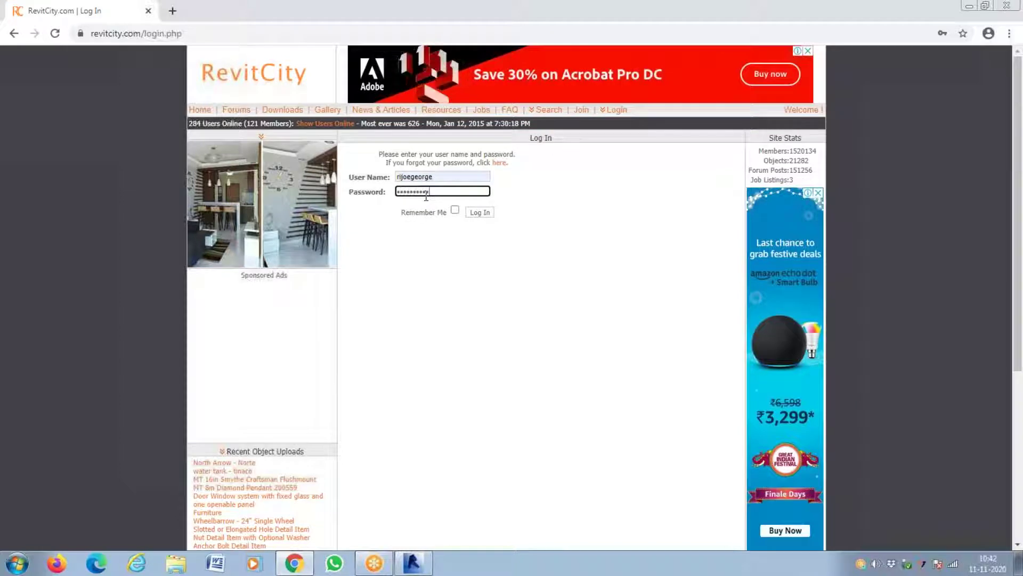
key(Return)
click(479, 212)
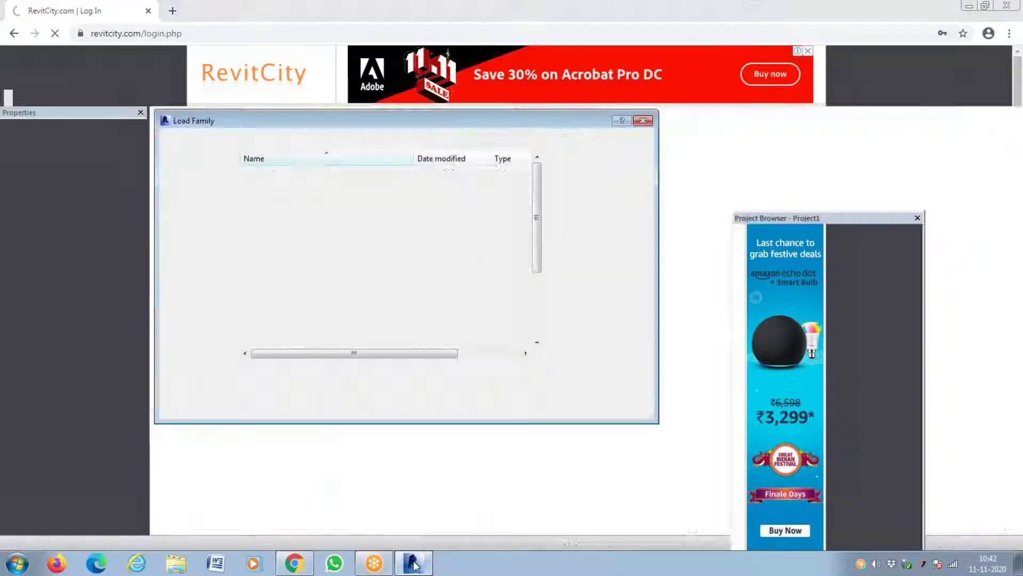
- Switch to Revit and dismiss the Load Family dialog to return to the curtain wall in the 3D view
click(413, 562)
click(615, 404)
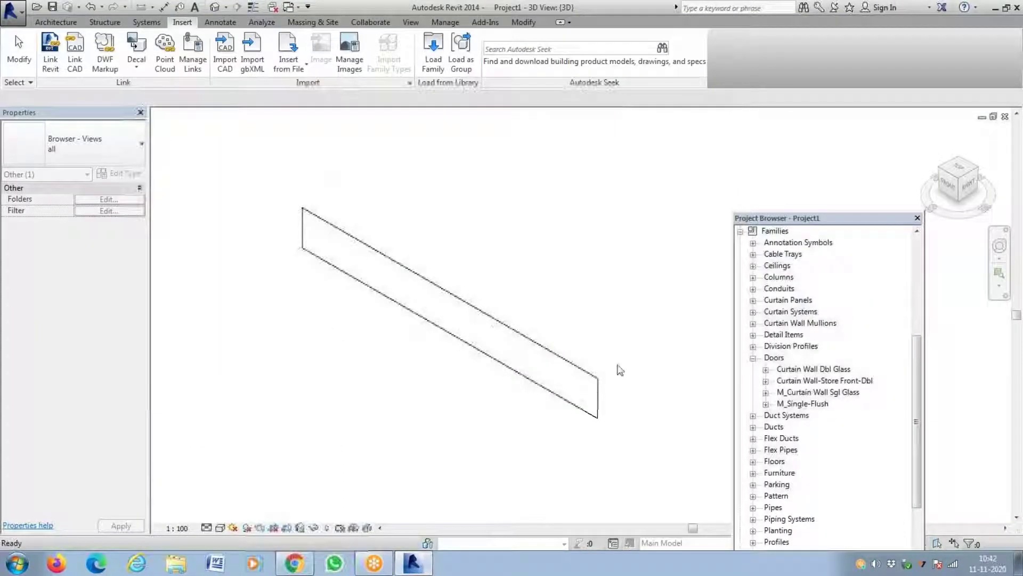
scroll(372, 259, up, 1)
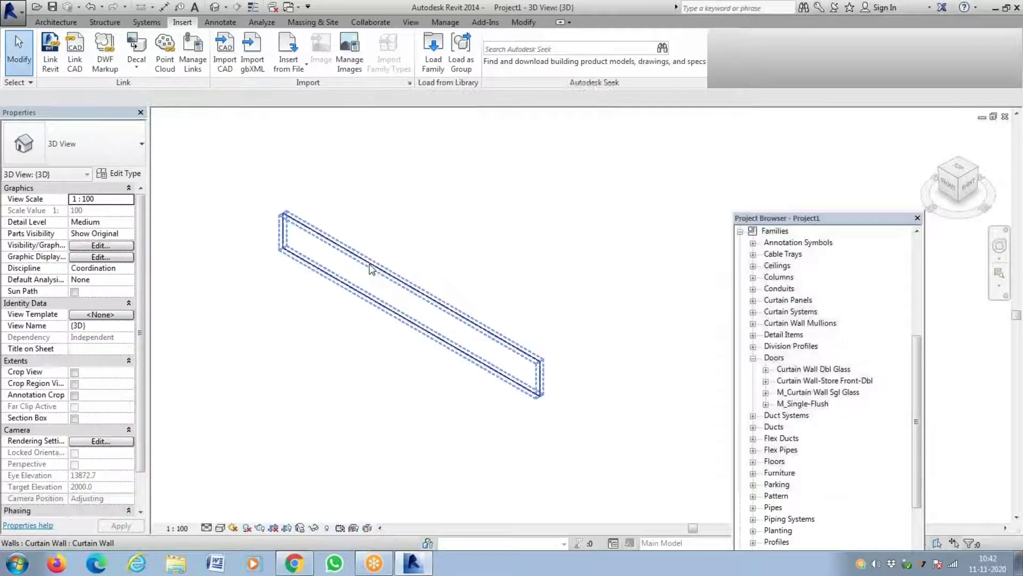
scroll(461, 287, down, 1)
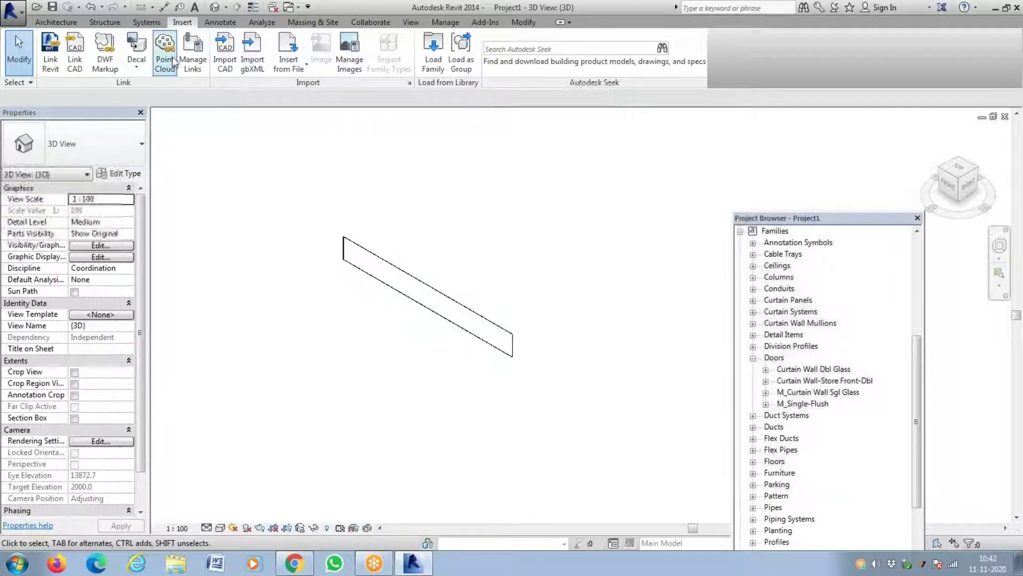
- Place a horizontal curtain grid line along the whole curtain wall, about 2667 mm above its base
click(56, 22)
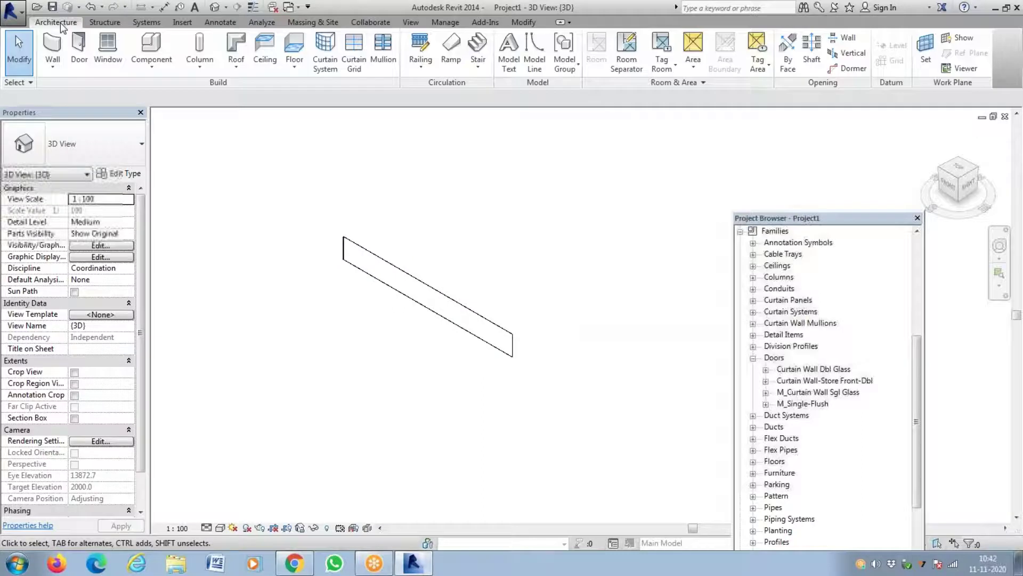
click(355, 53)
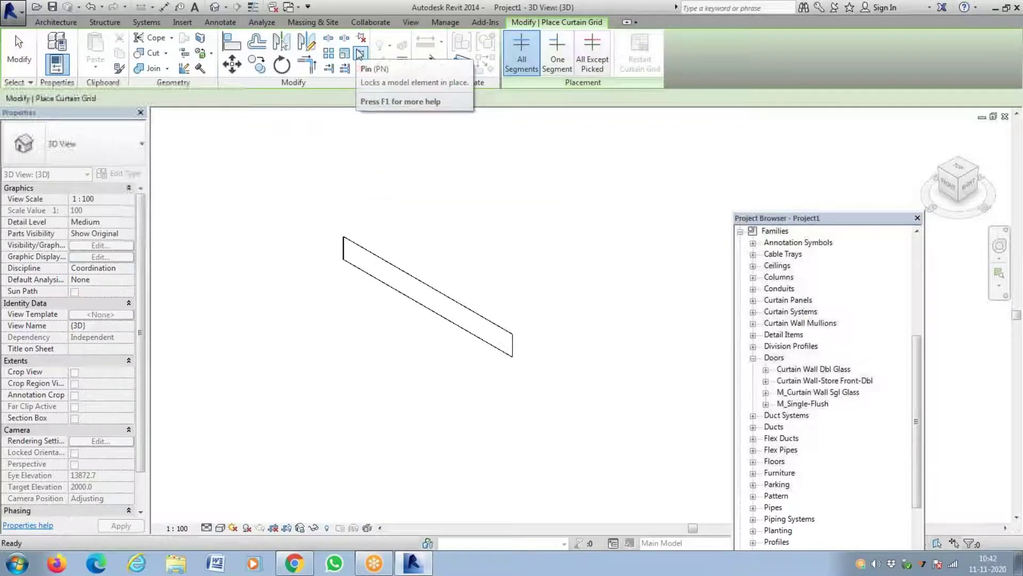
scroll(426, 315, up, 2)
scroll(426, 316, up, 1)
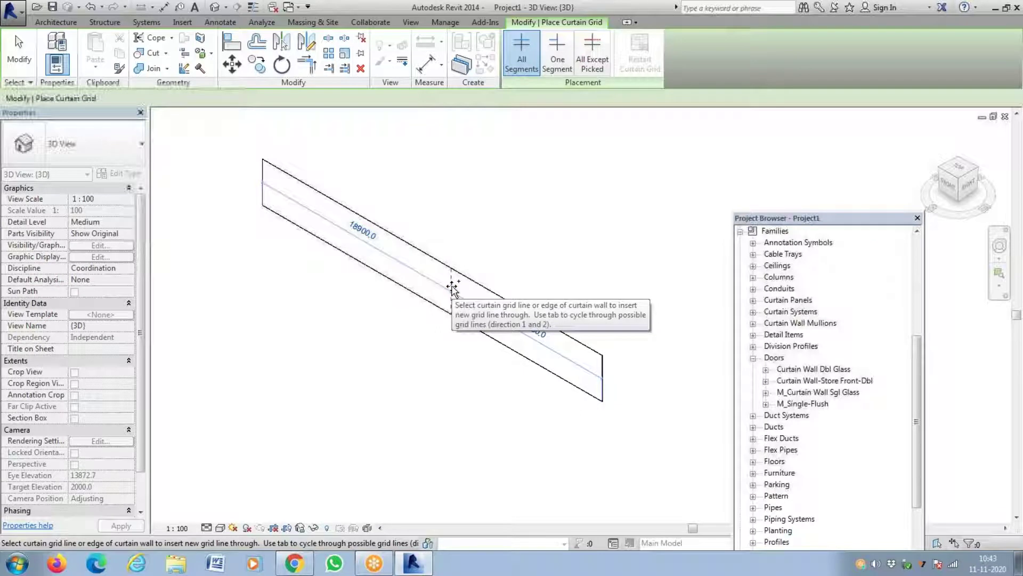
scroll(452, 288, up, 2)
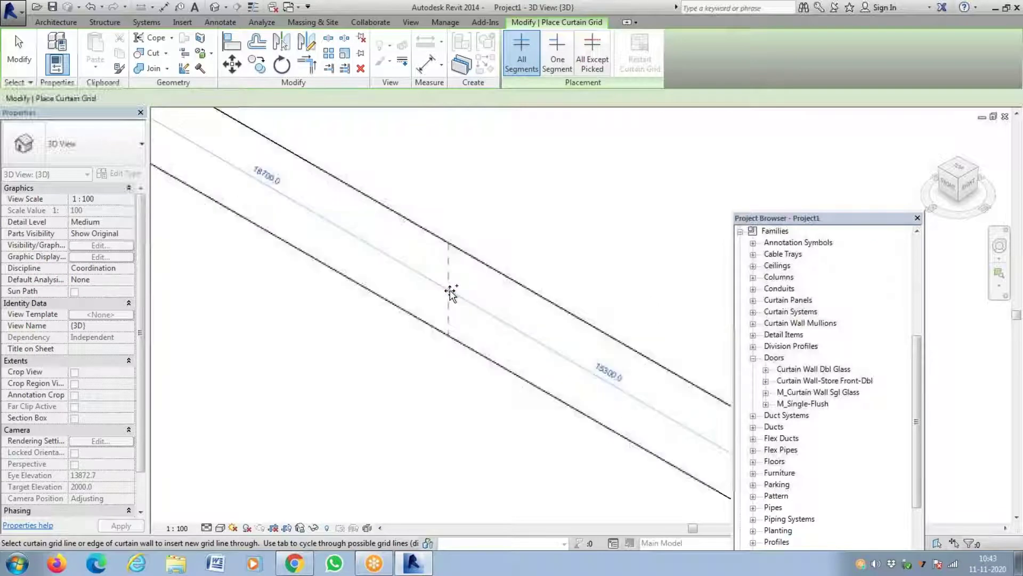
scroll(464, 289, down, 1)
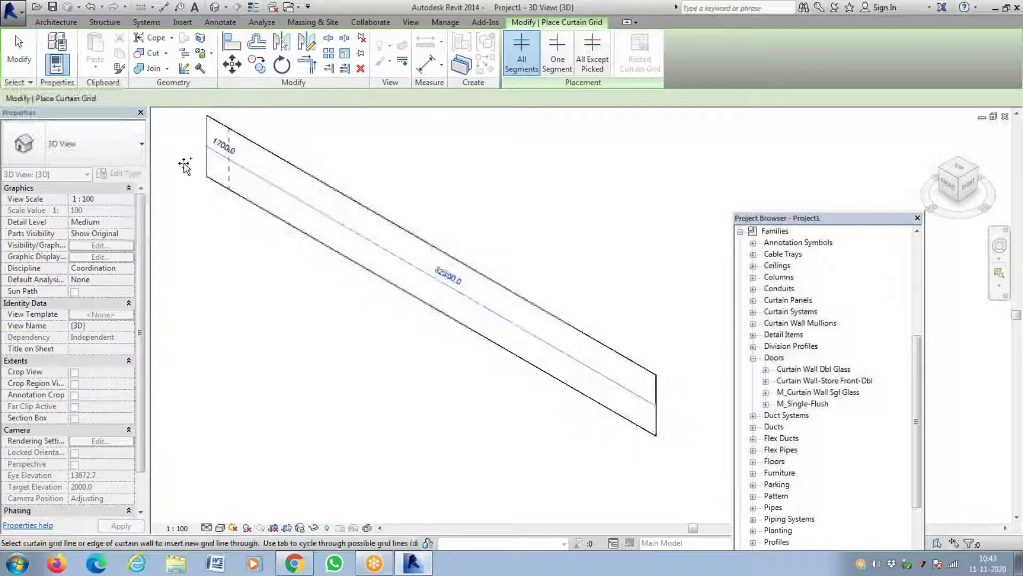
click(212, 143)
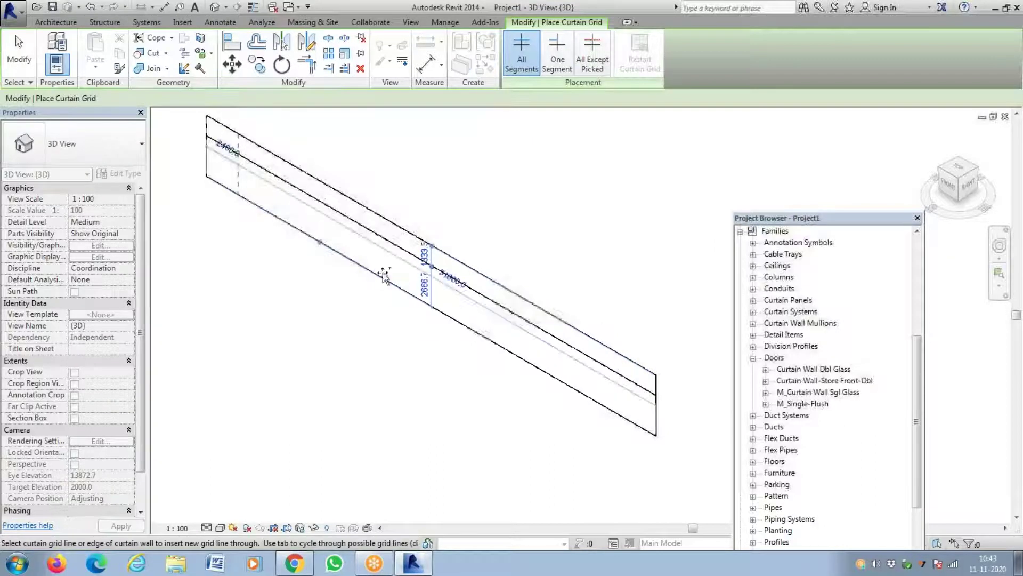
key(Escape)
key(Escape)
- Set the horizontal grid line's distance from the curtain wall's base to 2100 mm
click(461, 283)
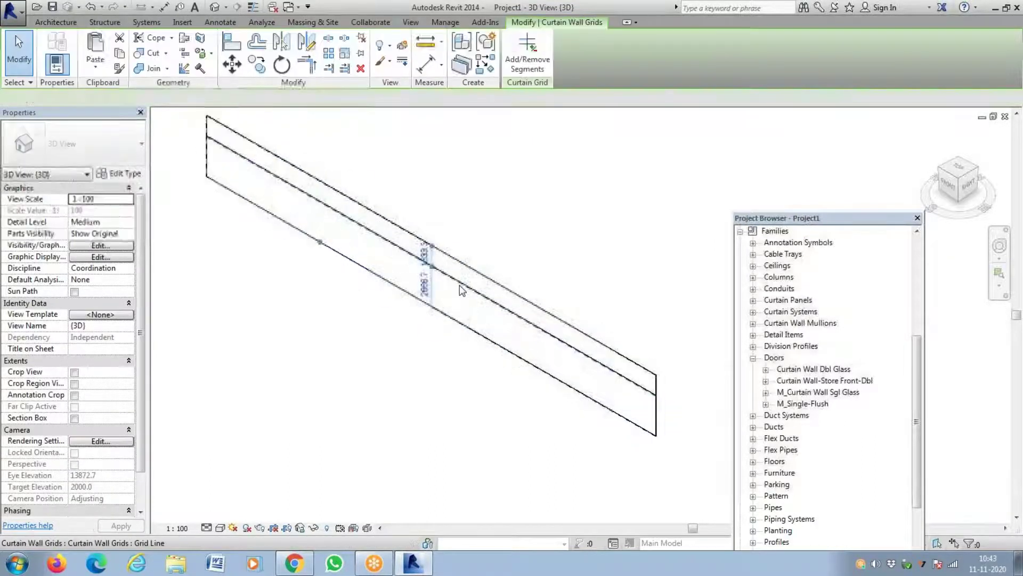
scroll(431, 287, up, 3)
click(431, 287)
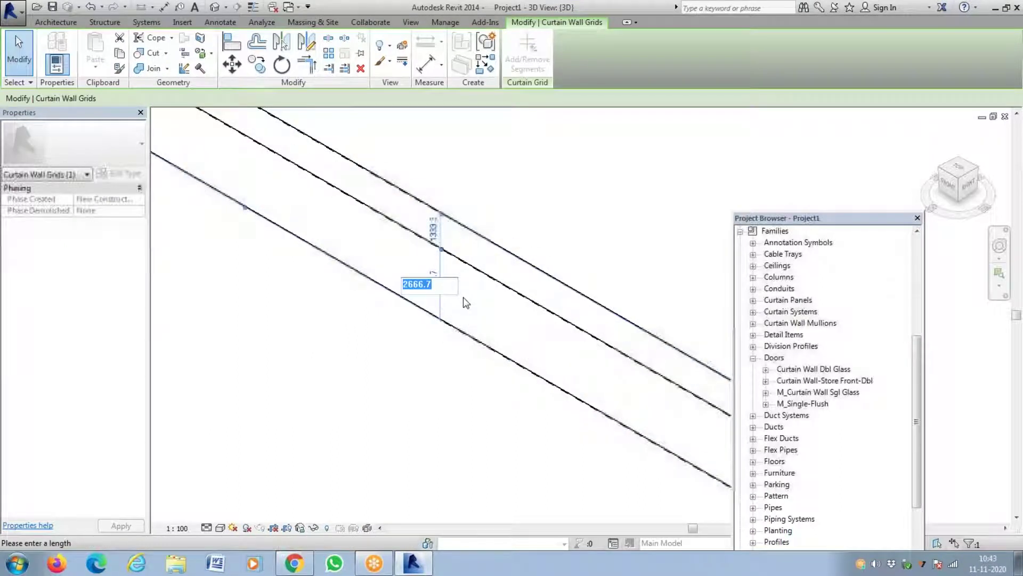
text(2100)
key(Return)
click(336, 379)
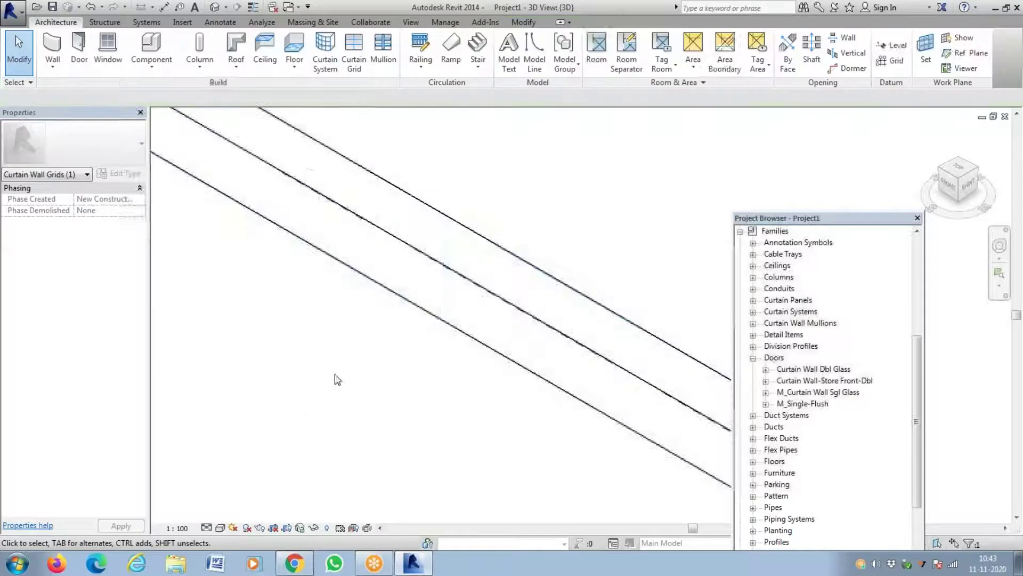
- Place thirteen vertical curtain grid lines along the whole curtain wall, spaced about 1400 to 3000 mm apart
scroll(405, 477, down, 5)
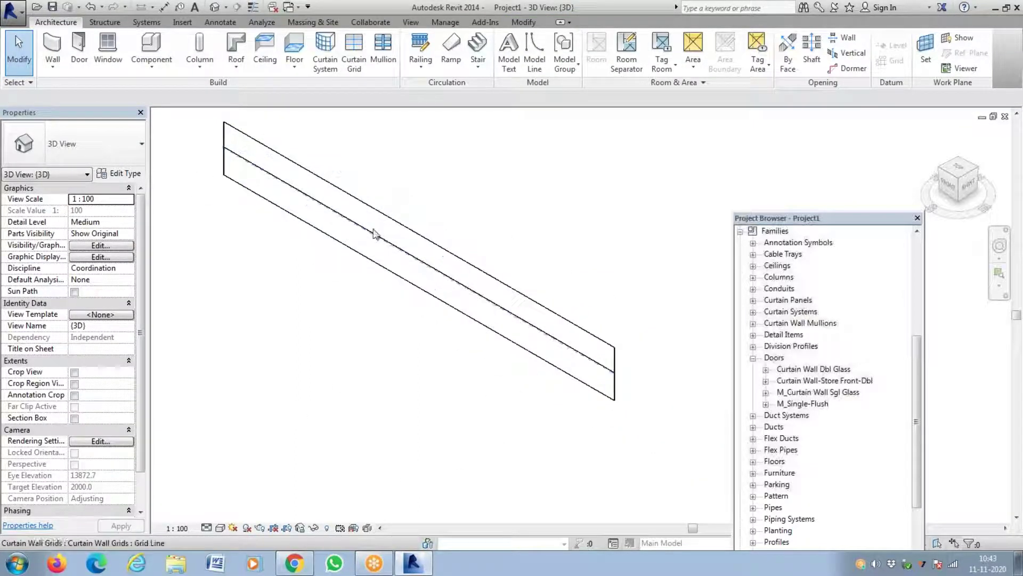
click(354, 59)
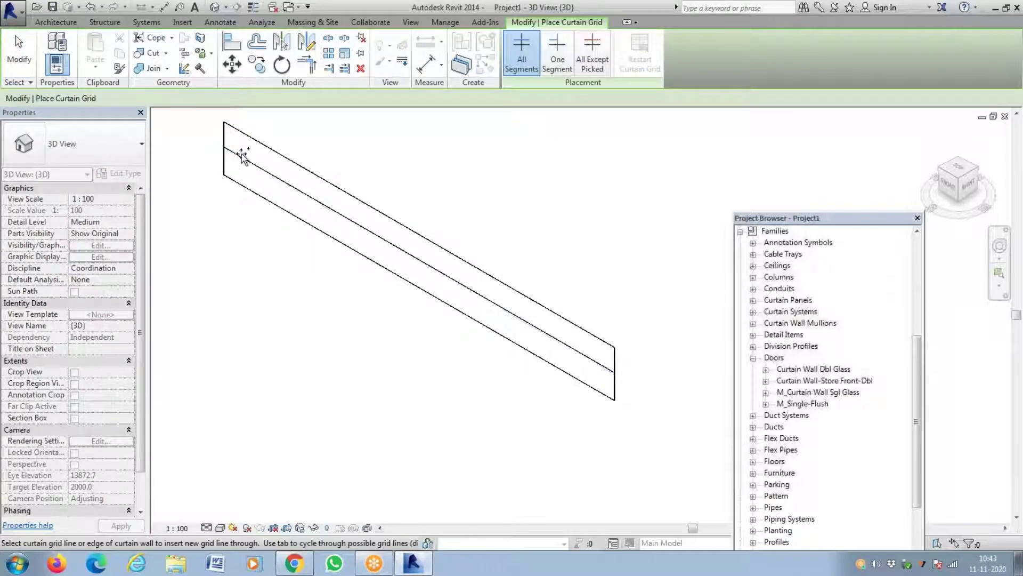
click(247, 159)
click(274, 165)
click(303, 187)
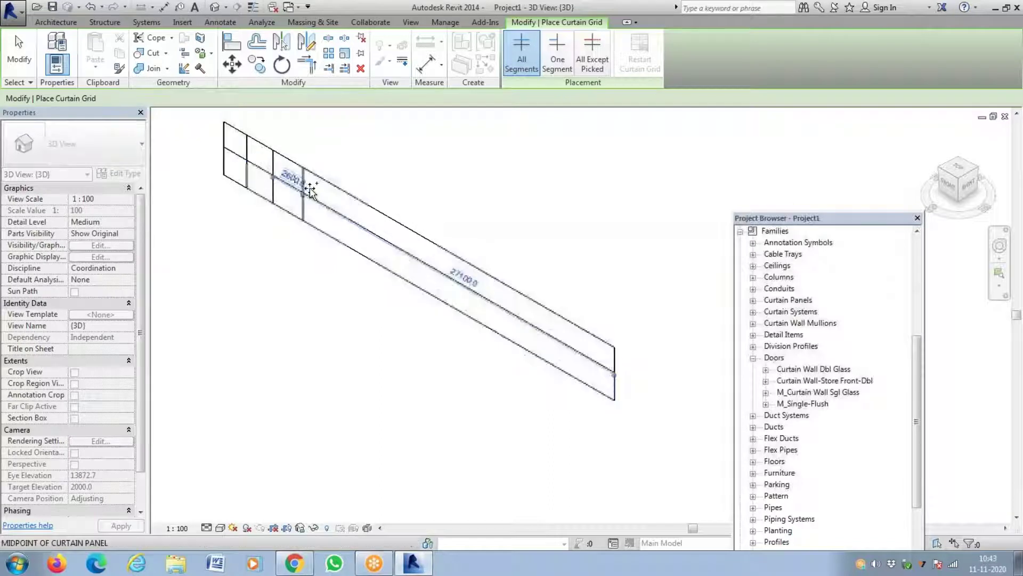
click(327, 200)
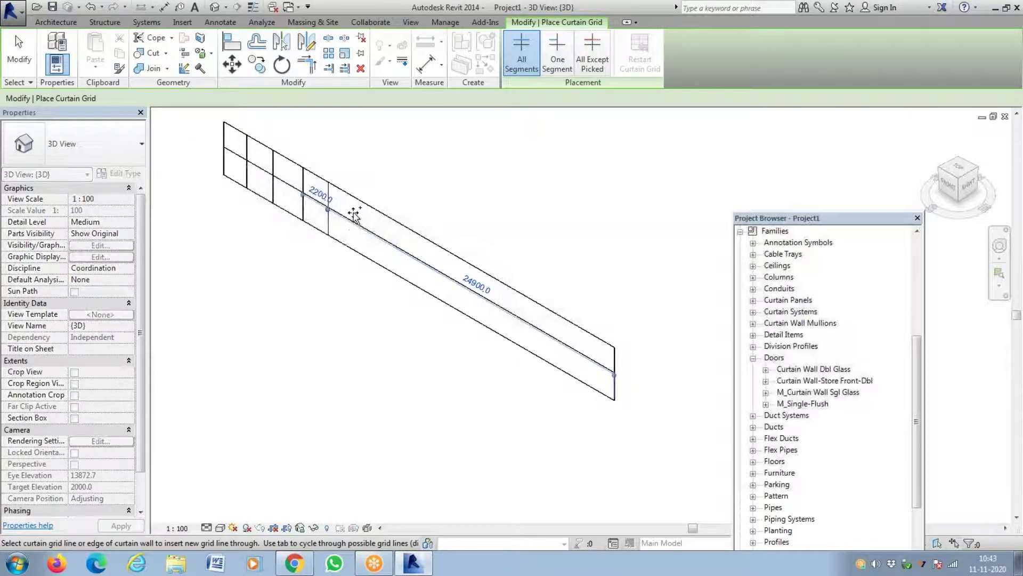
click(351, 217)
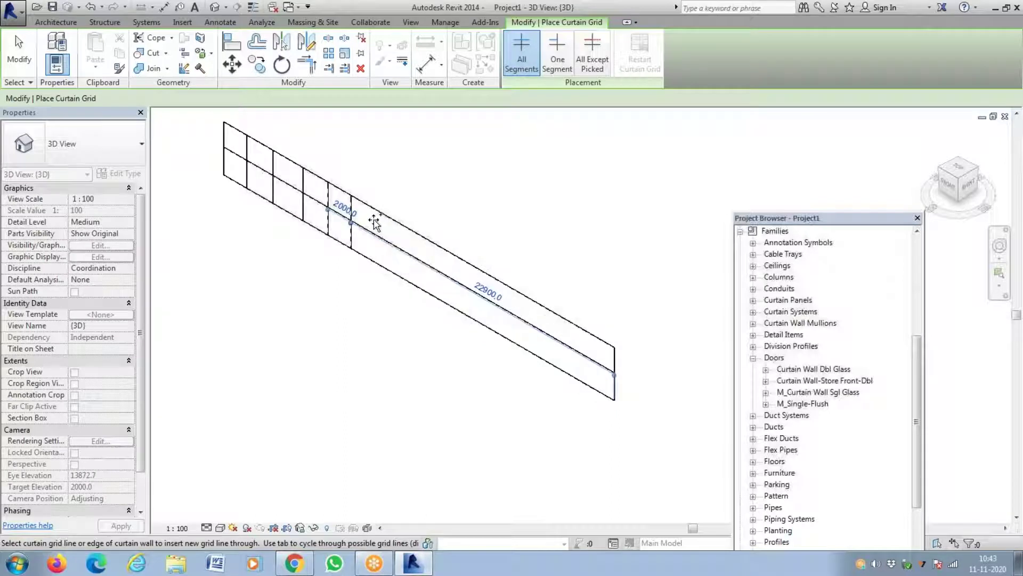
click(379, 227)
click(403, 244)
click(419, 246)
click(453, 269)
click(483, 289)
click(519, 296)
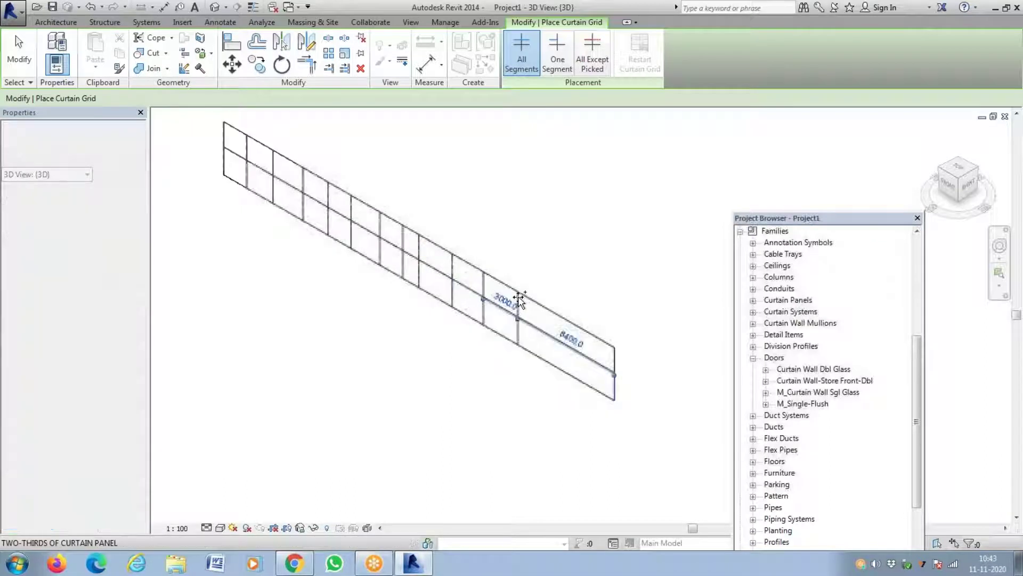
click(548, 316)
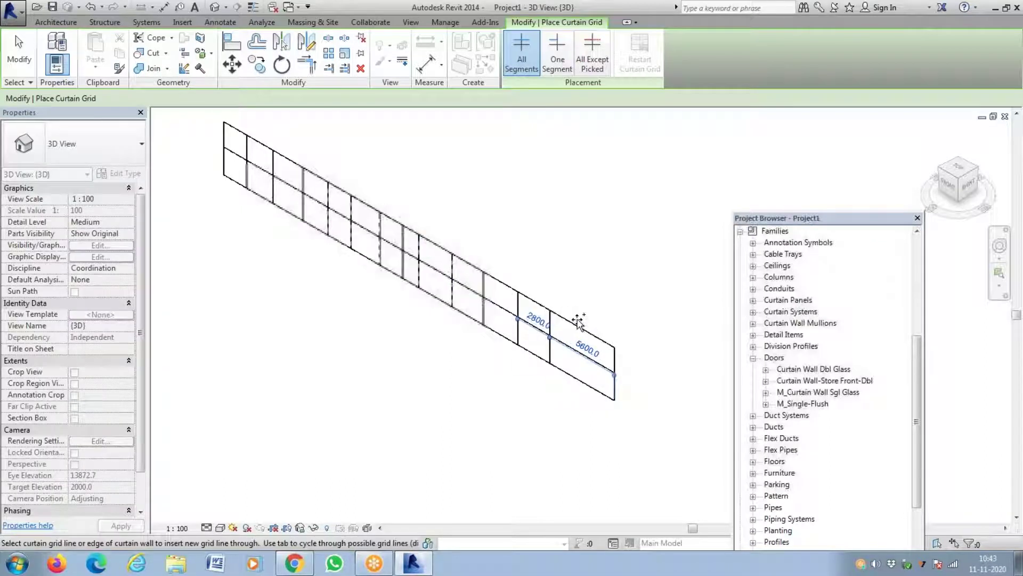
click(585, 337)
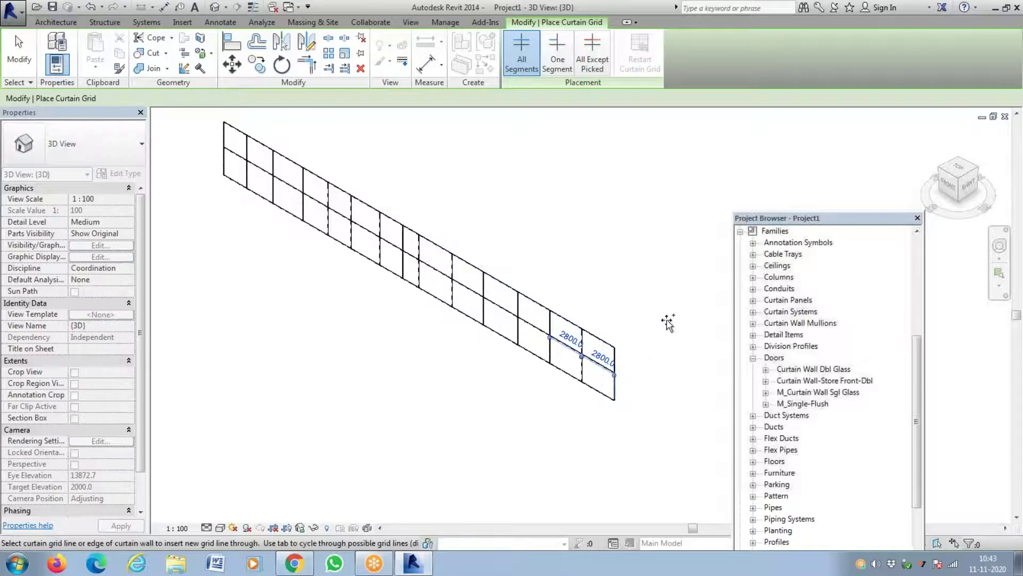
key(Escape)
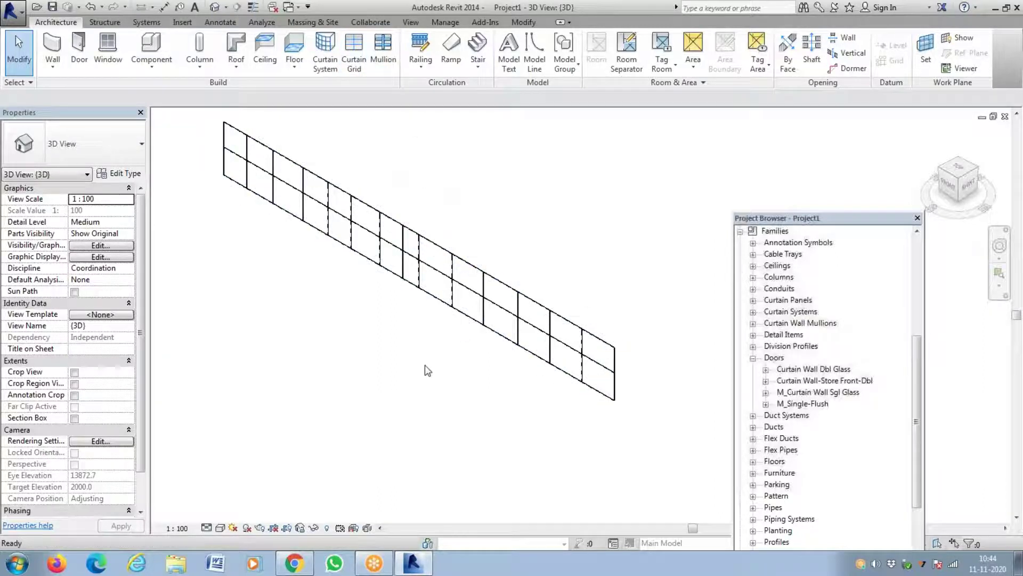
- Change the narrow 1400 mm wide glazed panel below the horizontal grid line to the Curtain Wall-Store Front-Dbl type Store Front Double Door
scroll(373, 278, up, 4)
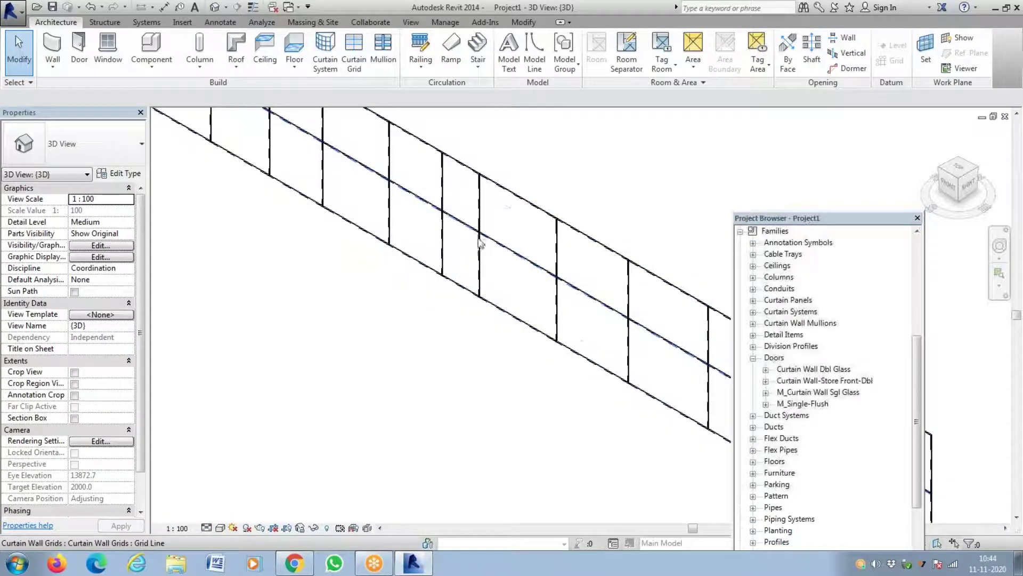
scroll(469, 232, up, 2)
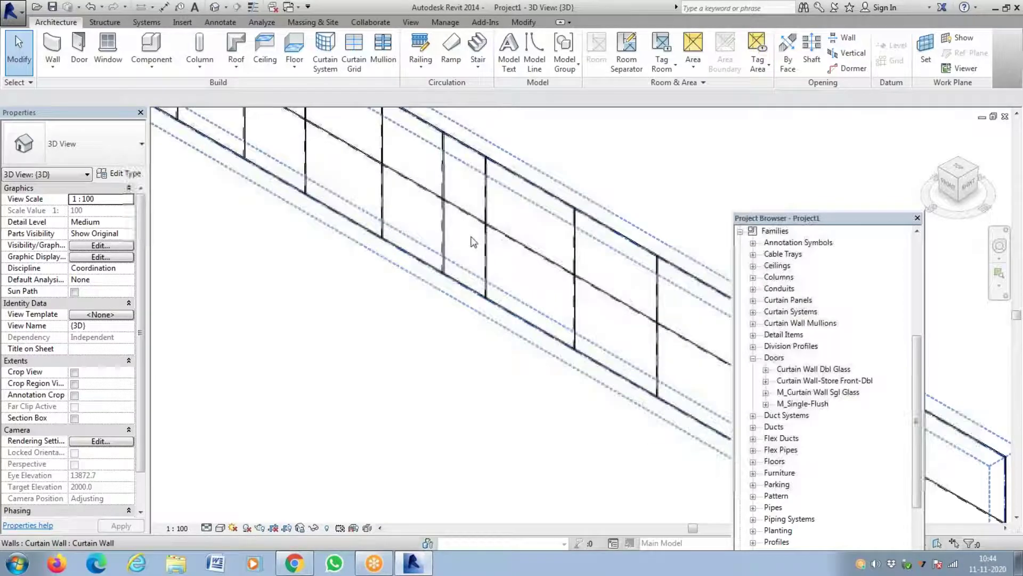
scroll(472, 242, up, 3)
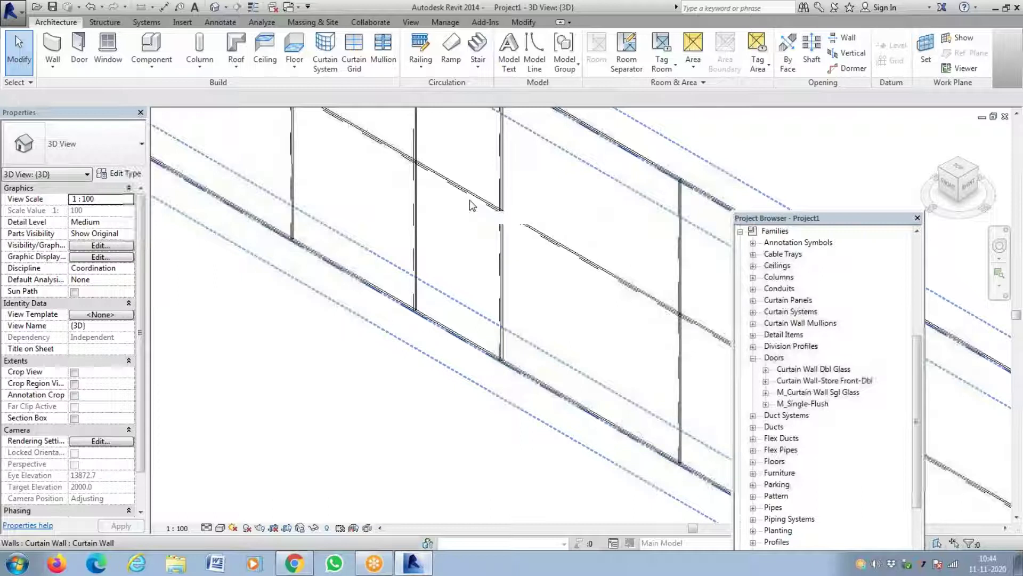
key(Tab)
click(472, 205)
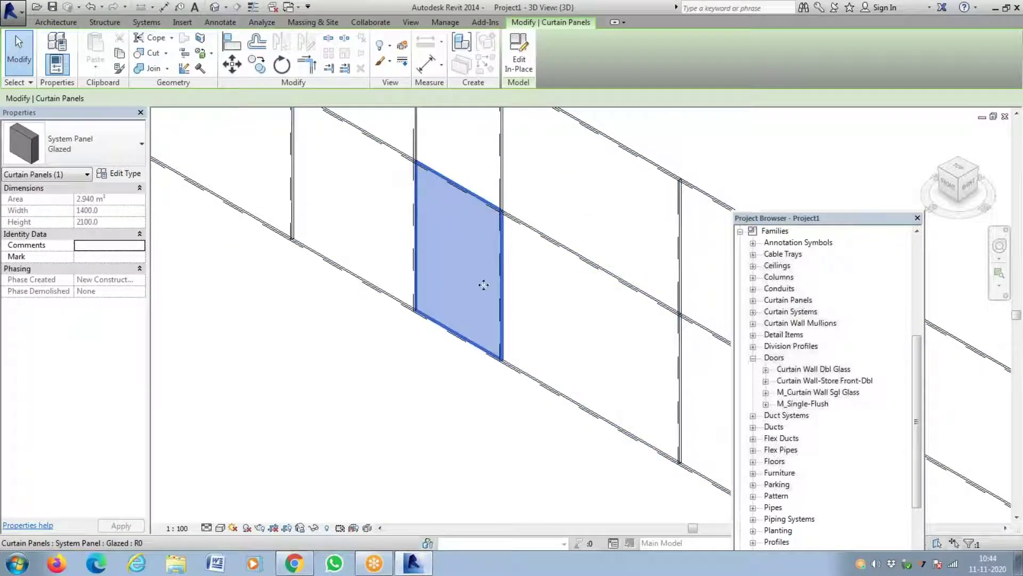
click(131, 144)
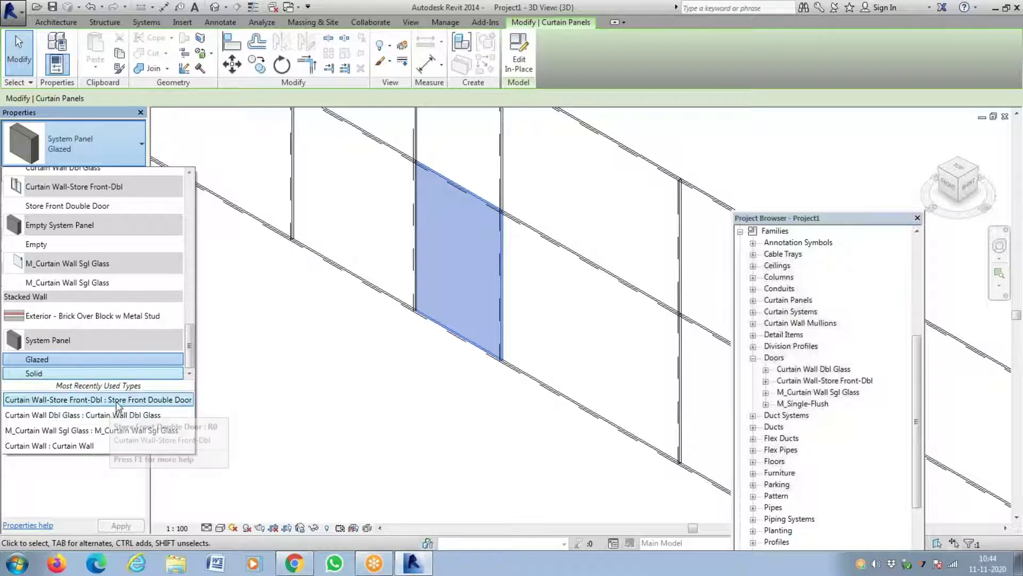
click(121, 399)
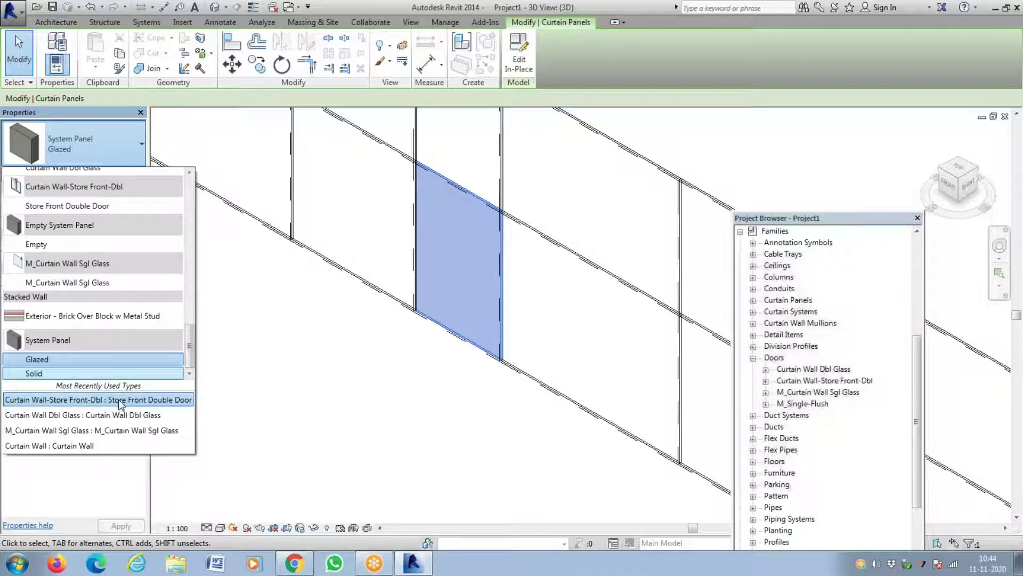
click(352, 368)
- Change the lower glazed panel between the fourth and fifth vertical grid lines to the Curtain Wall Dbl Glass door
scroll(366, 358, down, 5)
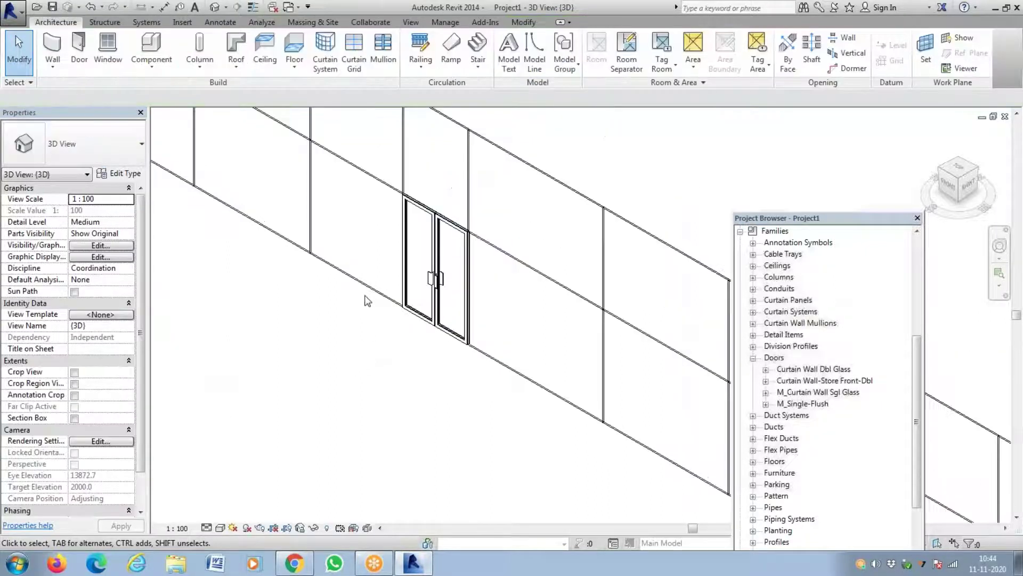
scroll(613, 410, down, 5)
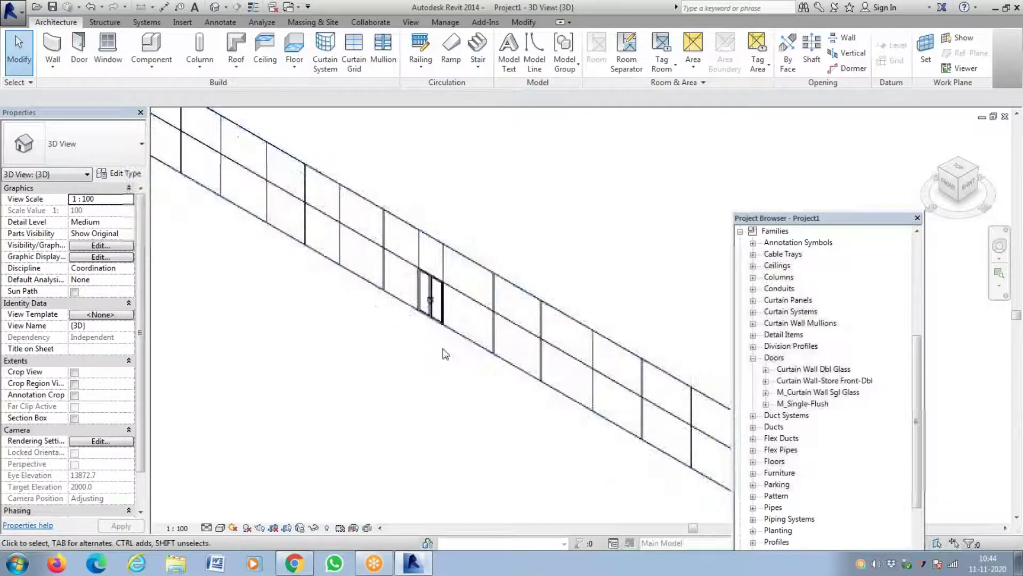
scroll(427, 312, up, 3)
scroll(383, 284, up, 2)
scroll(400, 282, down, 2)
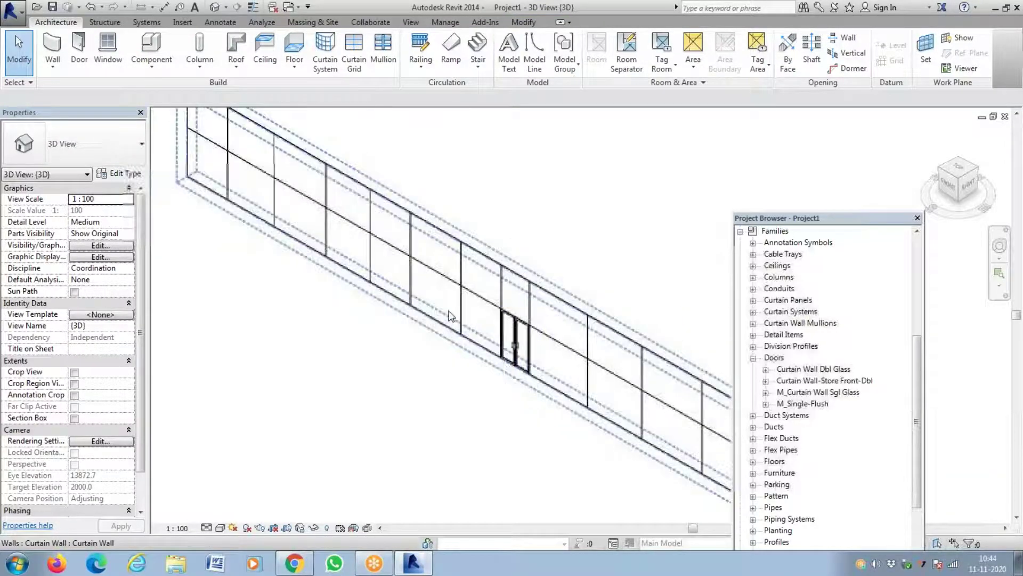
scroll(421, 279, up, 3)
scroll(436, 283, down, 2)
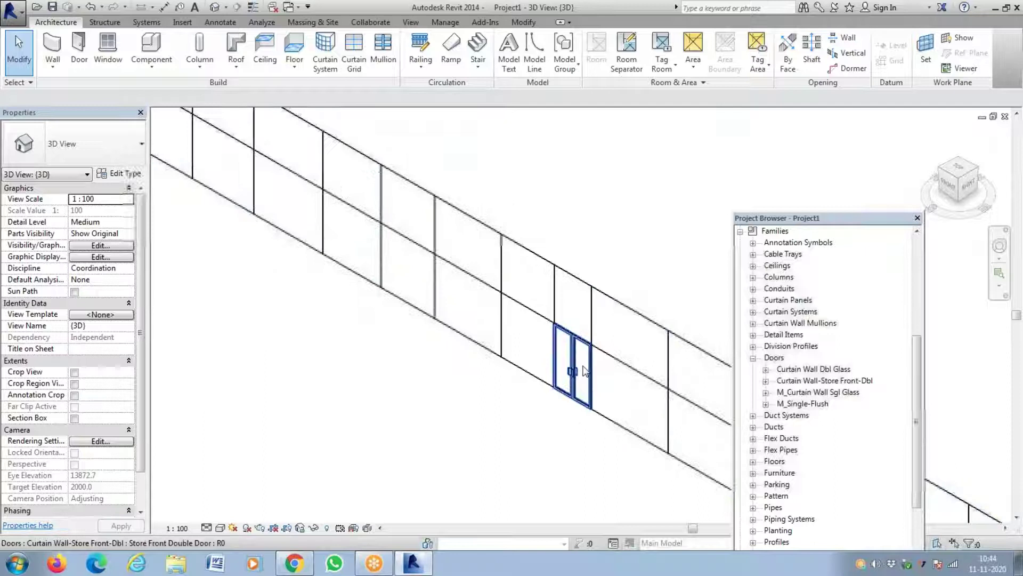
key(Tab)
click(418, 267)
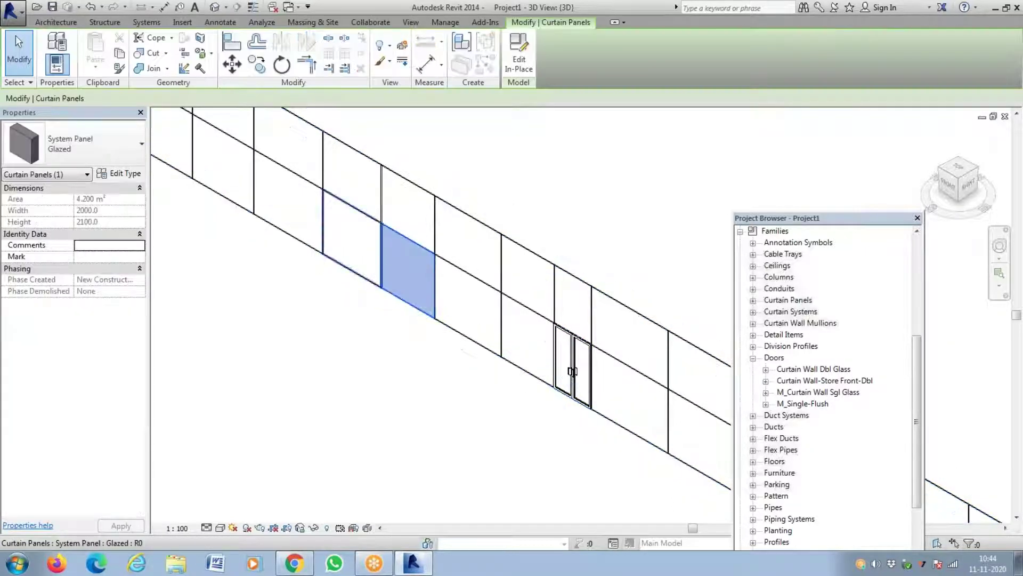
click(77, 147)
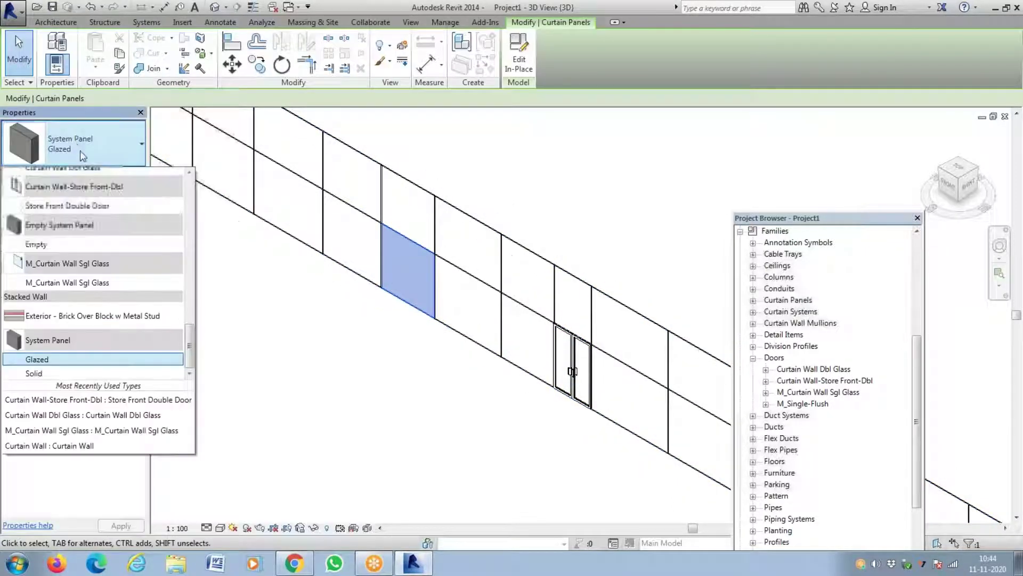
click(104, 419)
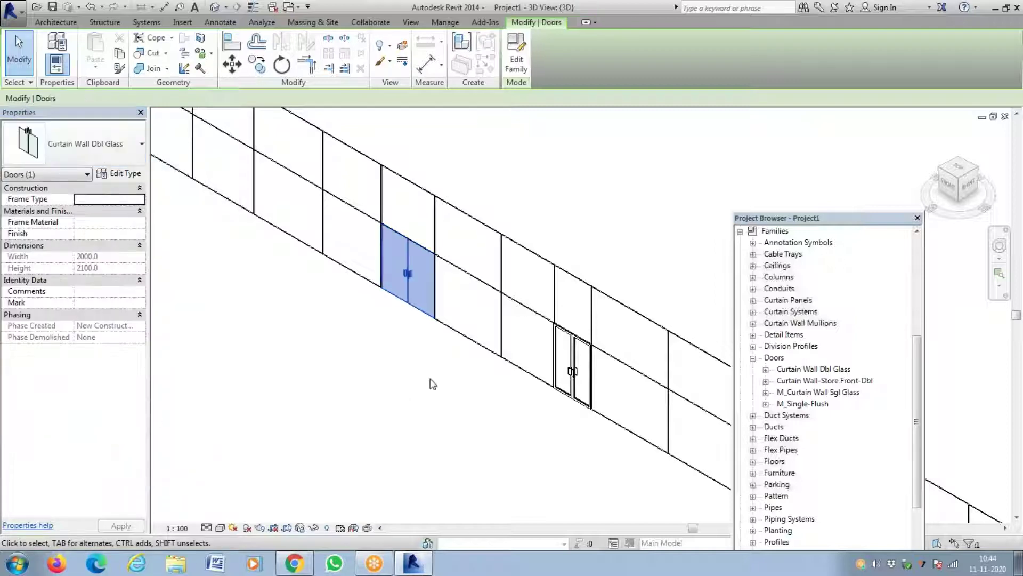
click(417, 370)
scroll(417, 370, up, 2)
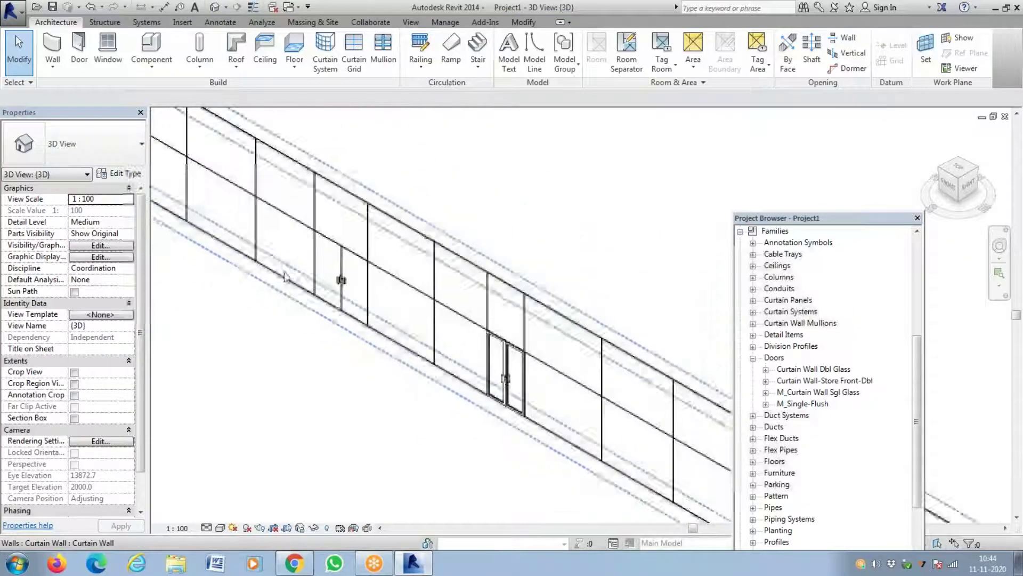
scroll(533, 397, down, 5)
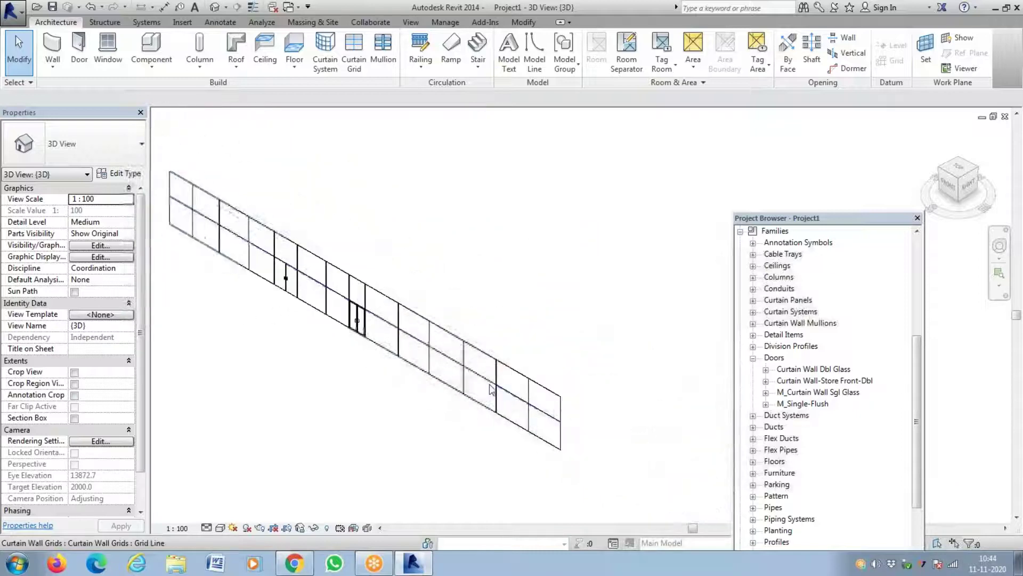
scroll(526, 417, up, 2)
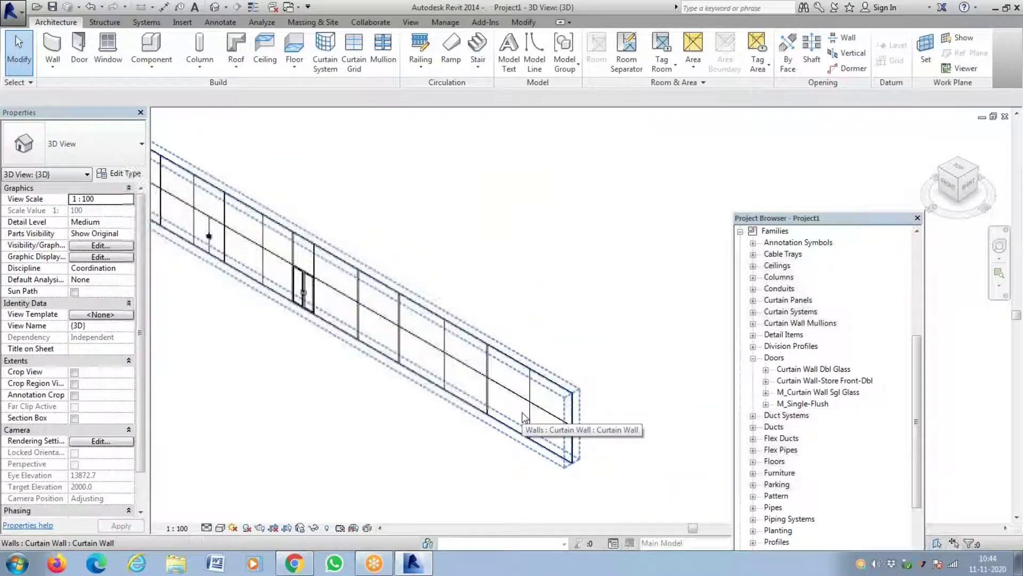
- Switch to Chrome, download the Curtain Wall Window - Horizontal Slider .rfa file from RevitCity and show it in its download folder
click(294, 564)
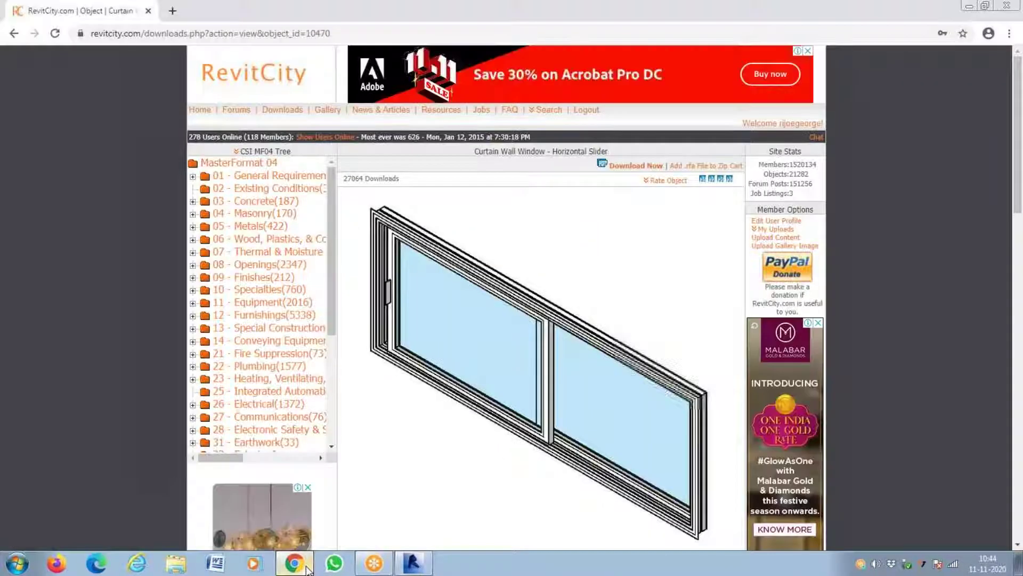
scroll(401, 286, down, 6)
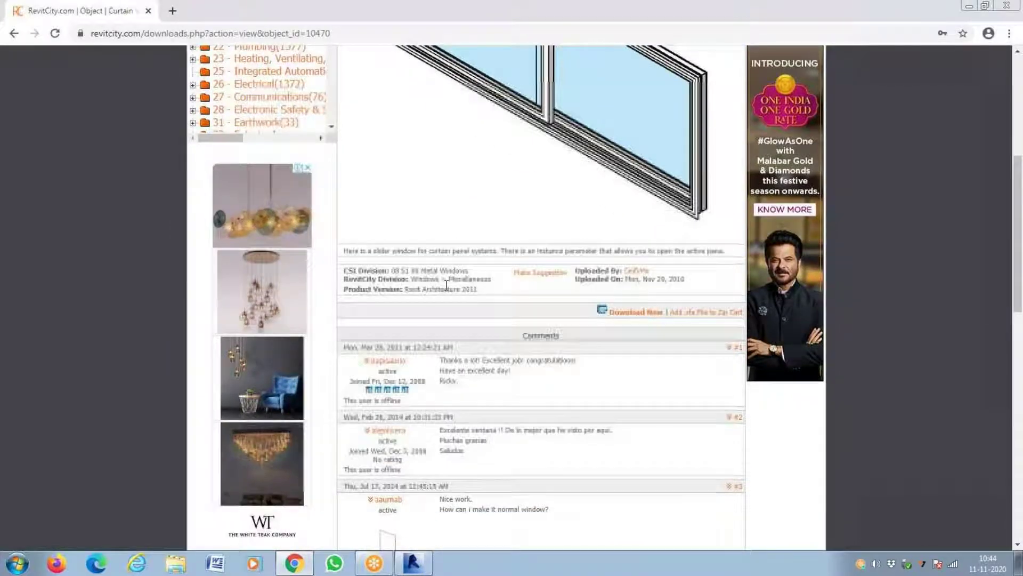
click(659, 314)
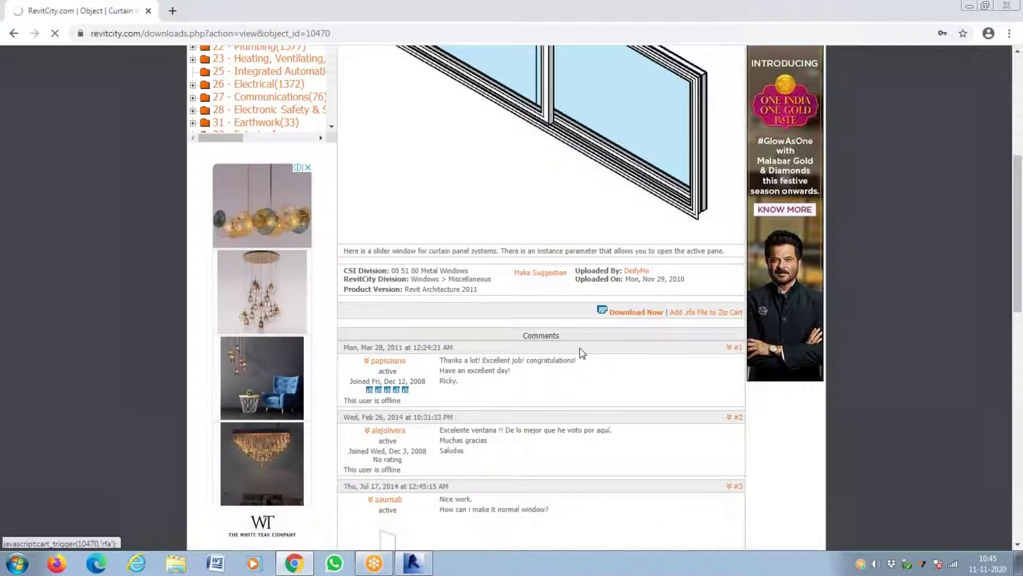
scroll(581, 352, down, 5)
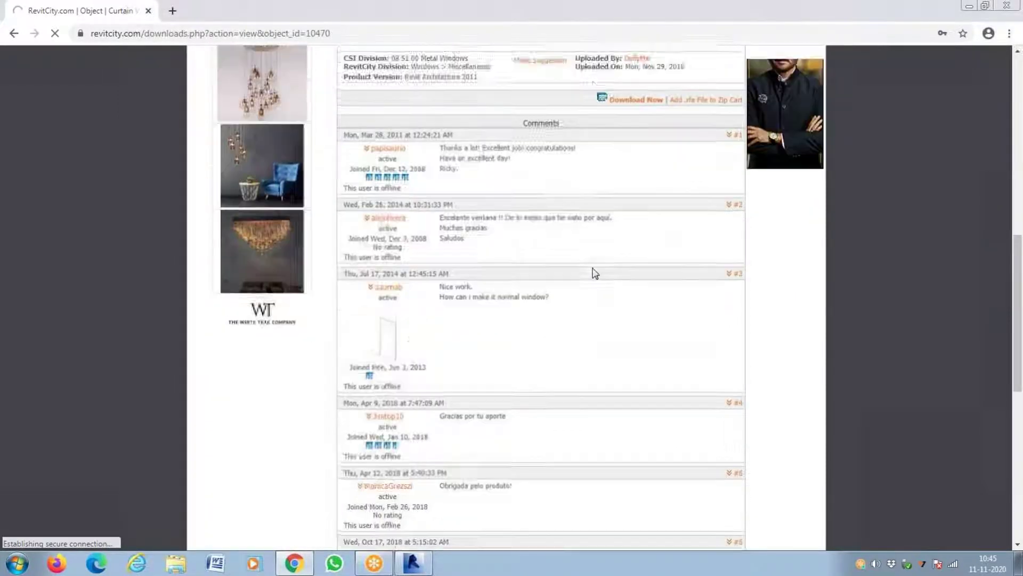
scroll(595, 273, up, 4)
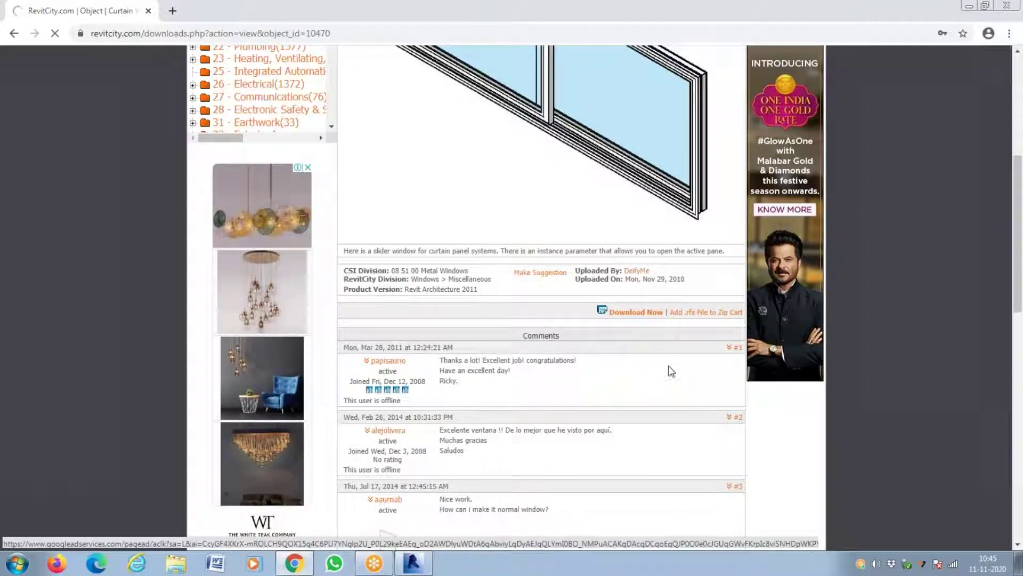
click(682, 312)
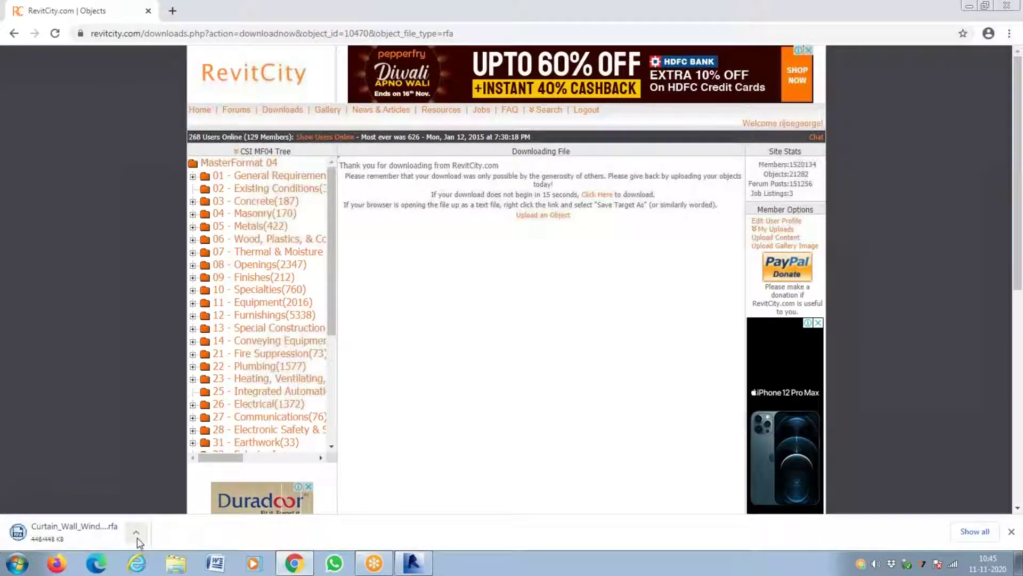
click(137, 537)
click(180, 489)
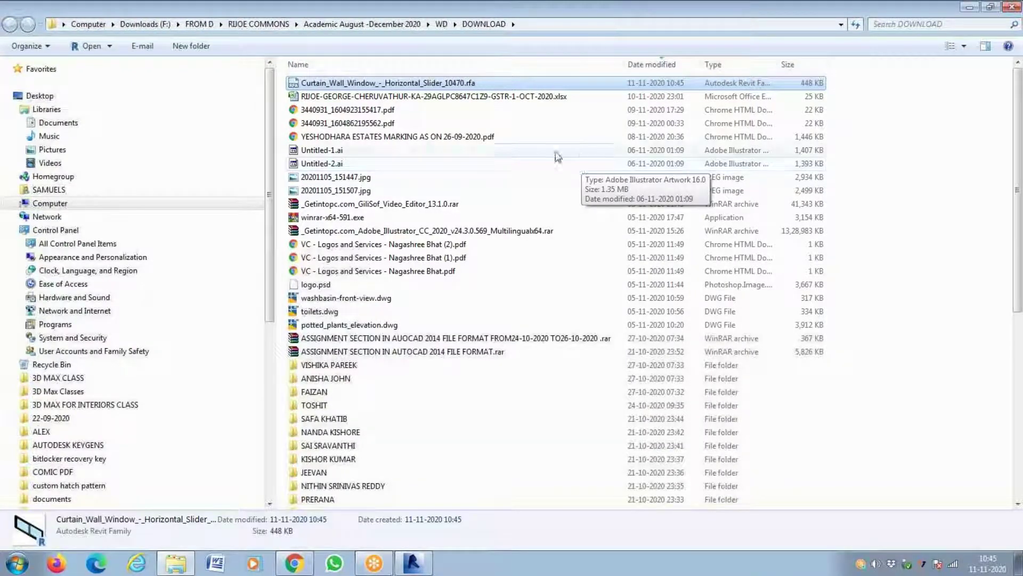
- Browse from the download folder to the RVT 2014 folder on Local Disk (C:)
click(152, 24)
click(101, 24)
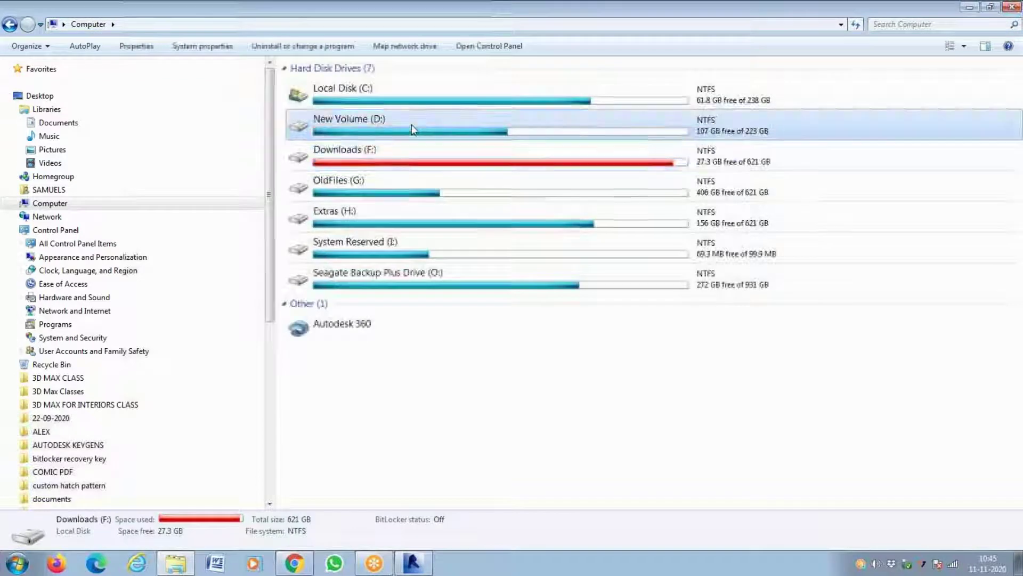
double_click(411, 124)
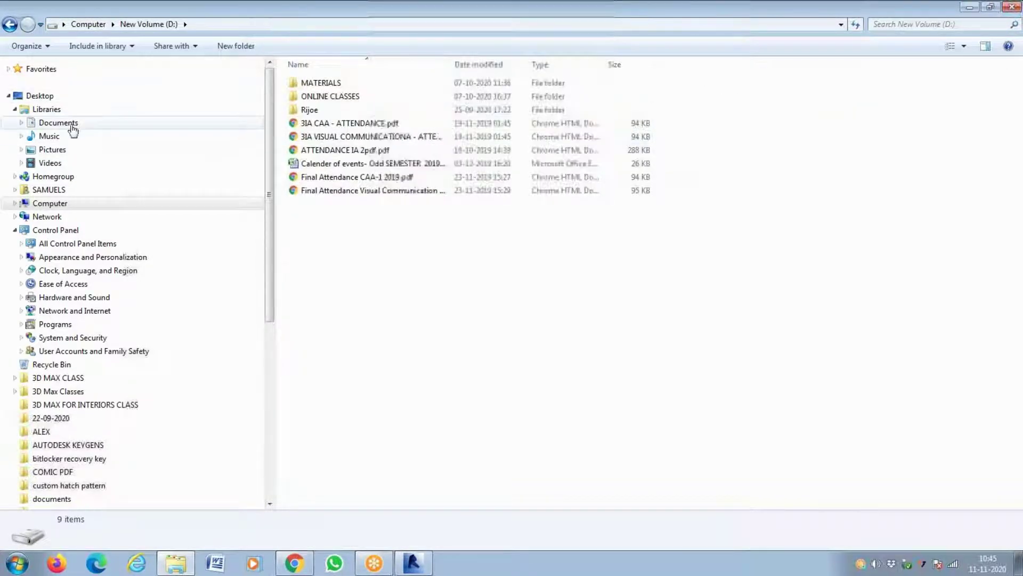
click(90, 25)
double_click(341, 89)
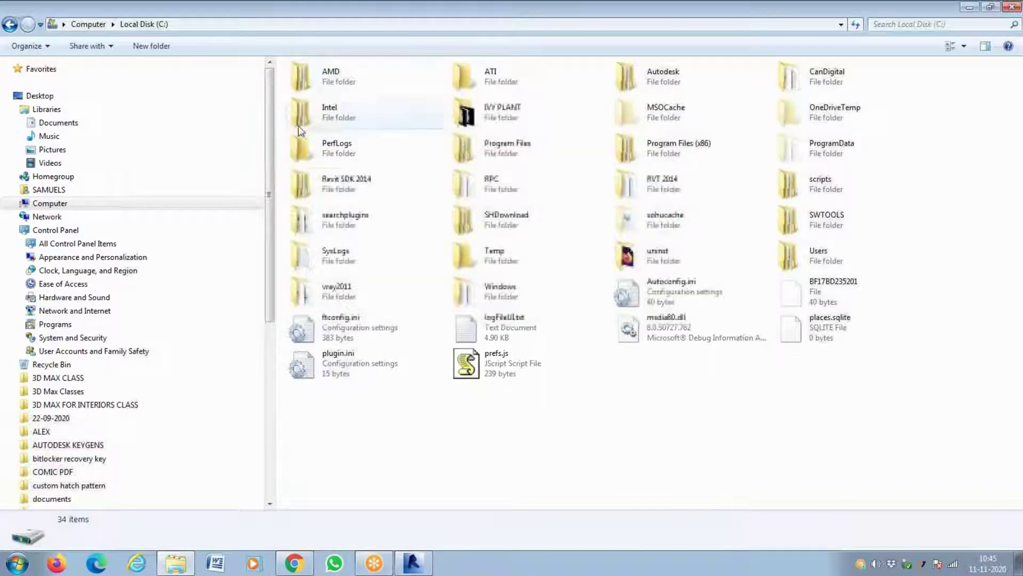
click(388, 195)
click(511, 186)
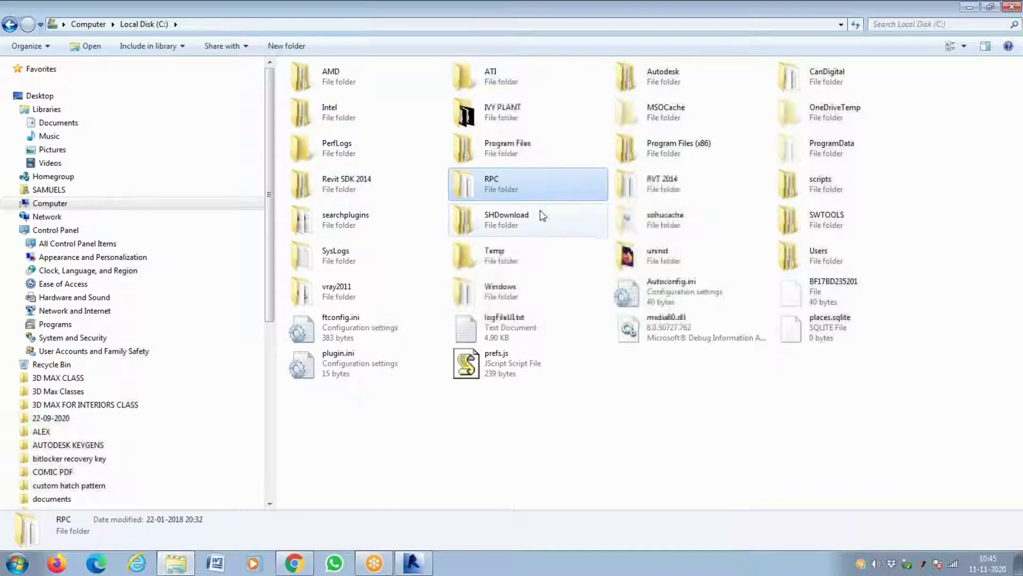
double_click(663, 189)
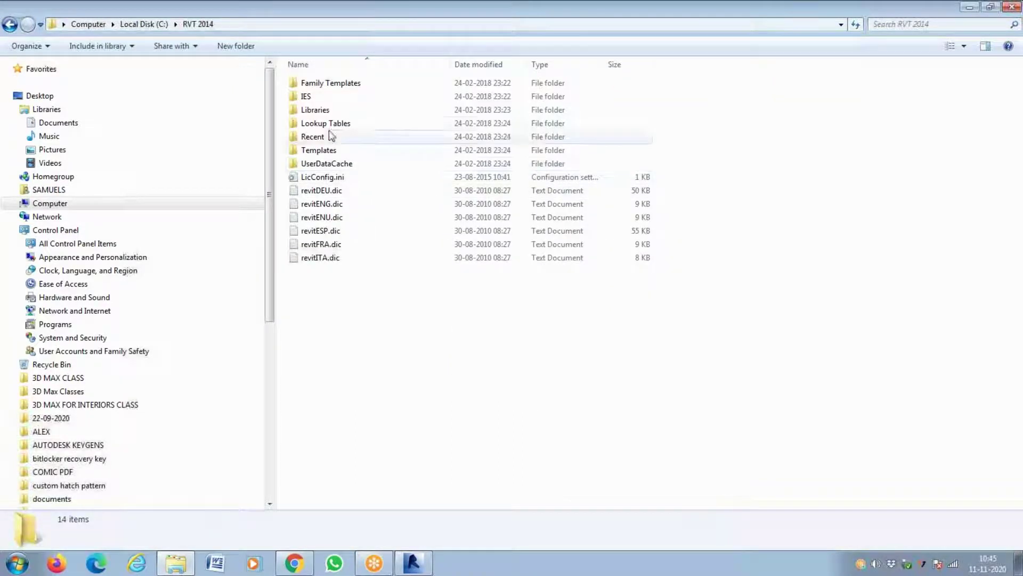
- Try to move the downloaded Curtain_Wall_Window_-_Horizontal_Slider_10470.rfa file into the Windows folder under Libraries > US Metric
double_click(318, 109)
click(315, 97)
double_click(314, 98)
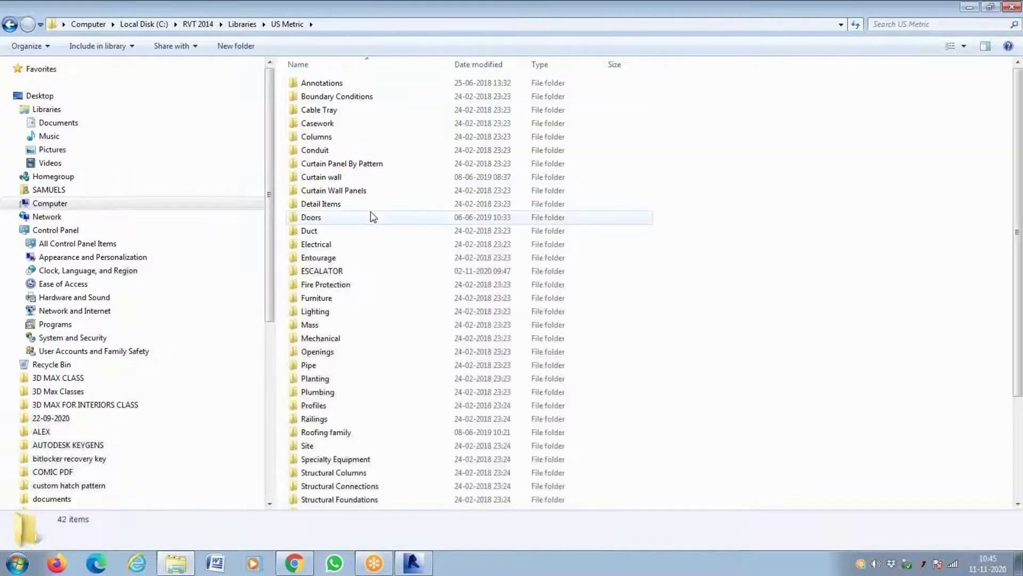
scroll(351, 351, down, 3)
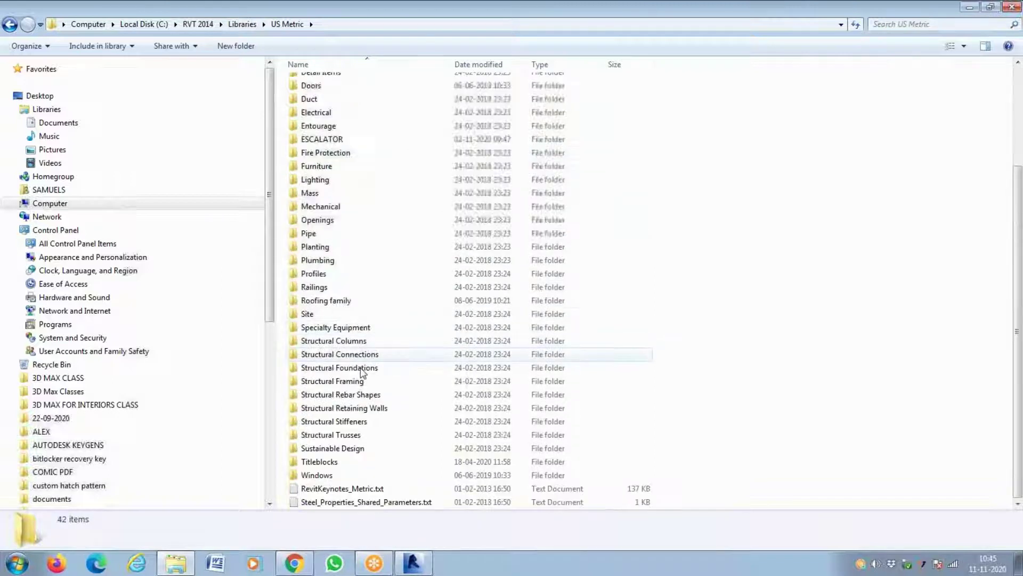
double_click(316, 475)
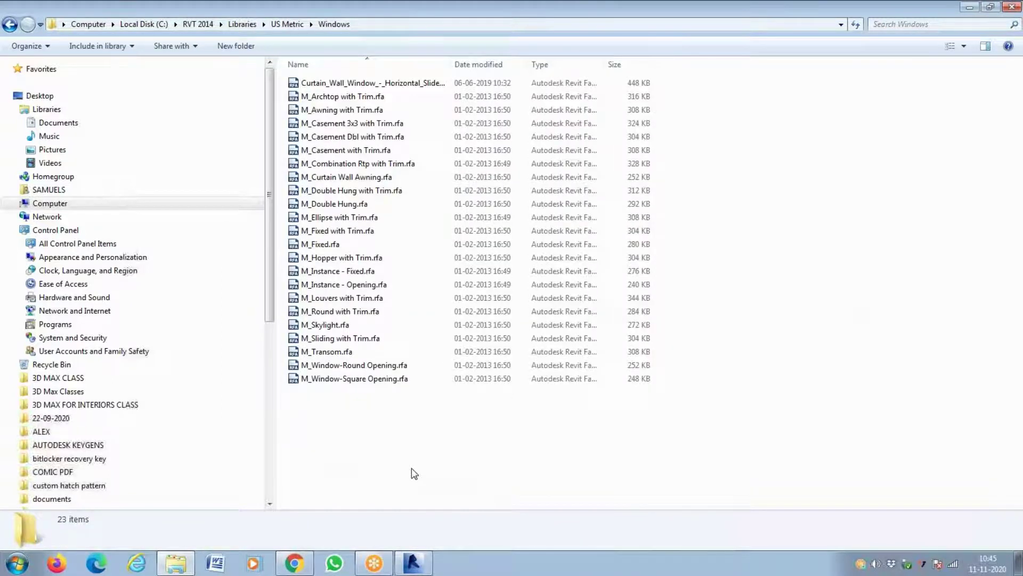
key(ctrl+v)
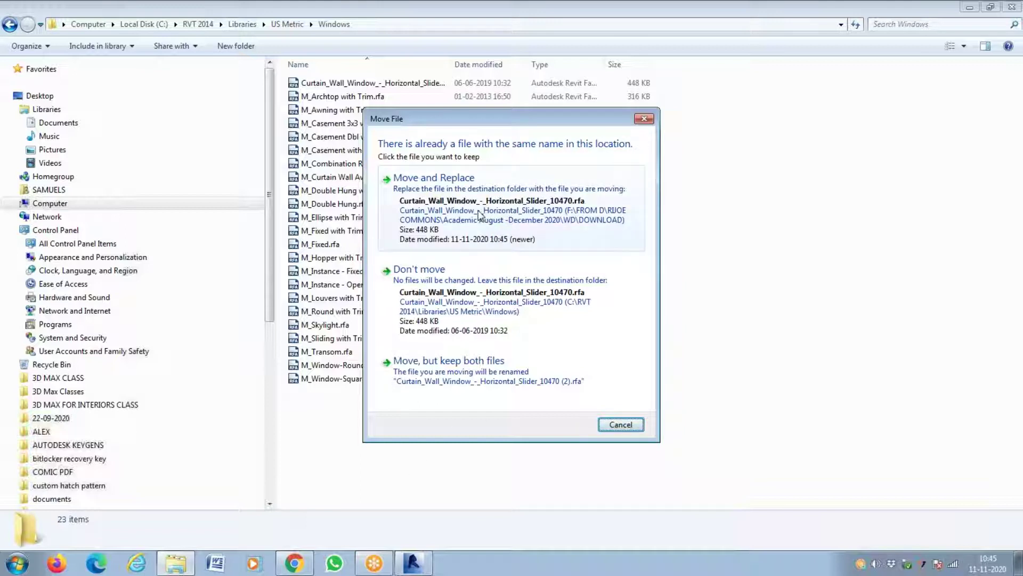
click(642, 427)
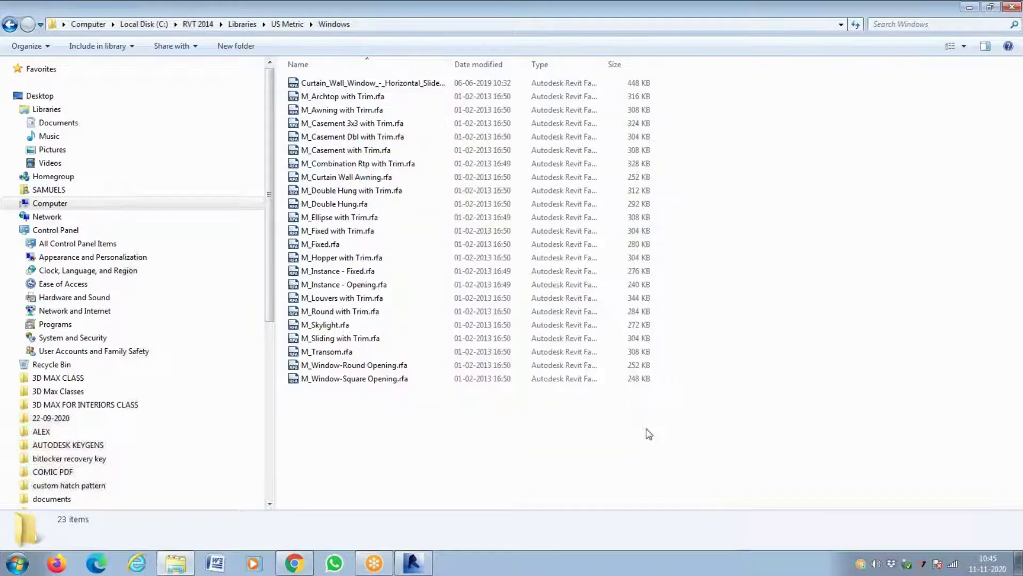
- Switch back to Revit and place a horizontal curtain grid line at the midpoint of the lower panels, 1050 mm above the wall's base
click(426, 566)
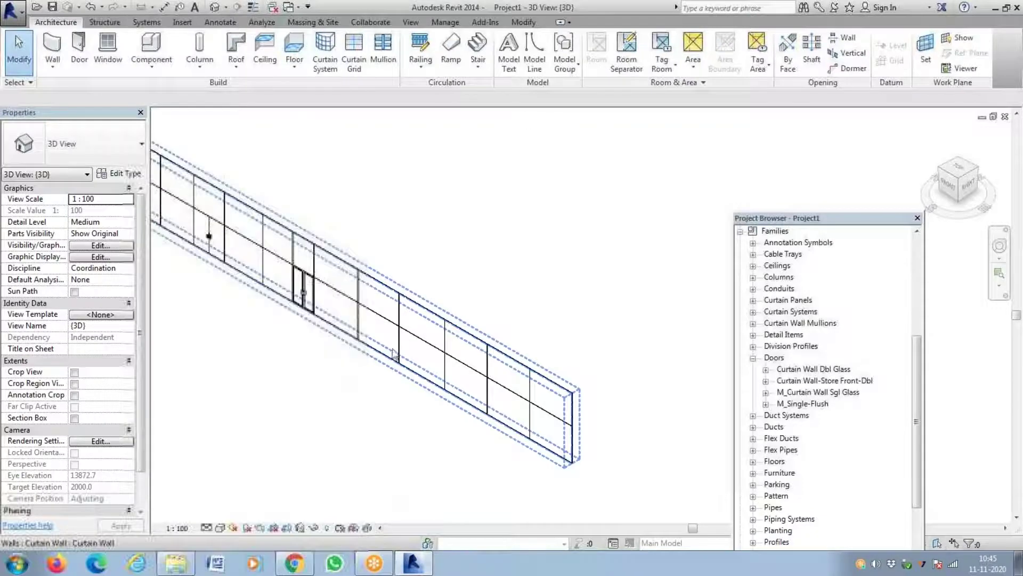
scroll(347, 286, up, 3)
scroll(201, 236, up, 2)
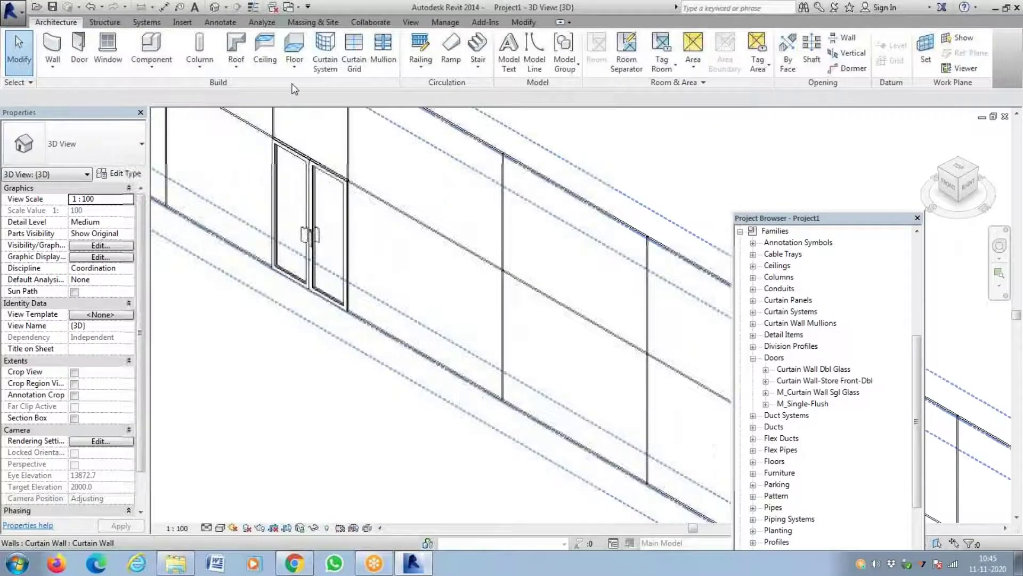
click(353, 53)
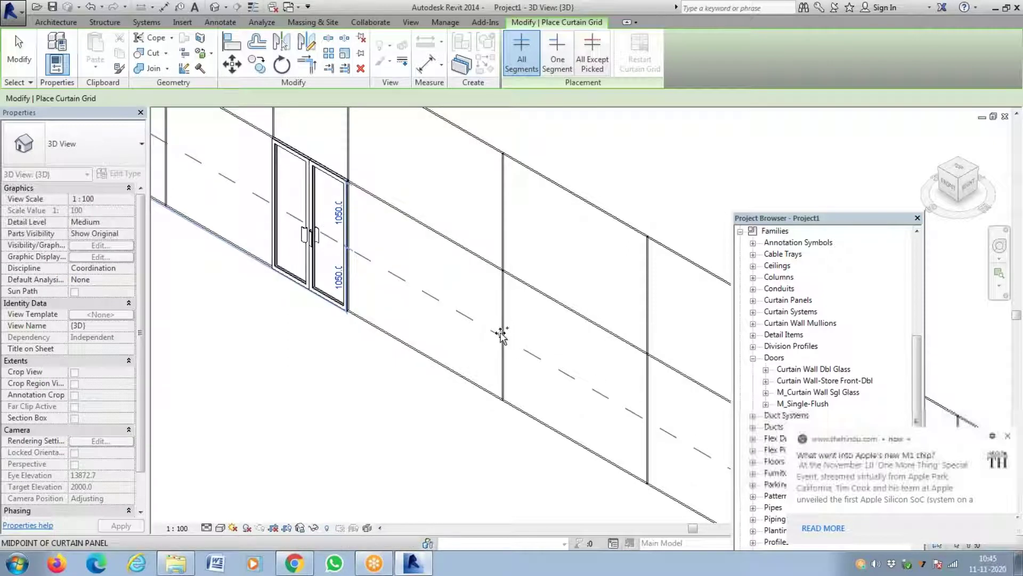
key(Escape)
key(Return)
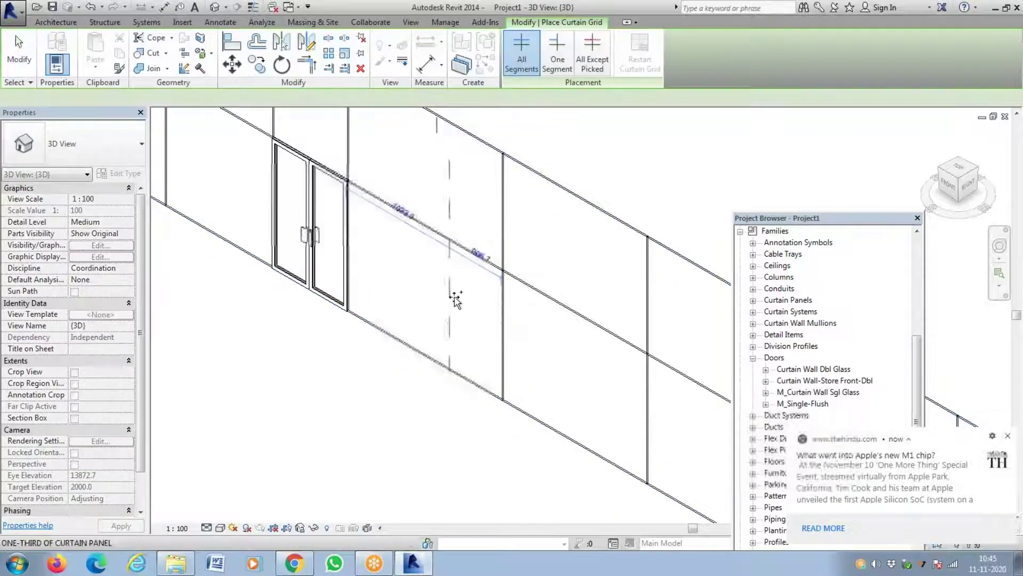
click(479, 337)
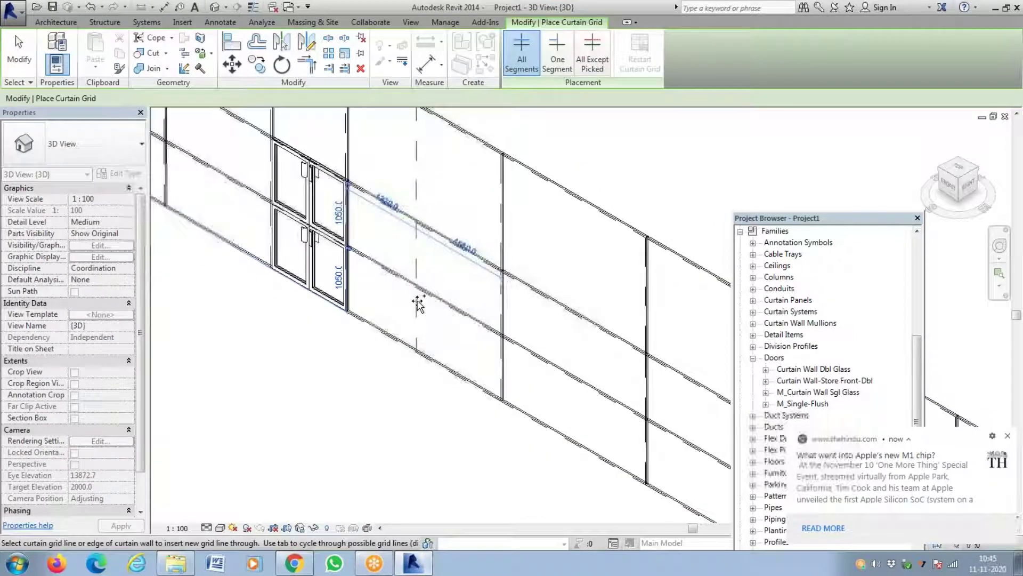
- Place two vertical curtain grid lines 1220 mm apart in the bay just right of the store front double door
click(383, 280)
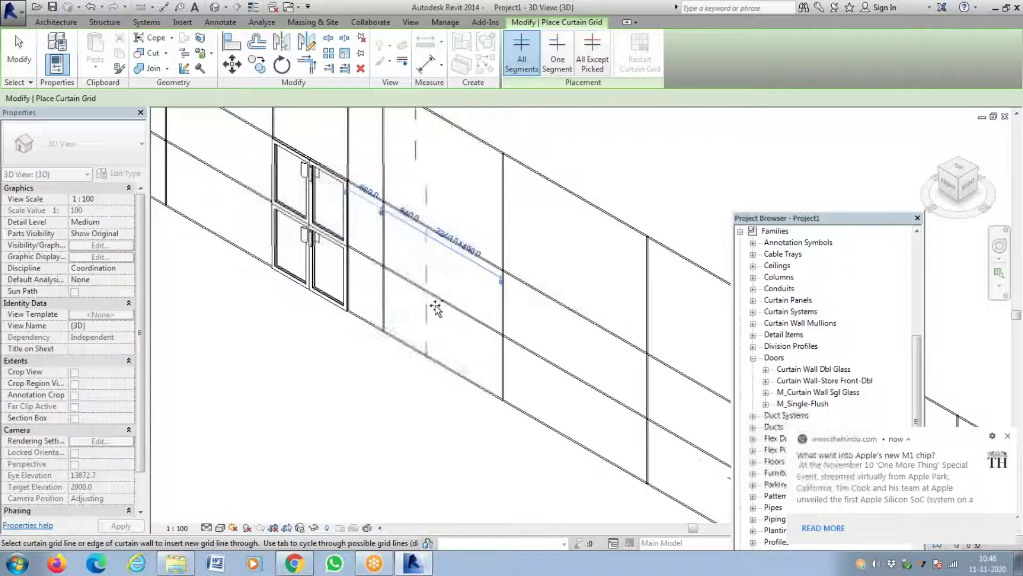
click(448, 306)
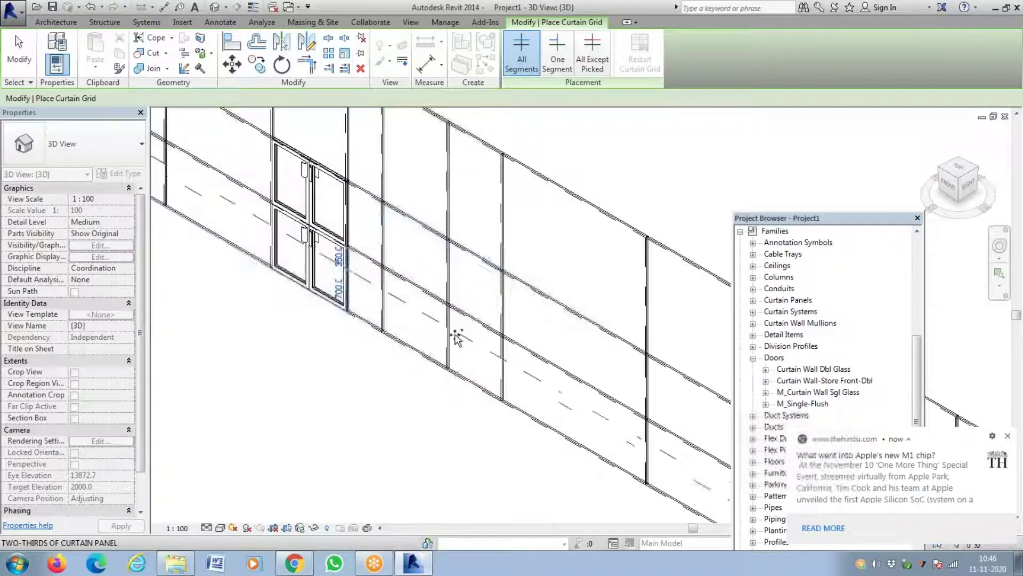
key(Escape)
- Change the 1220 x 1050 mm glazed panel between the two new vertical grid lines to the Curtain Wall Dbl Glass type
click(418, 242)
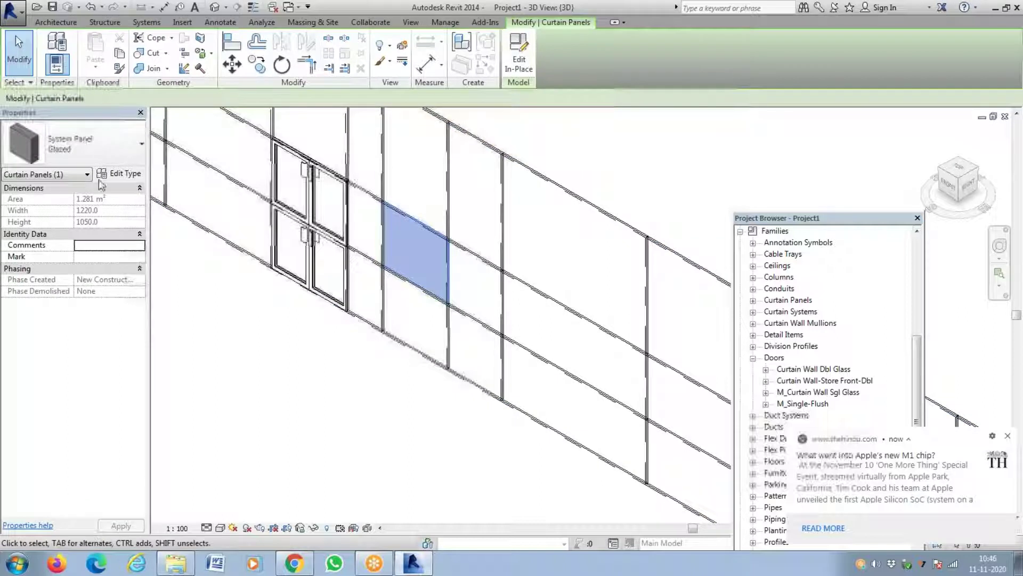
click(103, 156)
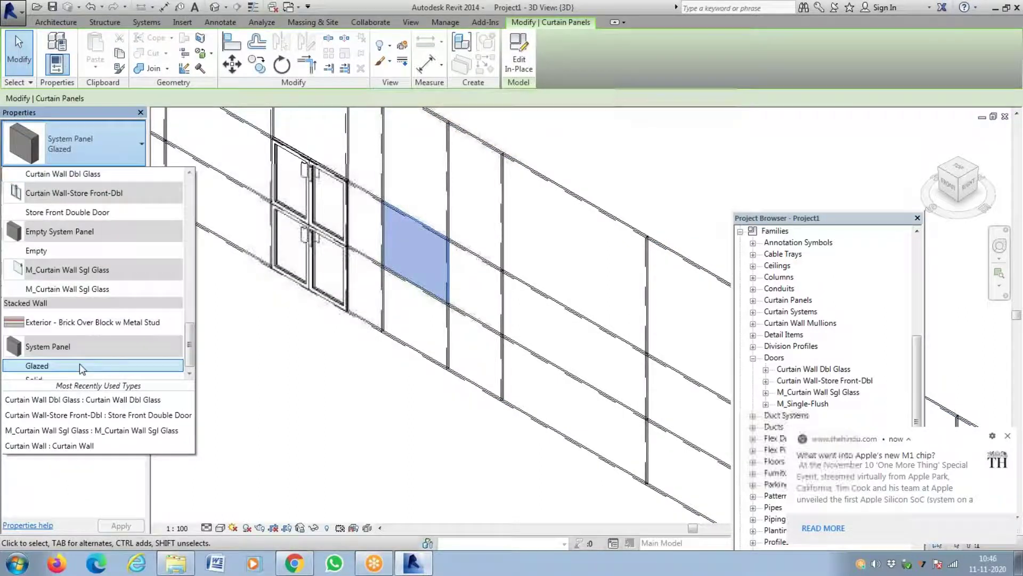
drag(190, 347, 192, 319)
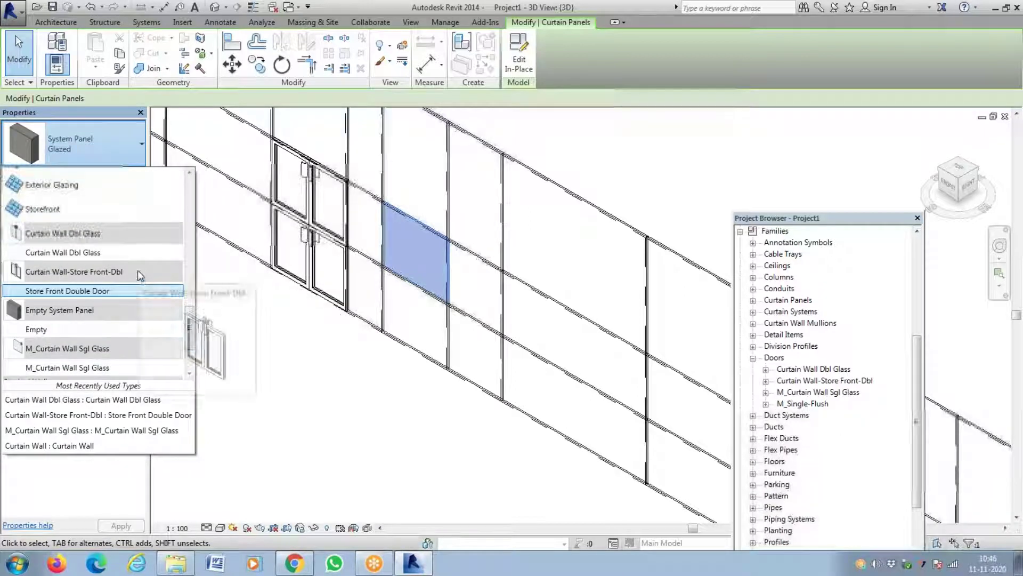
mouse_move(101, 273)
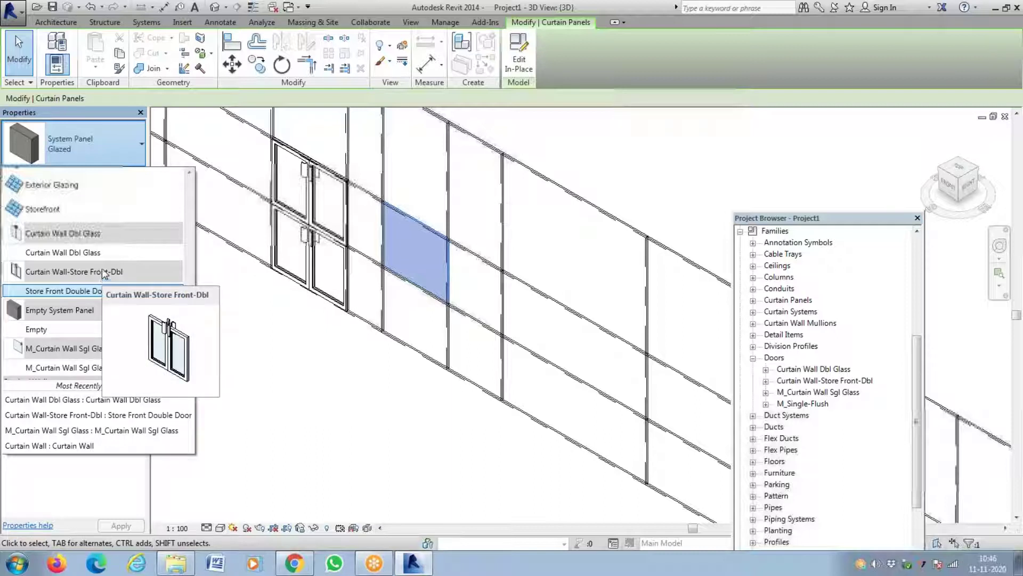
mouse_move(105, 239)
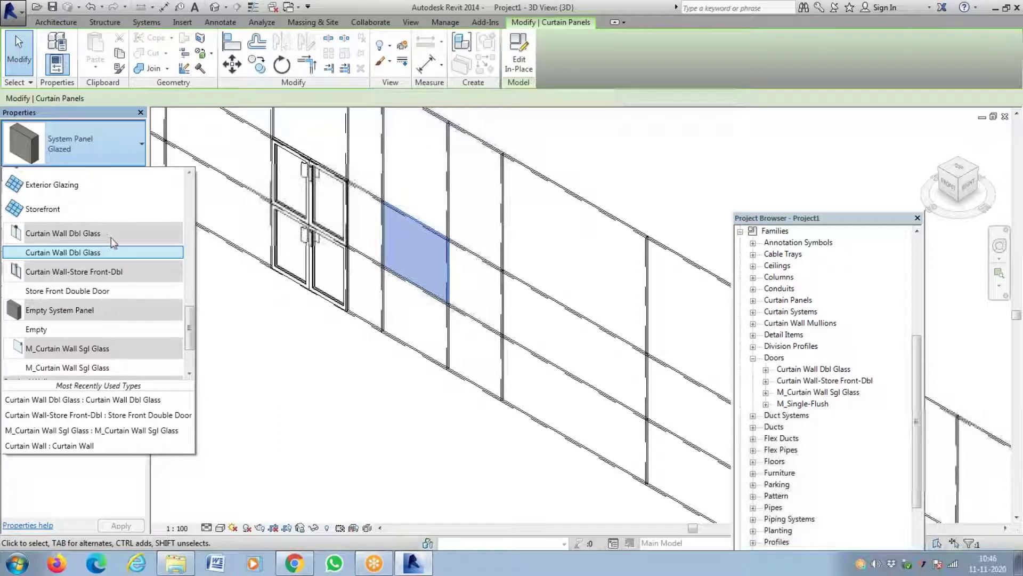
click(112, 253)
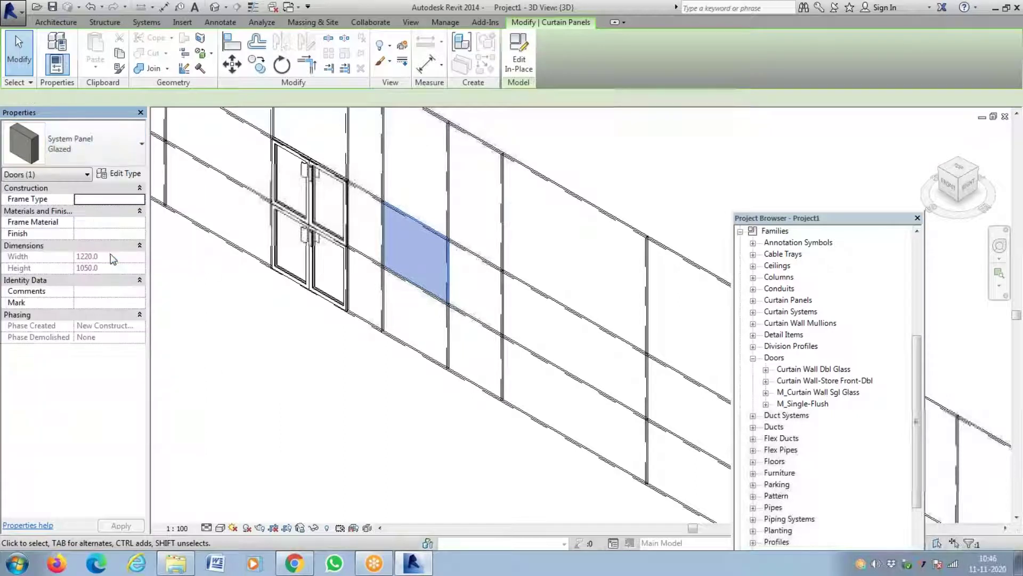
click(328, 393)
- Add two vertical curtain grid lines 1200 mm apart in the next wide bay, the first 600 mm from its left edge
shift+middle_drag(328, 393, 436, 297)
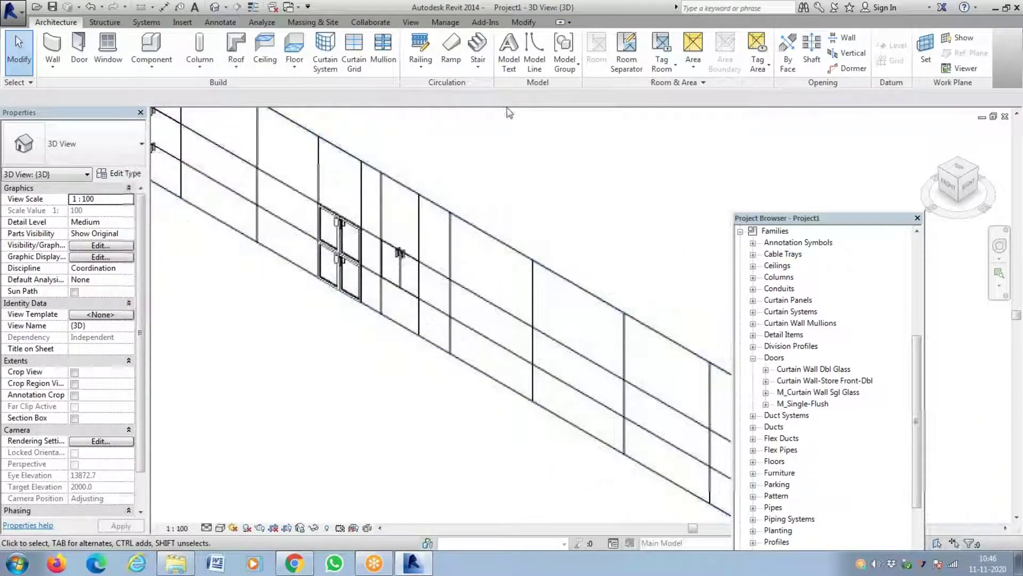
click(354, 54)
scroll(469, 322, up, 2)
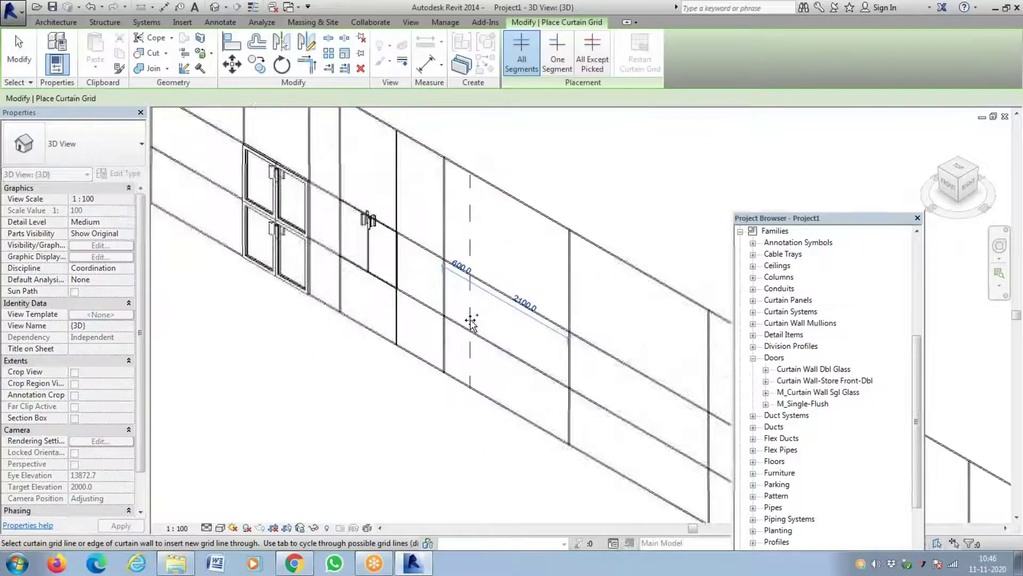
click(527, 351)
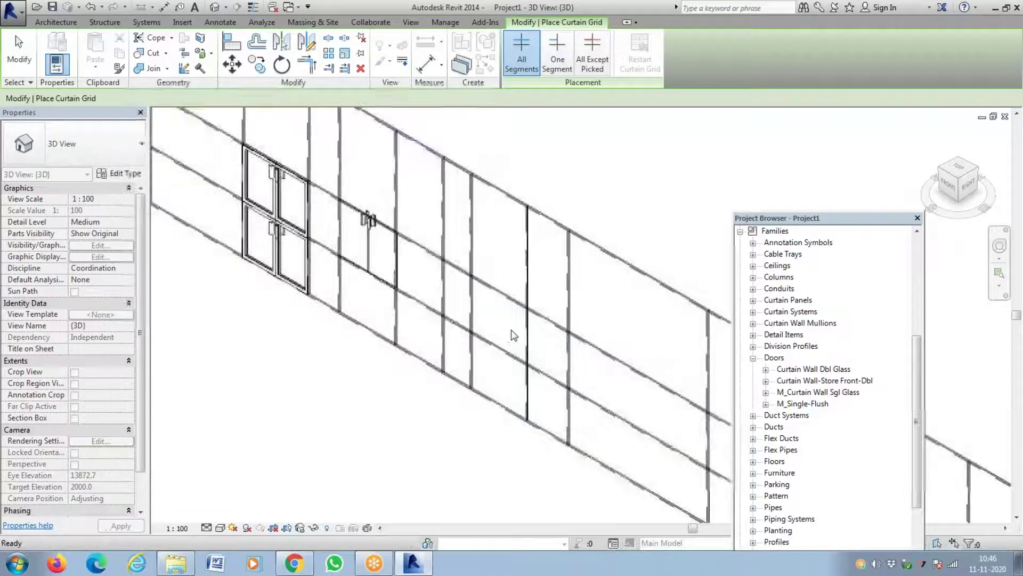
key(Escape)
click(513, 333)
key(Escape)
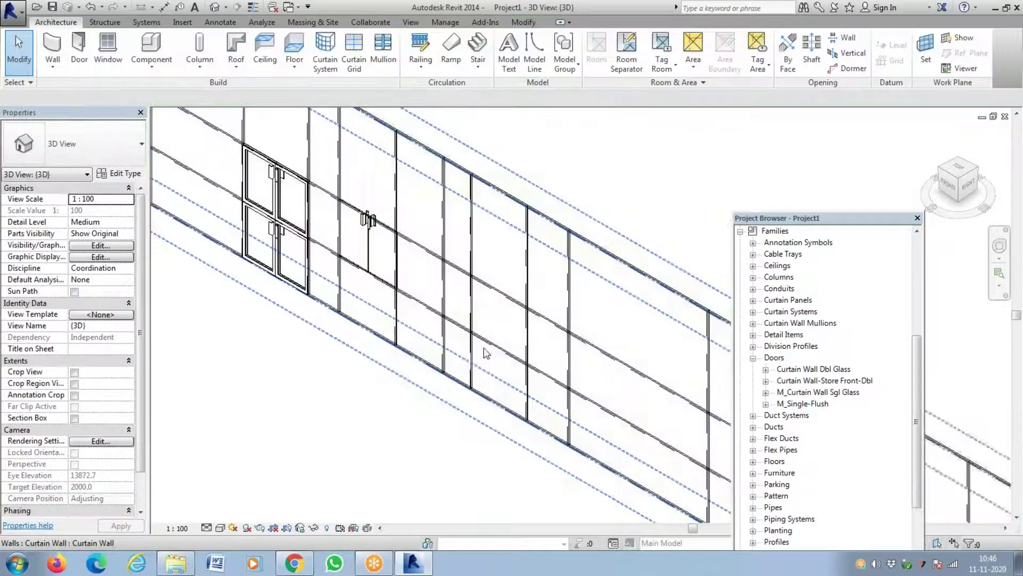
- Try changing the 1200 x 1050 mm glazed panel between the newest grid lines to the M_Curtain Wall Sgl Glass type
click(501, 317)
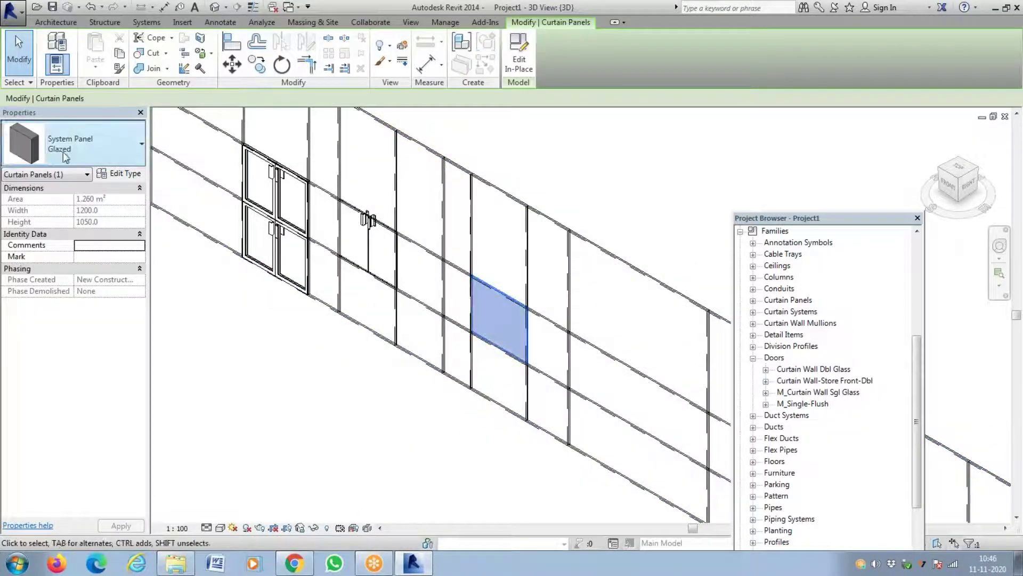
click(82, 157)
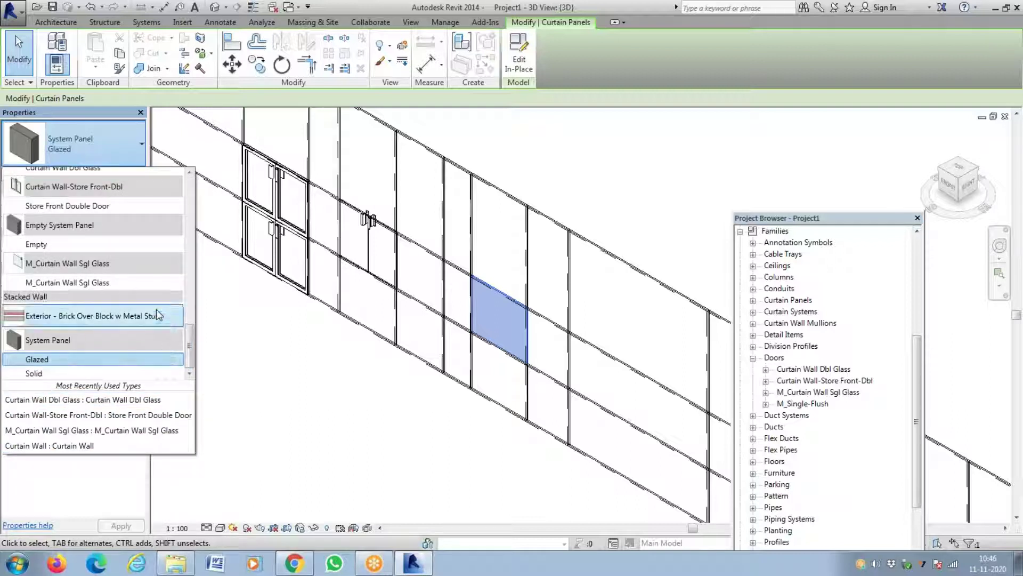
drag(194, 349, 203, 372)
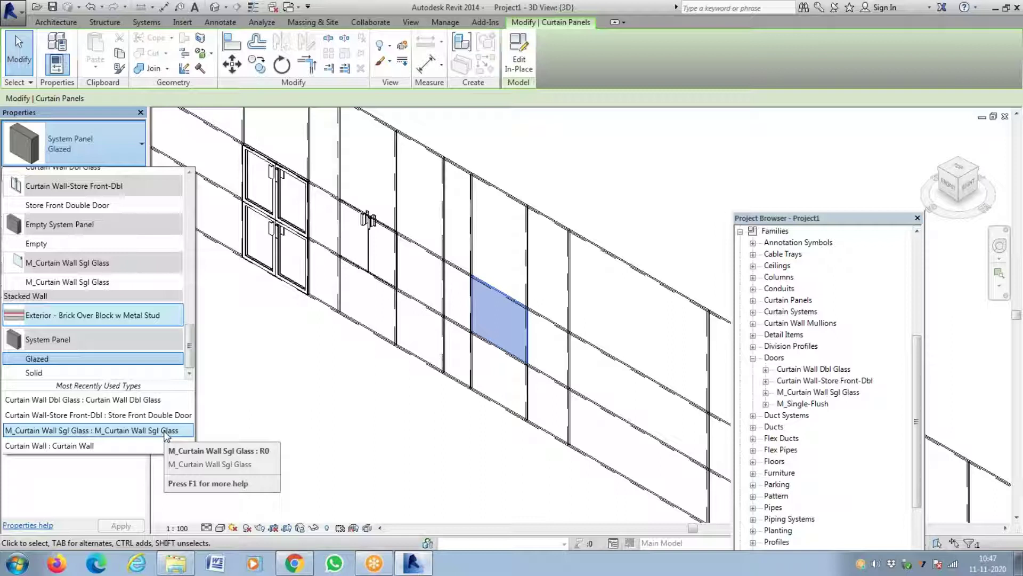
click(165, 431)
key(Escape)
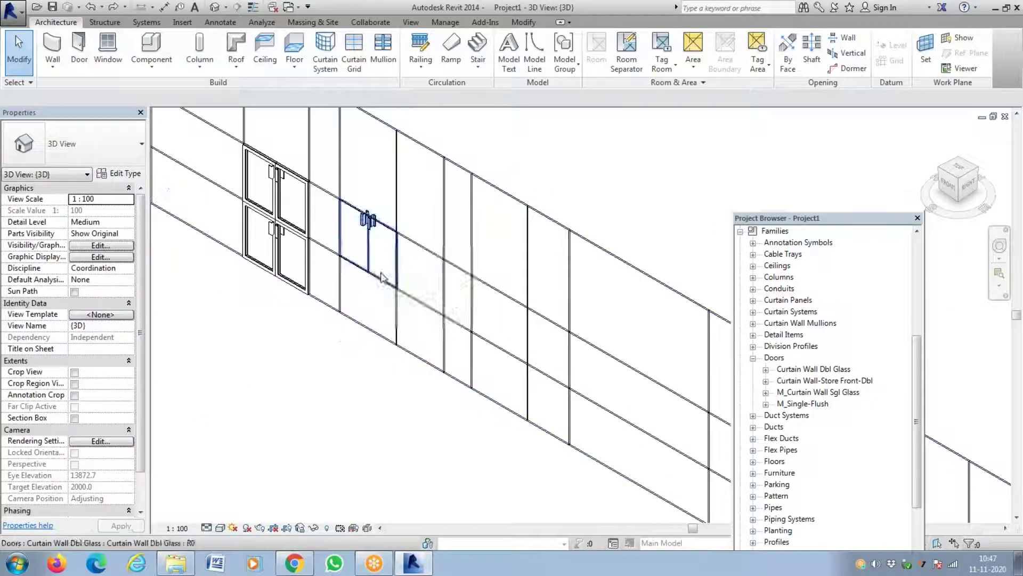
- Look through the available types for the 1200 x 1050 mm glazed panel, searching for a curtain wall window
click(500, 318)
click(123, 156)
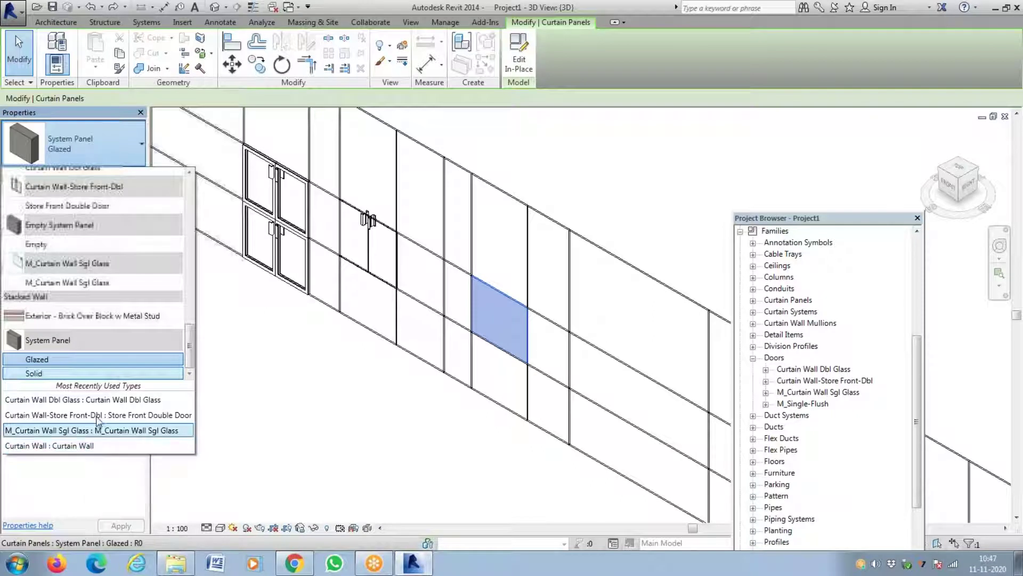
scroll(170, 296, up, 3)
scroll(169, 297, up, 5)
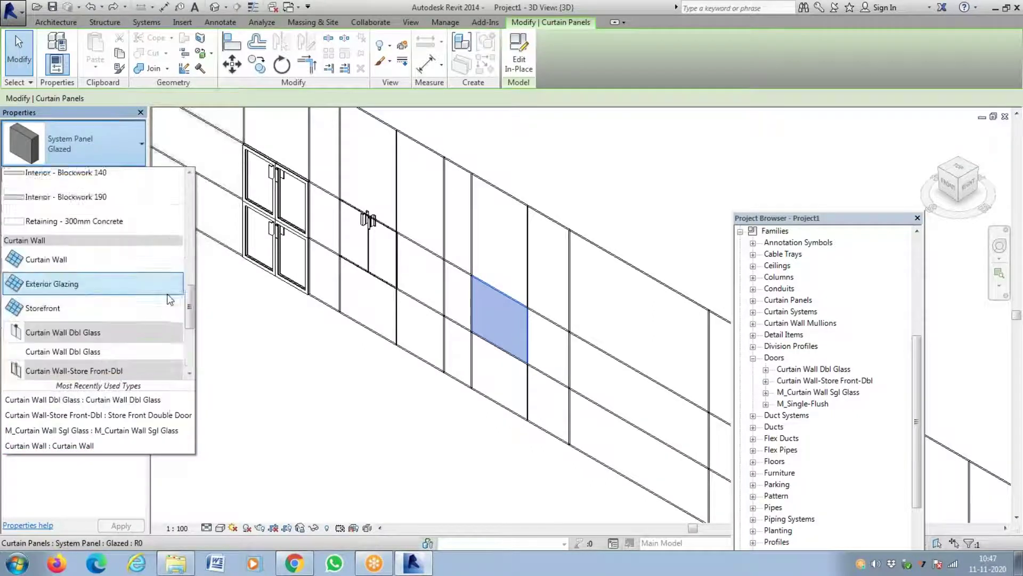
scroll(169, 298, up, 3)
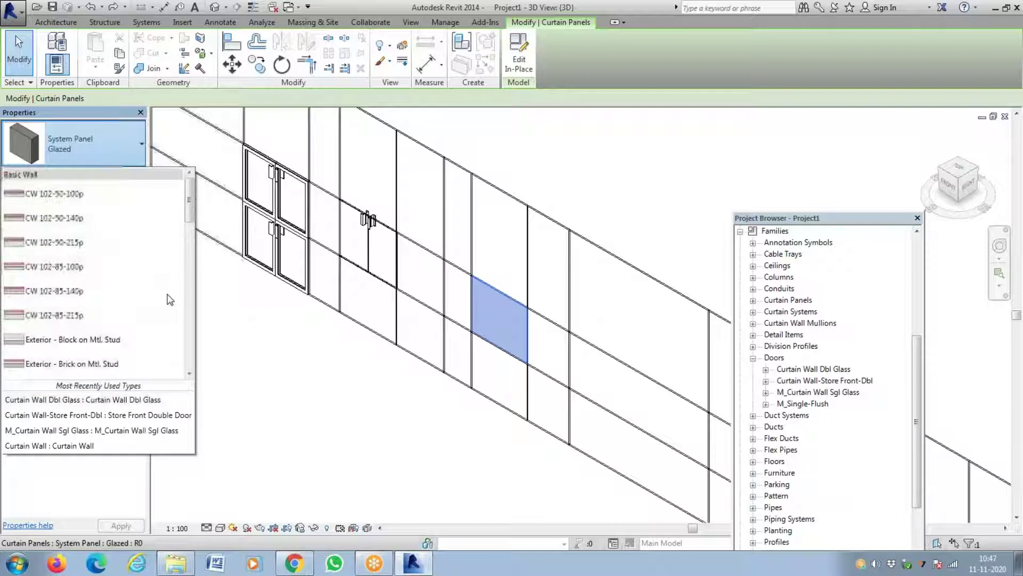
key(Escape)
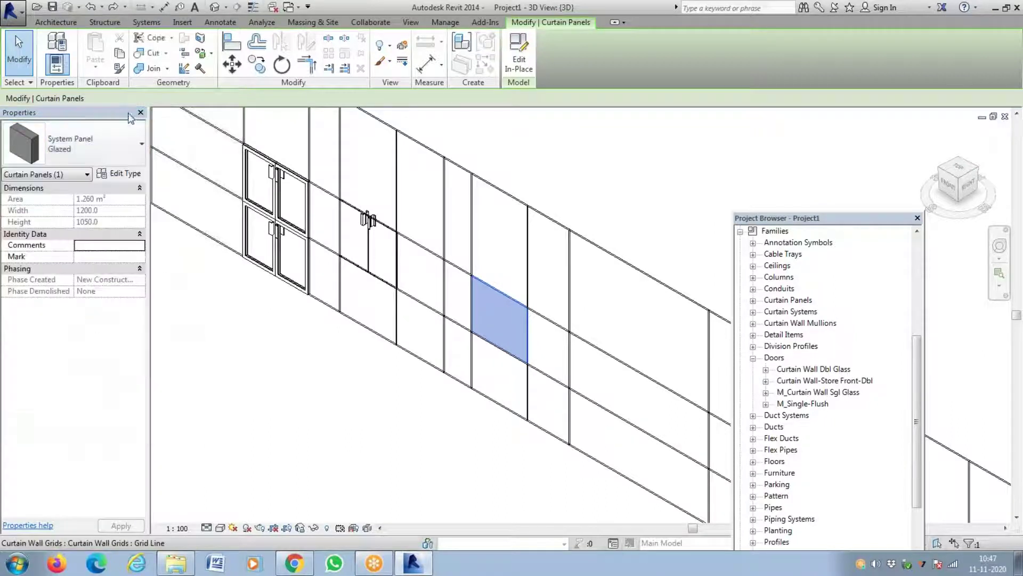
key(Escape)
click(108, 53)
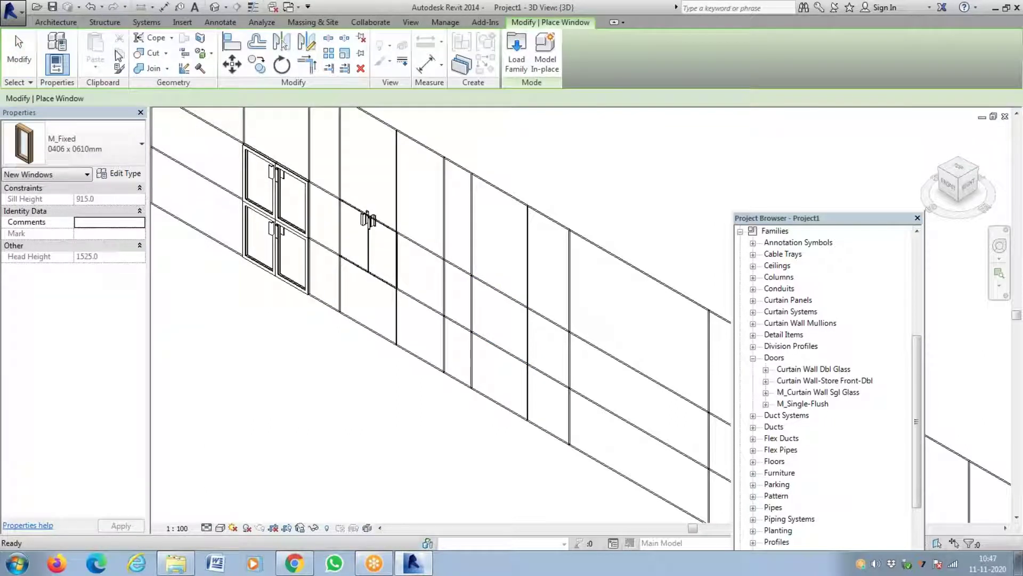
click(128, 143)
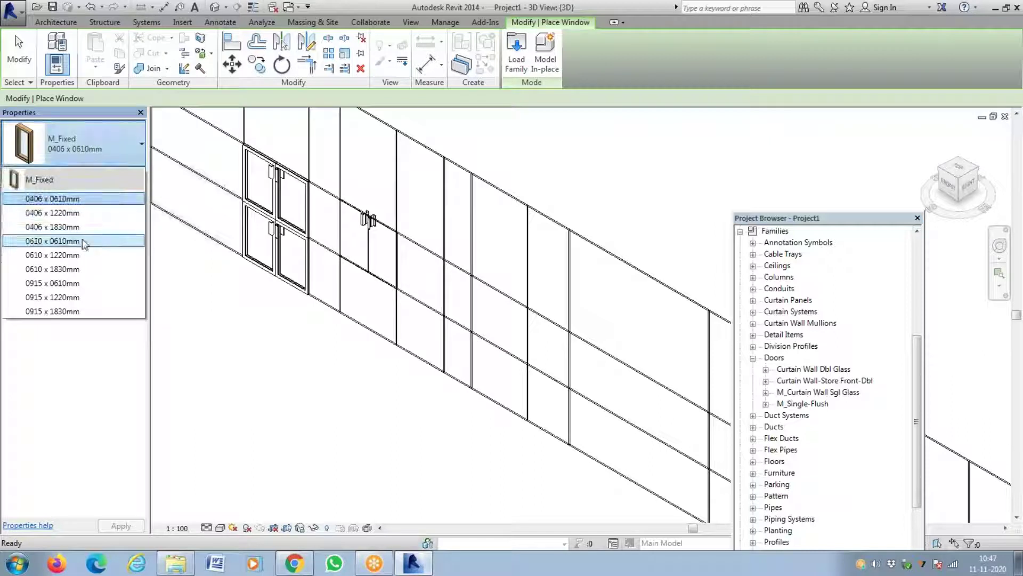
click(52, 297)
key(Escape)
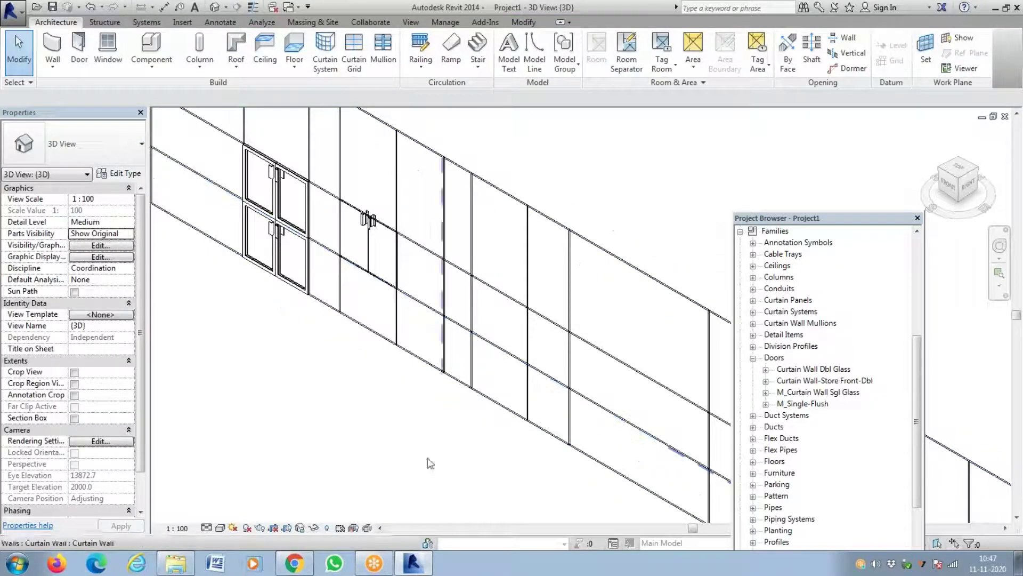
- Switch to Chrome, show the downloaded curtain wall window family in its folder, and copy Curtain_Wall_Window_-_Horizontal_Slider_10470.rfa
click(294, 563)
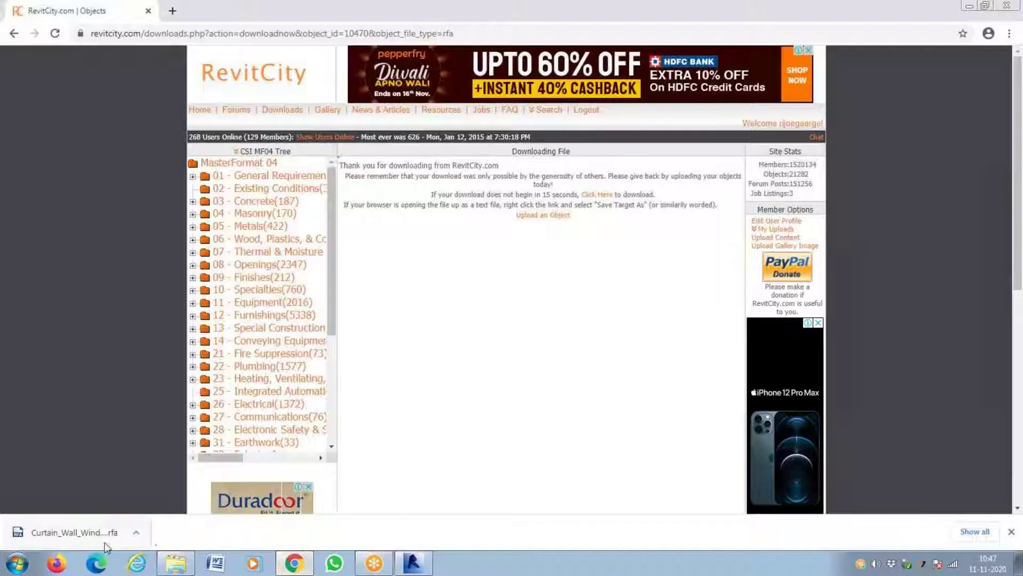
click(137, 533)
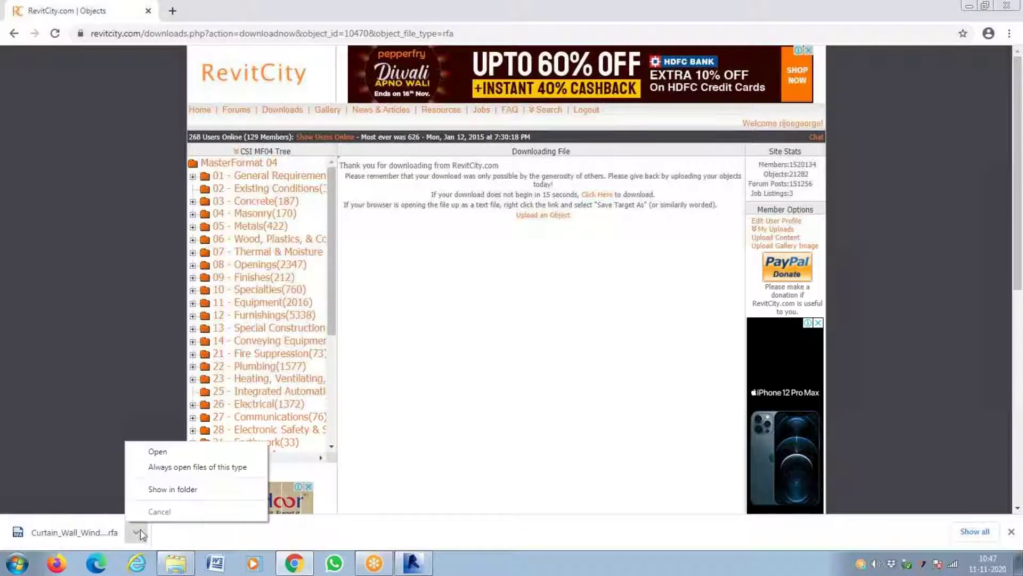
click(163, 487)
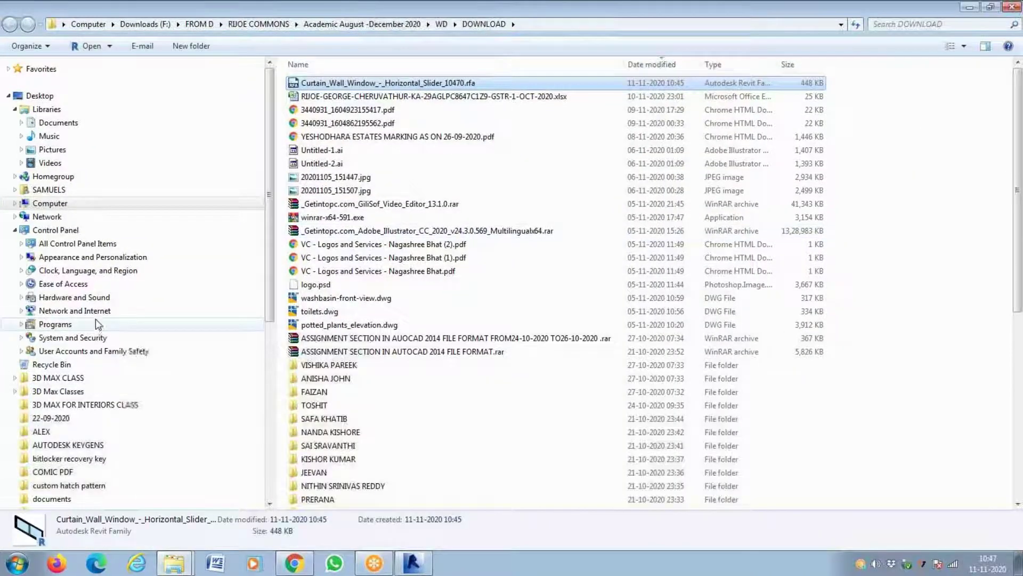
right_click(338, 84)
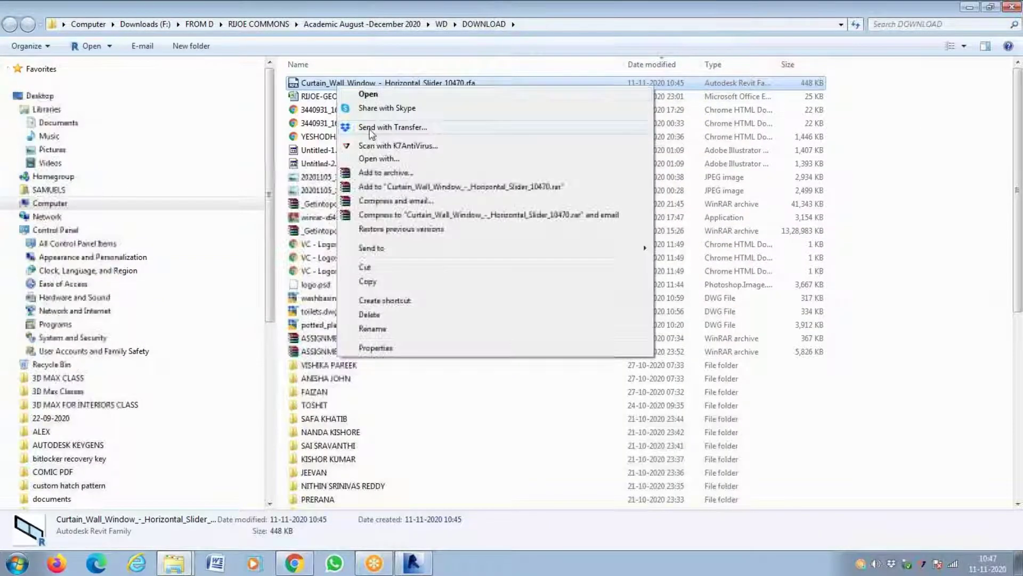
click(367, 282)
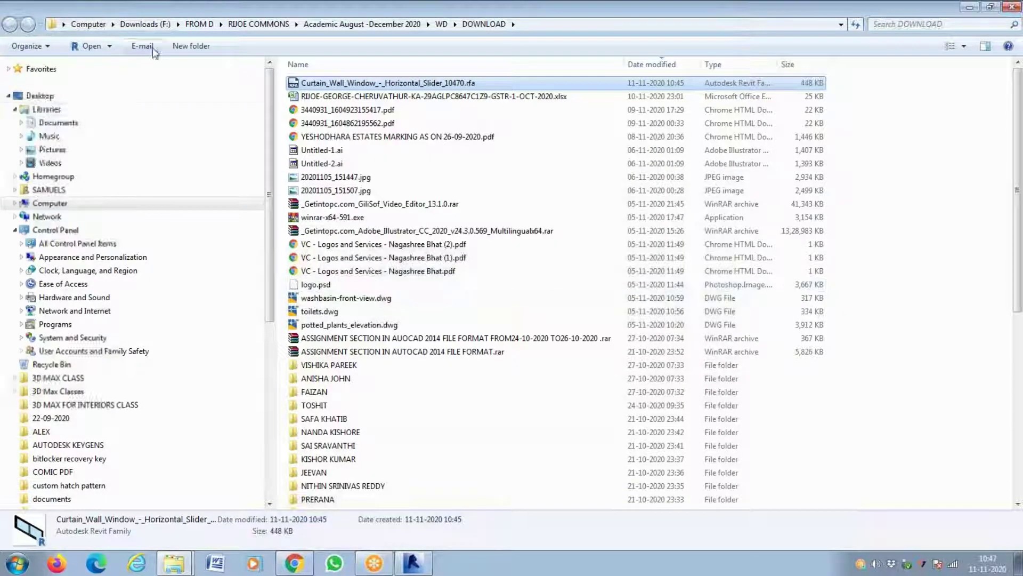
click(88, 26)
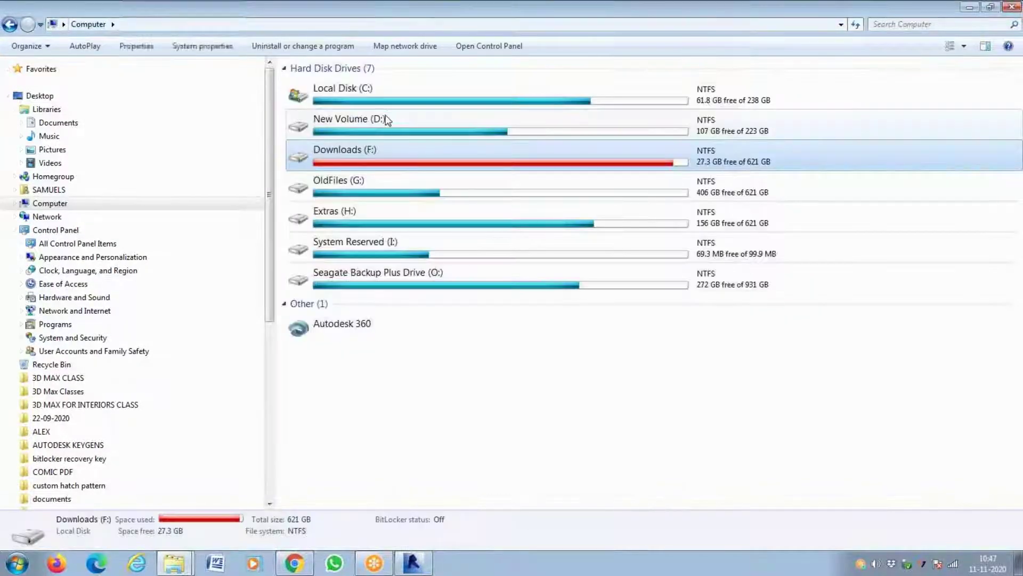
double_click(387, 121)
click(320, 111)
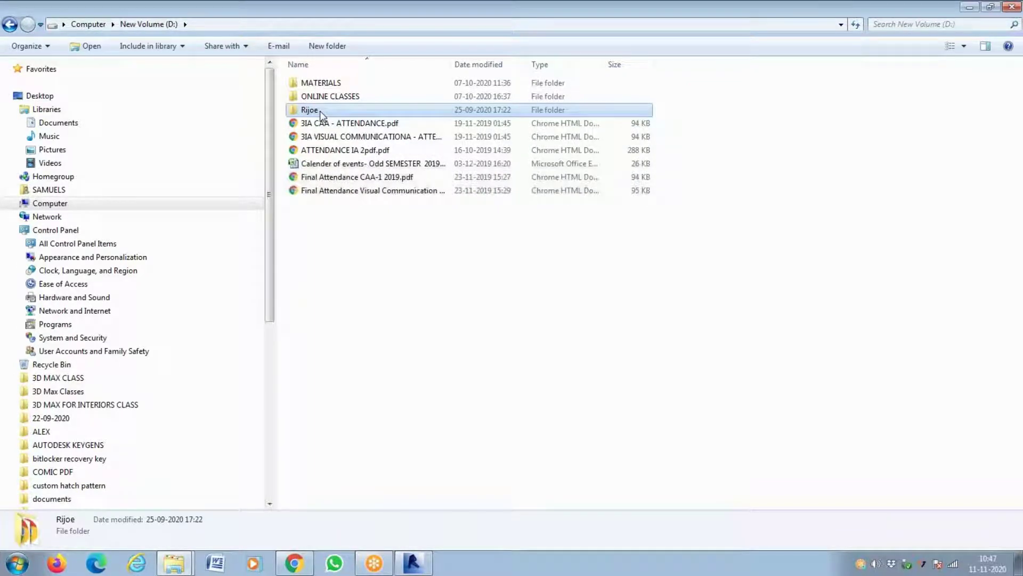
- Browse to the Windows family folder in C:\RVT 2014\Libraries\US Metric and check its family files
click(98, 24)
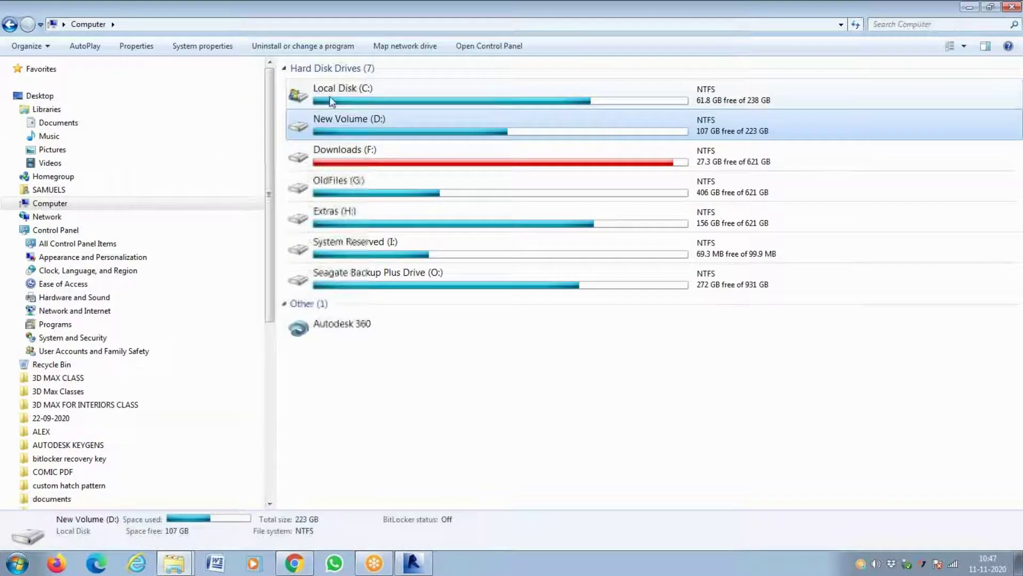
double_click(329, 96)
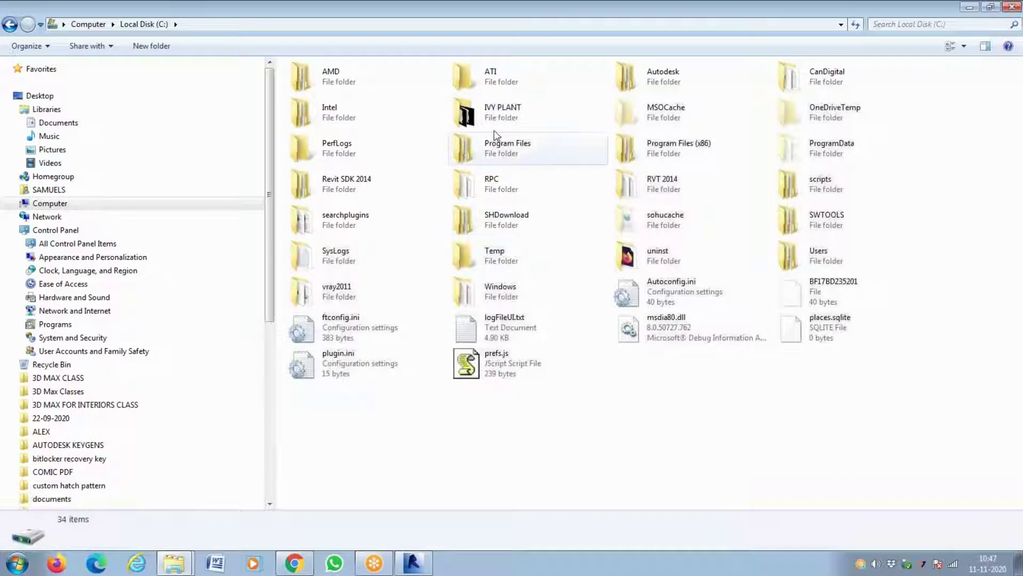
click(498, 117)
click(347, 184)
click(364, 187)
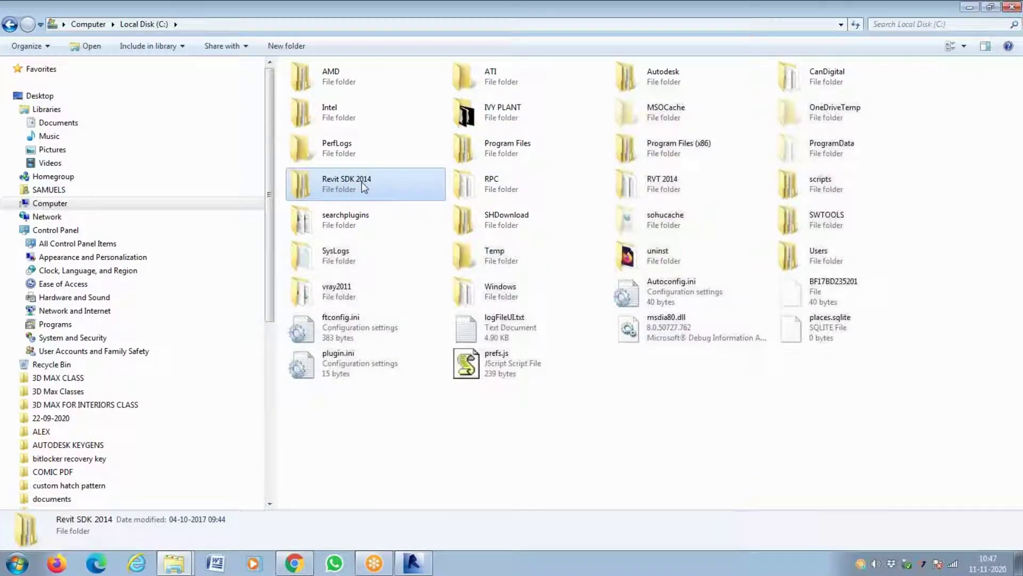
double_click(659, 197)
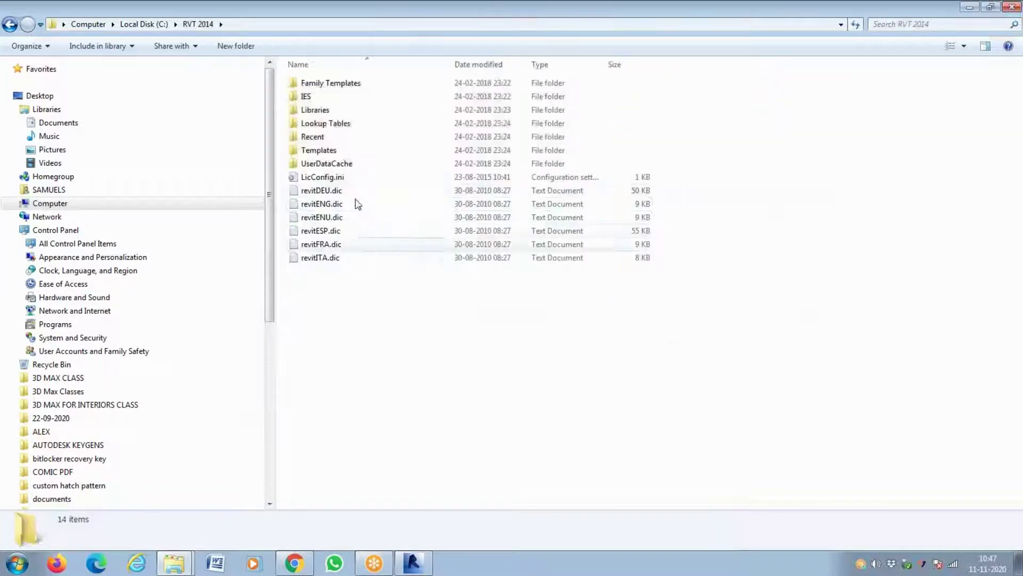
click(332, 110)
double_click(332, 110)
double_click(328, 99)
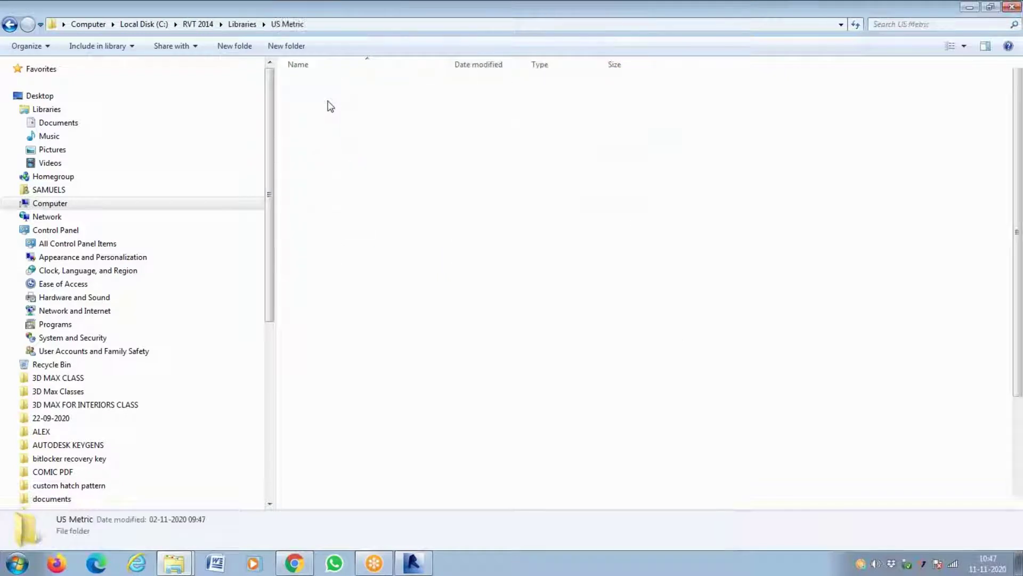
double_click(320, 475)
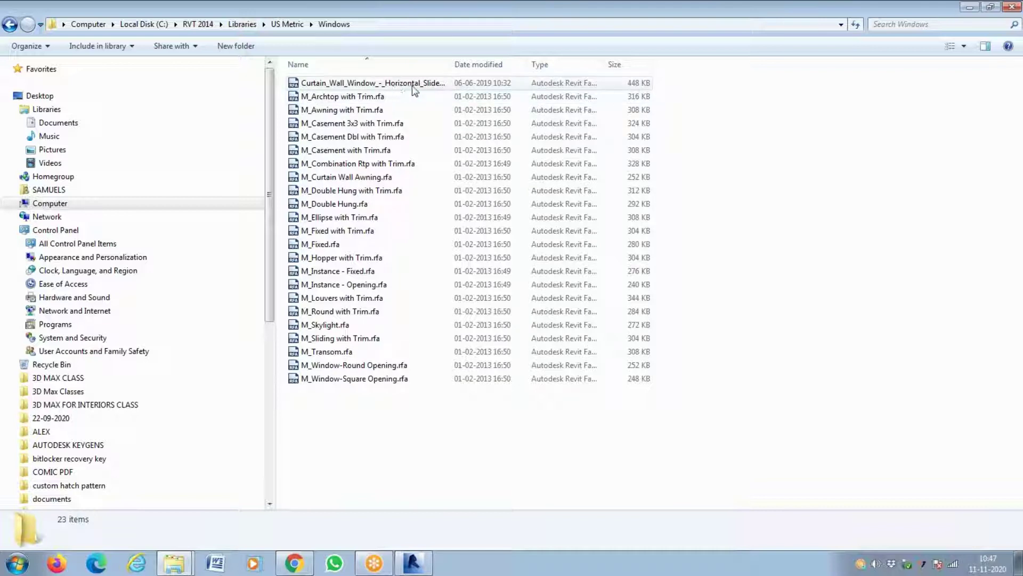
- Switch back to Revit and load the Curtain_Wall_Window_-_Horizontal_Slider_10470 family from C:\RVT 2014\Libraries\US Metric\Windows
key(alt+Tab)
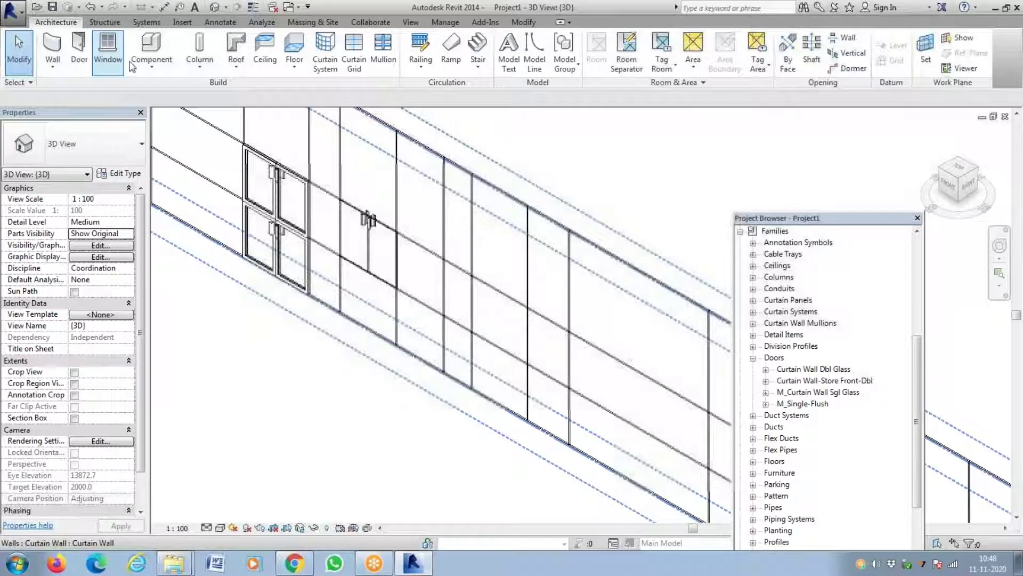
click(188, 22)
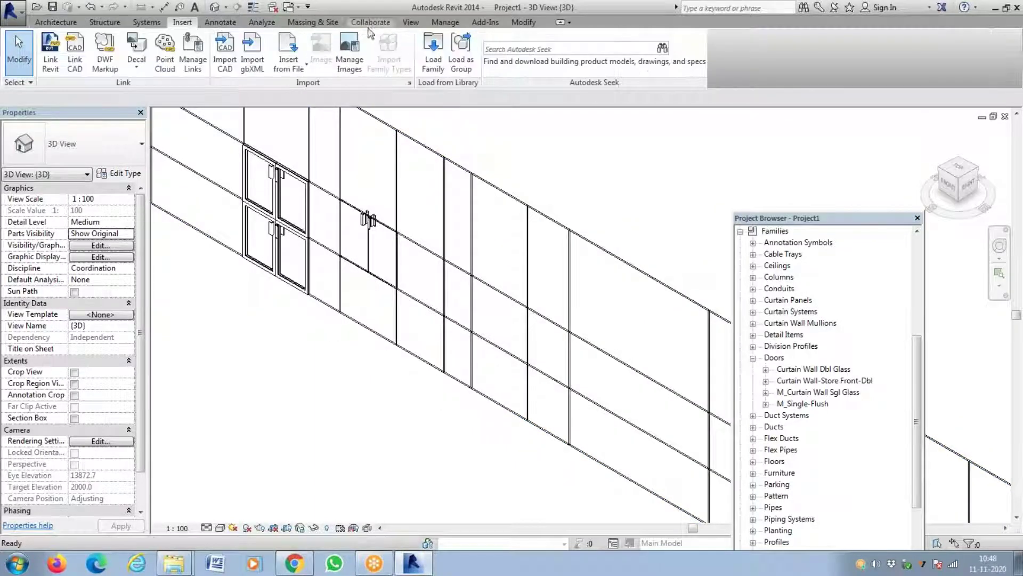
click(433, 50)
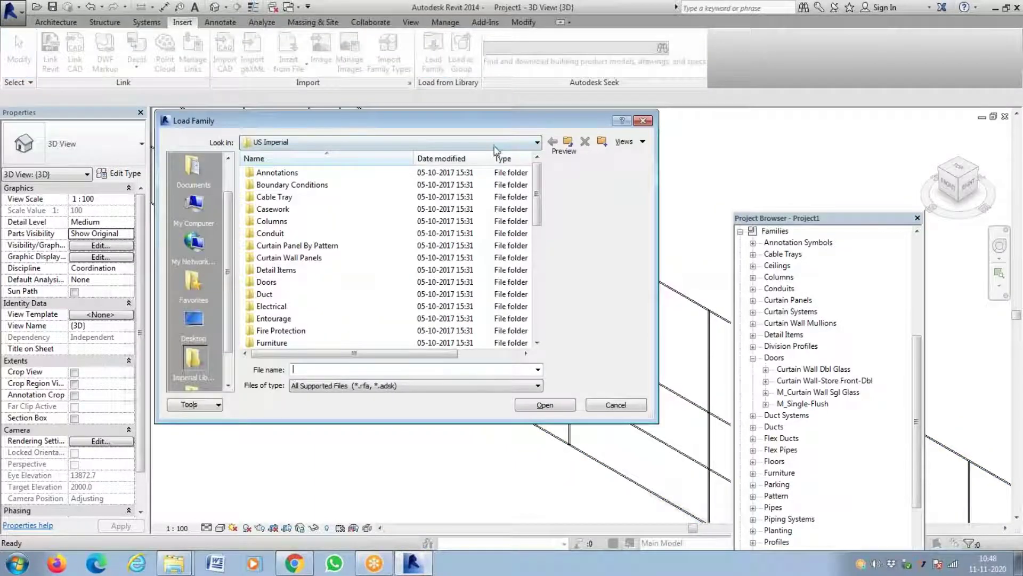
click(497, 143)
scroll(421, 214, up, 3)
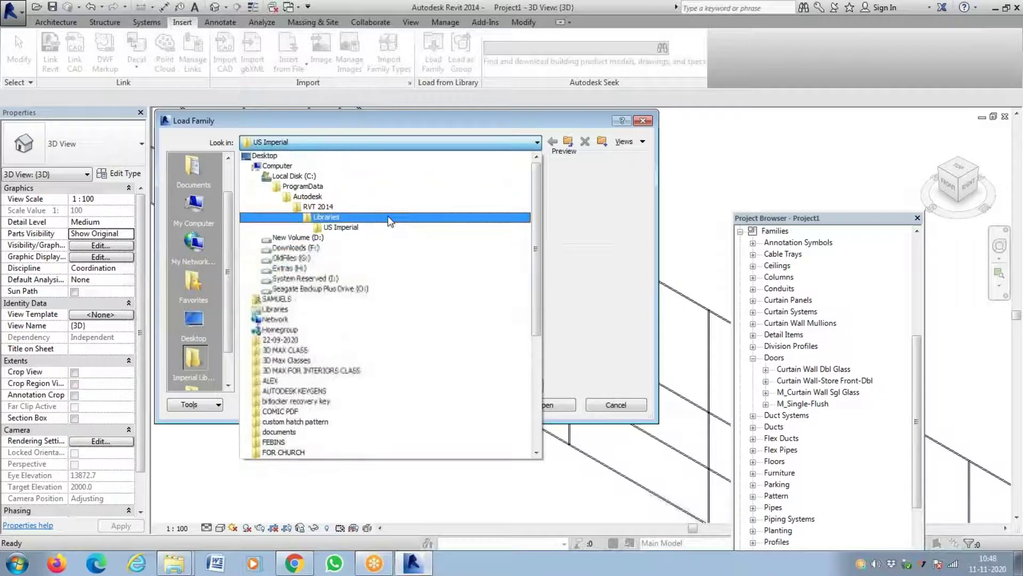
click(297, 176)
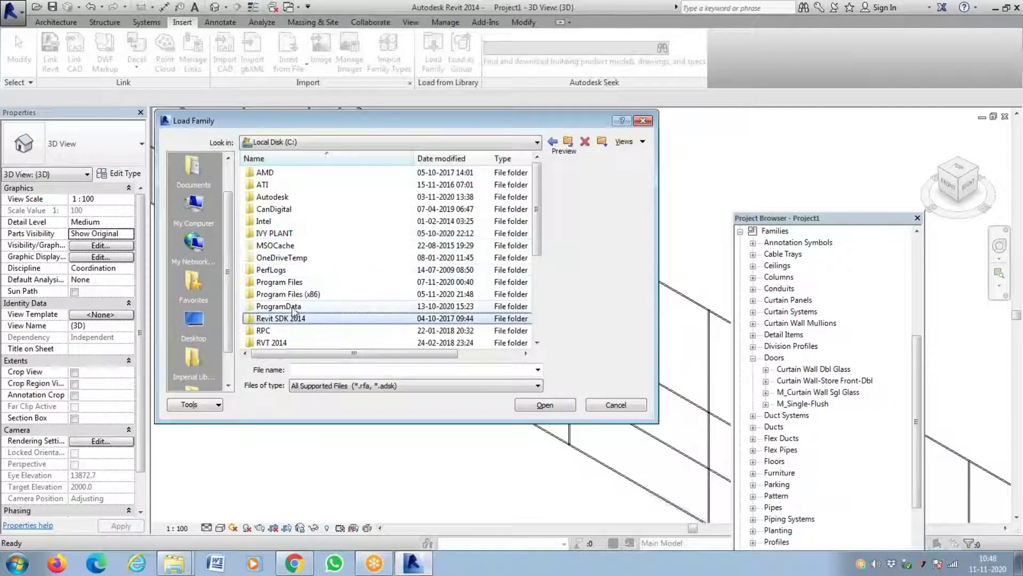
double_click(281, 342)
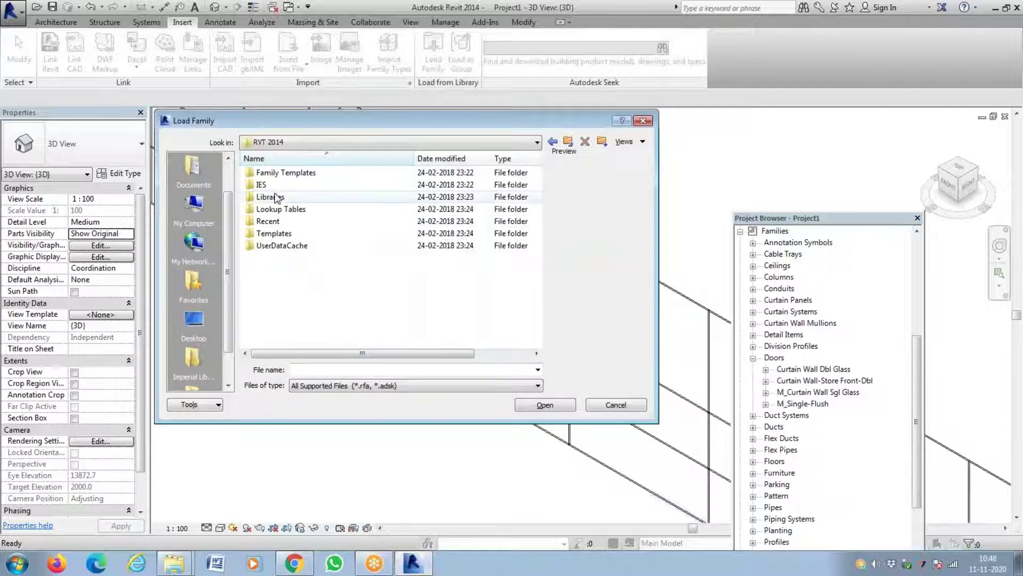
double_click(272, 198)
double_click(274, 187)
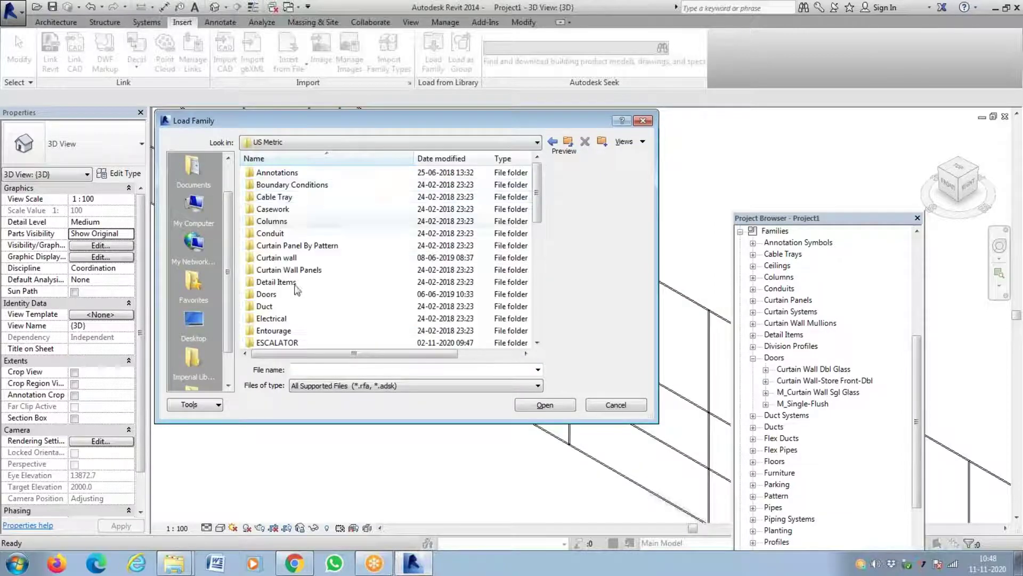
scroll(277, 214, down, 6)
double_click(280, 335)
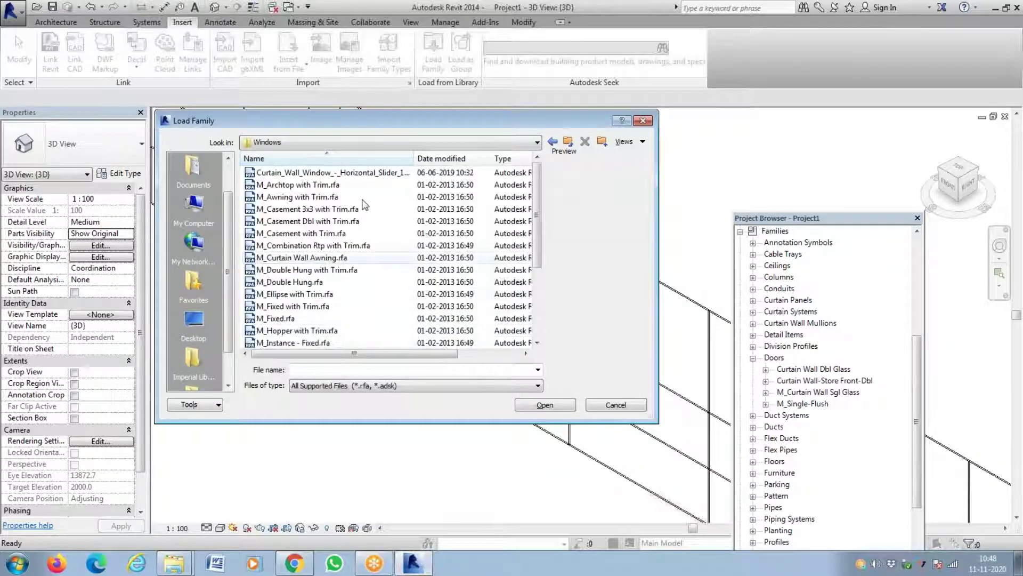
click(320, 172)
click(545, 405)
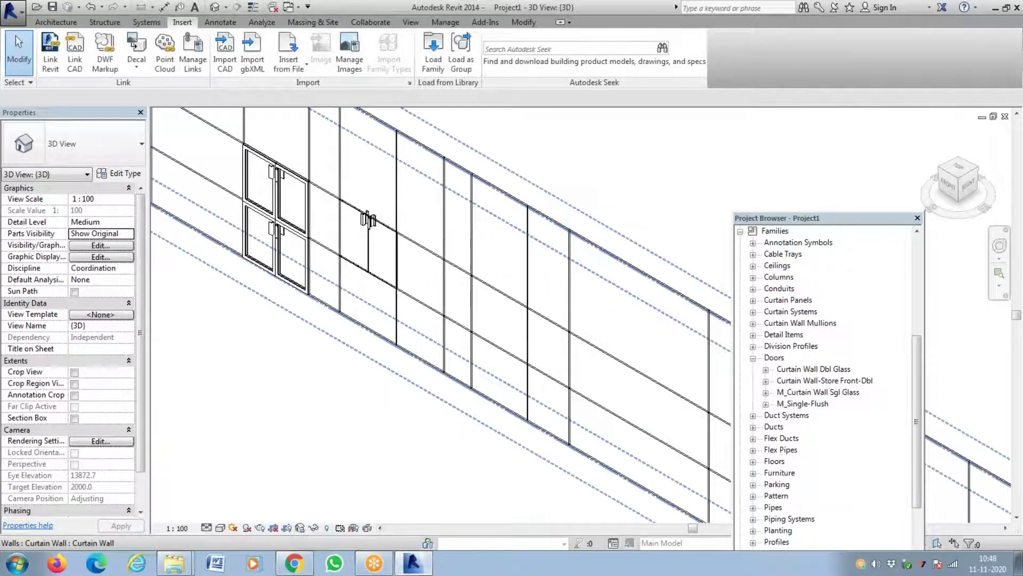
- Change the 1200 x 1050 mm glazed panel between the newest grid lines to the Curtain_Wall_Window_-_Horizontal_Slider_10470 type
scroll(474, 326, up, 1)
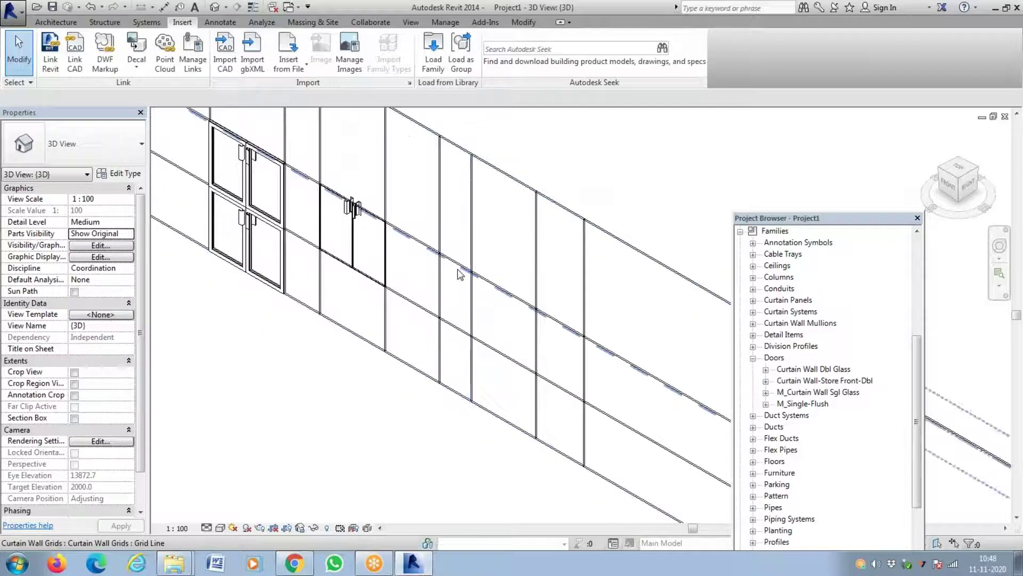
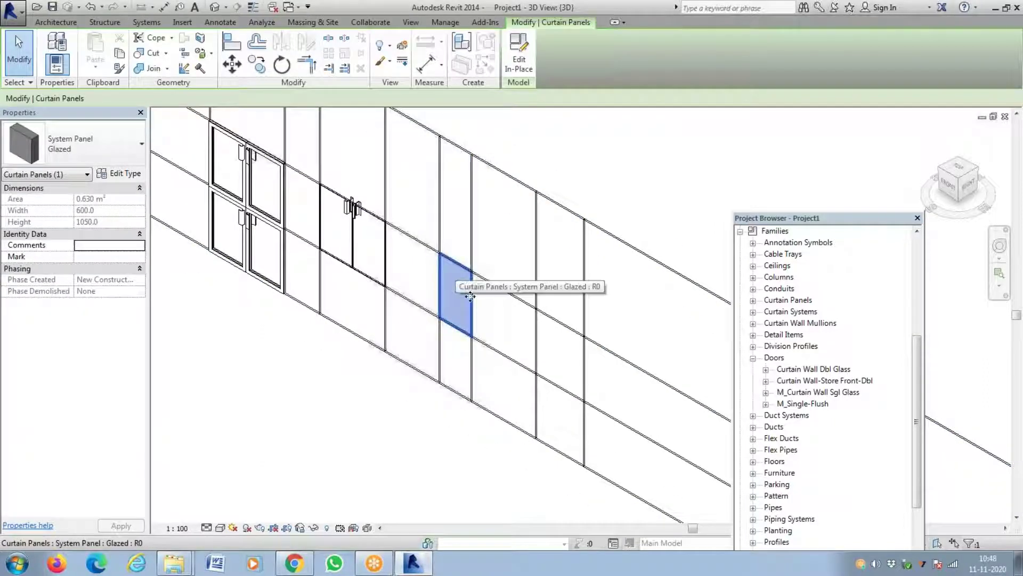
click(501, 331)
click(106, 153)
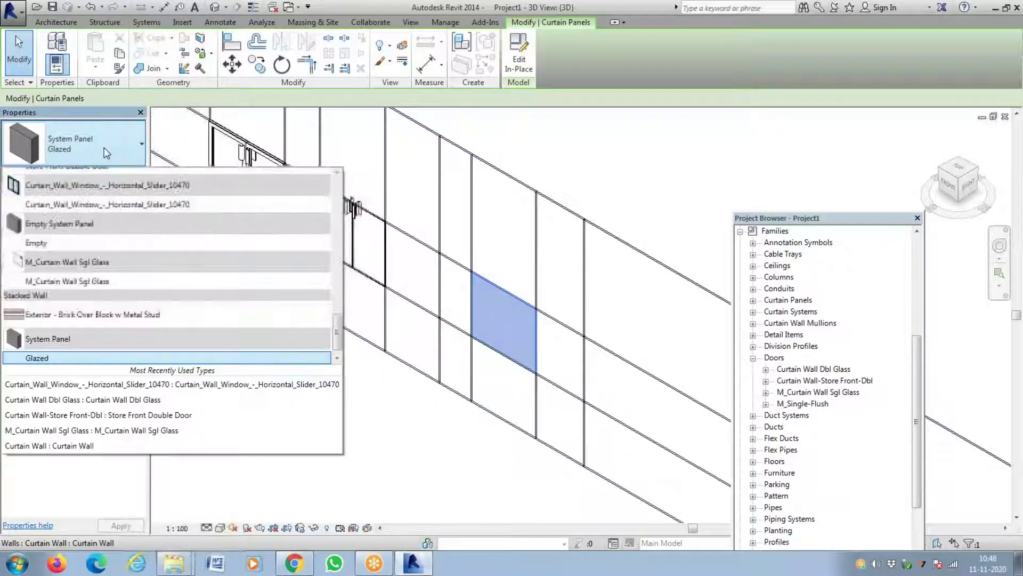
scroll(109, 185, up, 1)
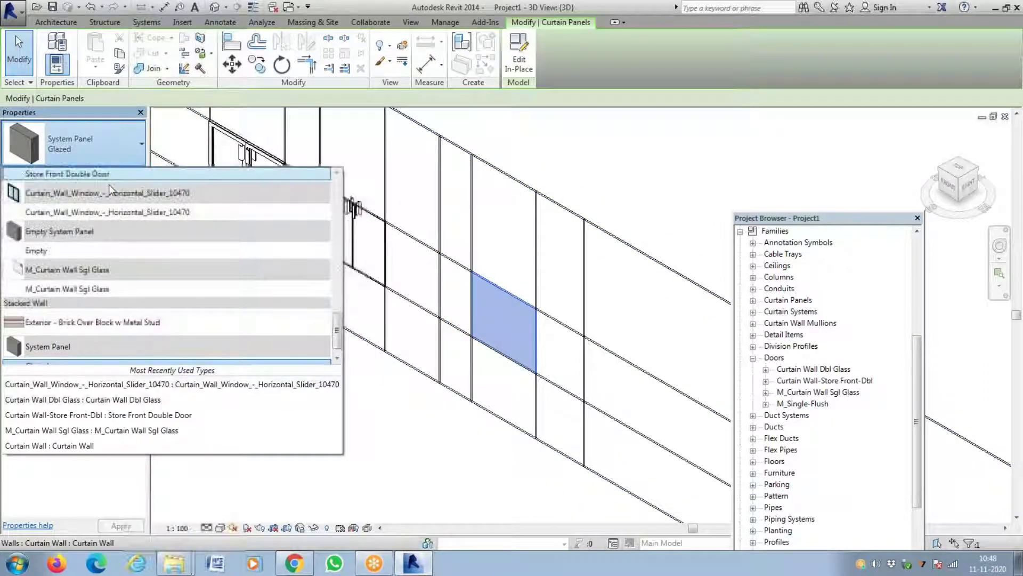
click(111, 212)
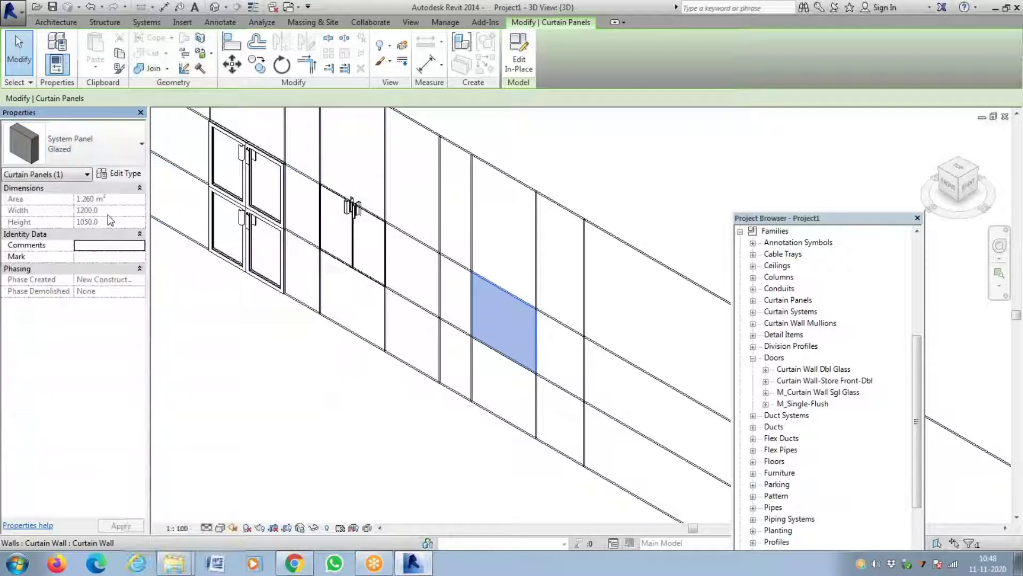
click(301, 416)
- Examine the horizontal slider window's frame, panes and fit within its curtain wall panel up close
scroll(480, 336, up, 5)
scroll(587, 337, up, 3)
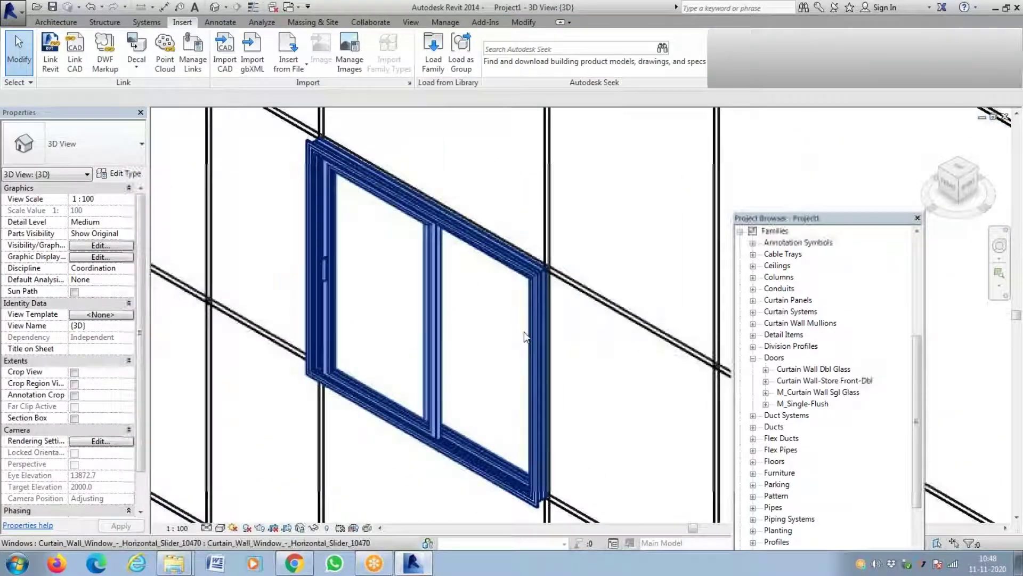
click(437, 408)
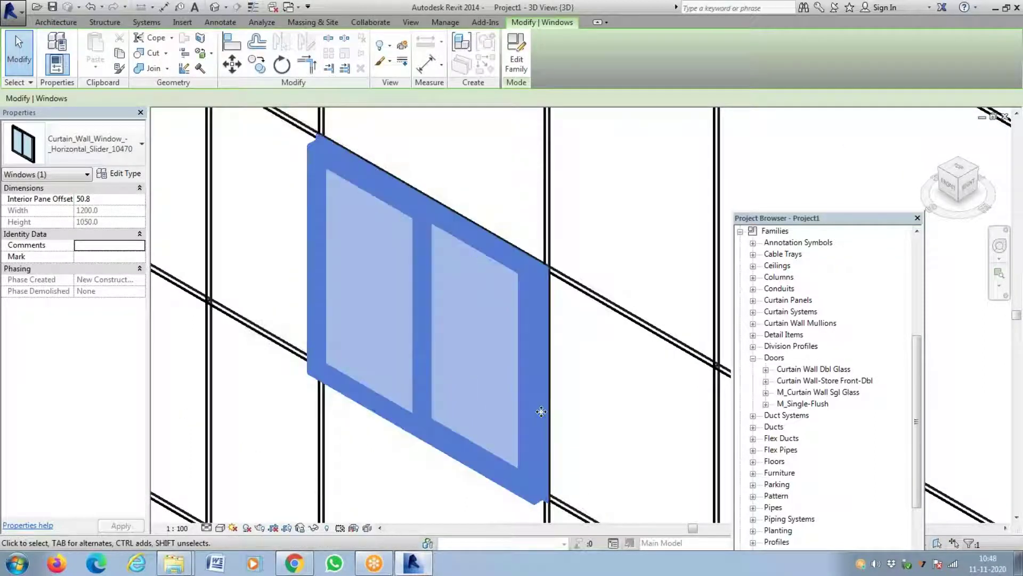
key(Escape)
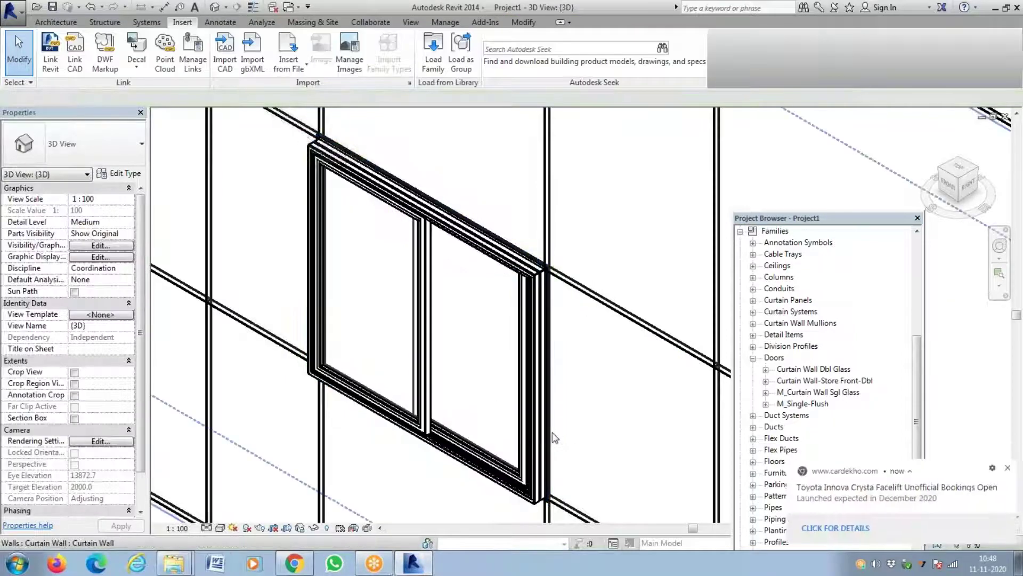
scroll(401, 296, down, 2)
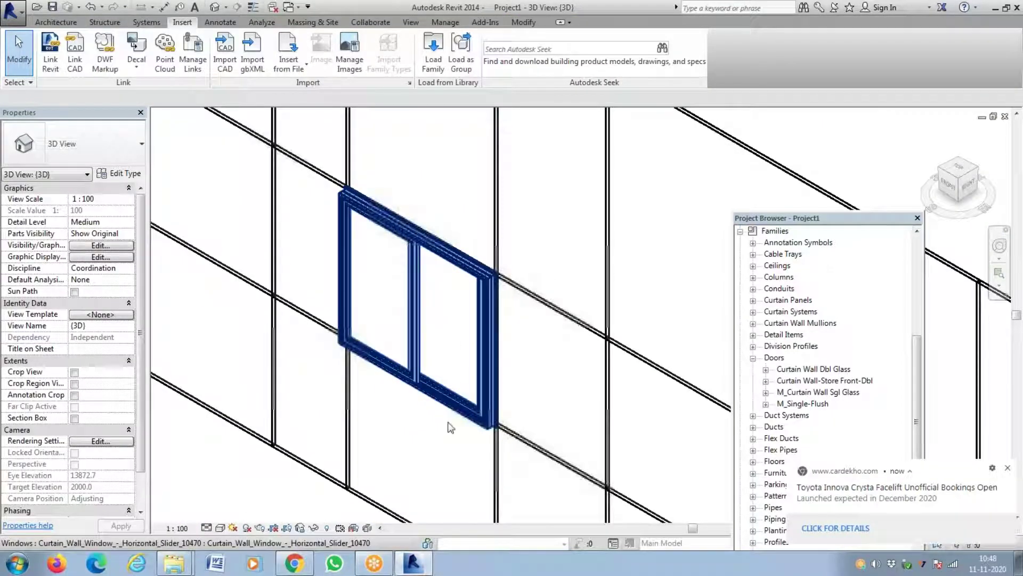
scroll(450, 425, down, 1)
scroll(467, 305, down, 2)
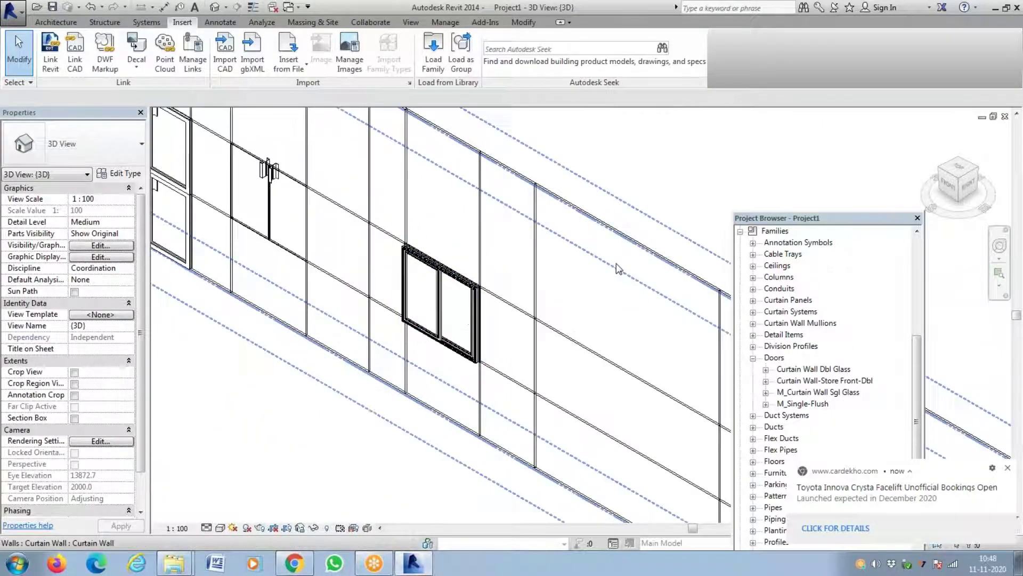
- Delete the lower horizontal grid line that runs the length of the curtain wall and cuts through the store front double doors
scroll(616, 263, up, 4)
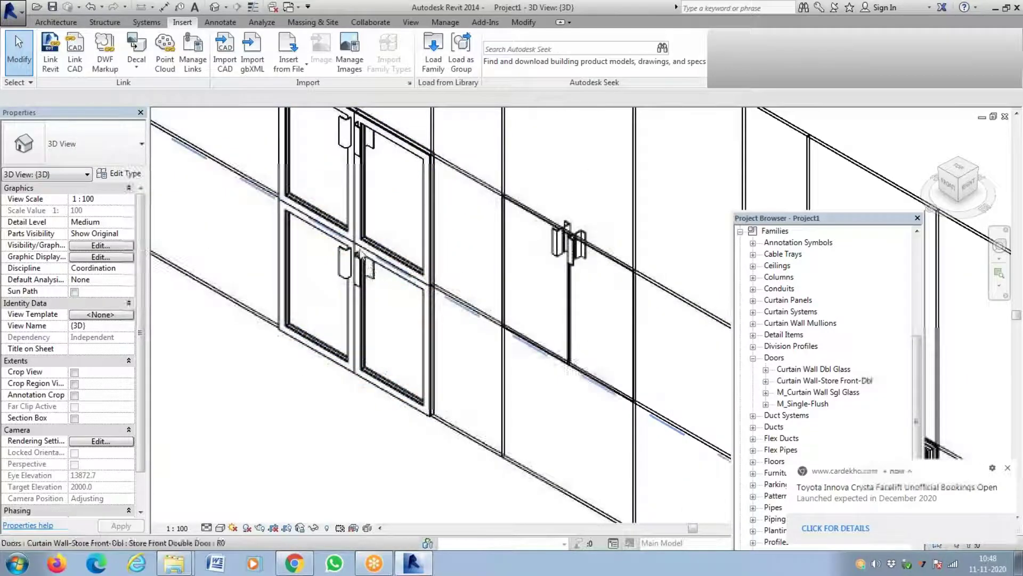
scroll(421, 311, down, 3)
scroll(447, 314, down, 2)
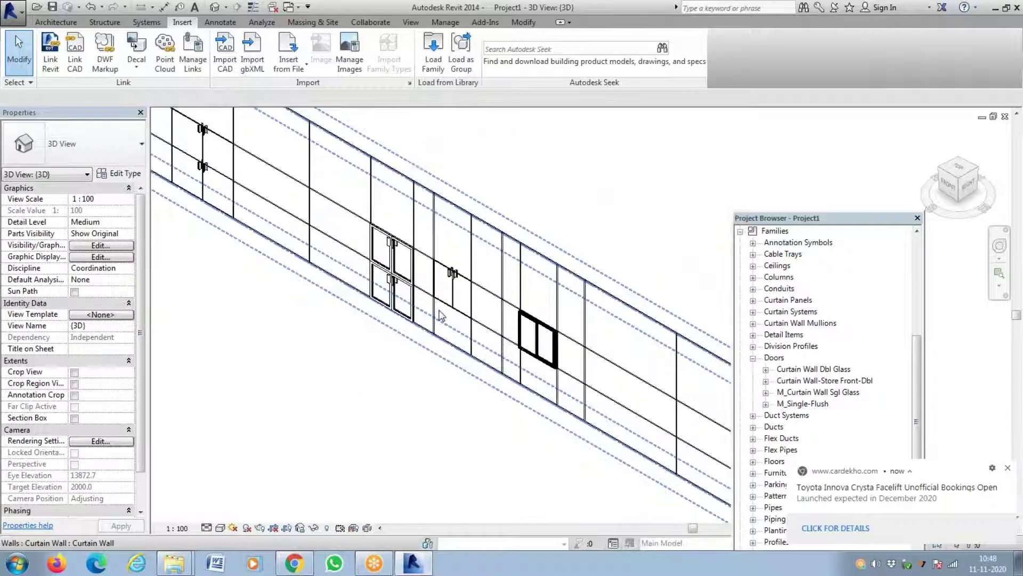
scroll(449, 332, up, 2)
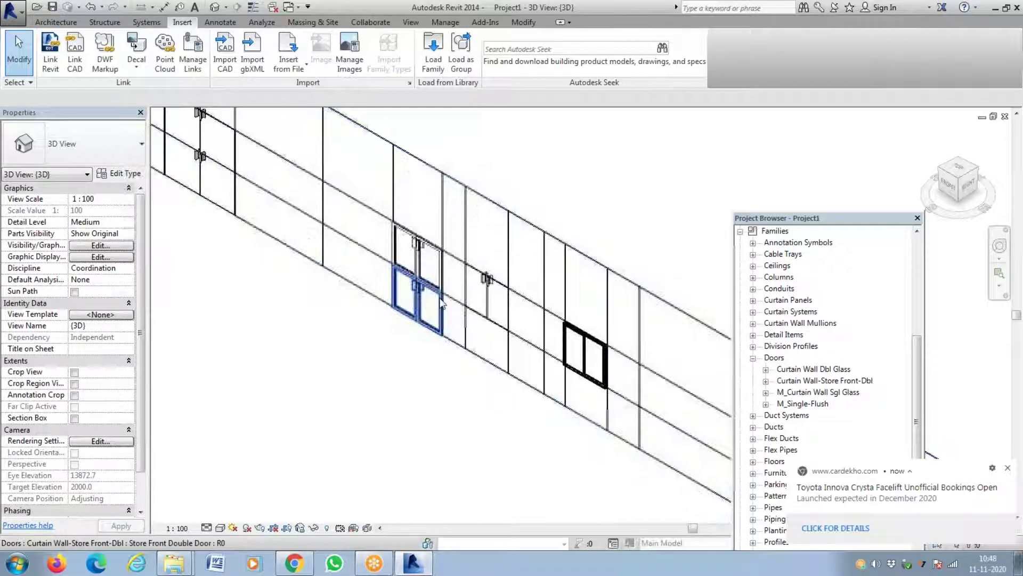
scroll(459, 314, up, 5)
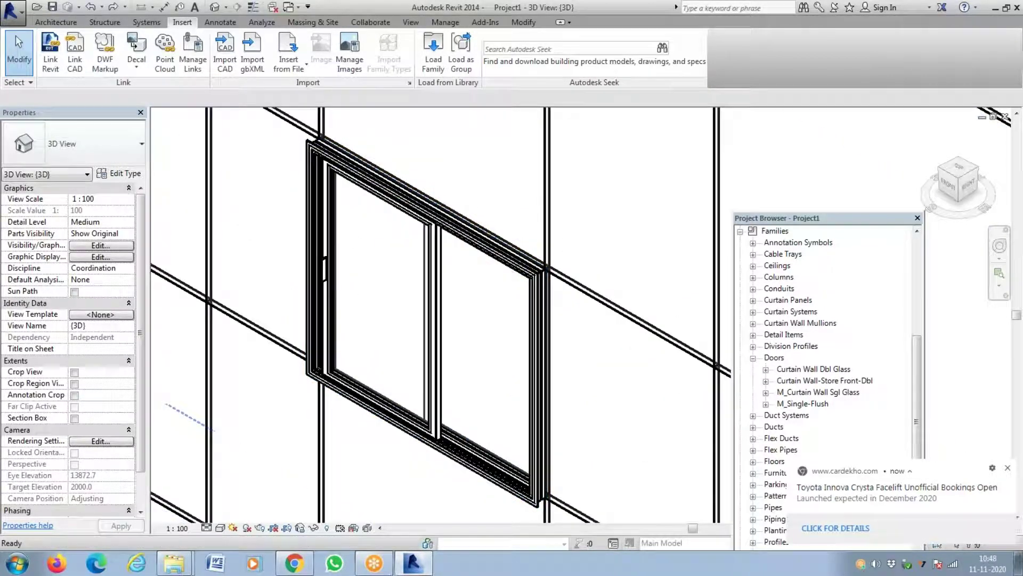
scroll(477, 341, down, 5)
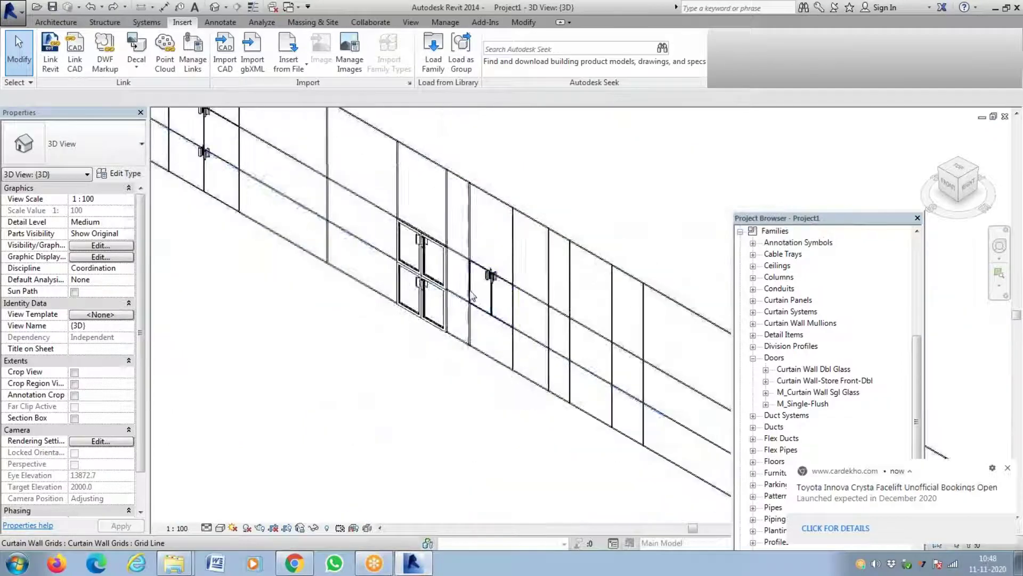
click(459, 314)
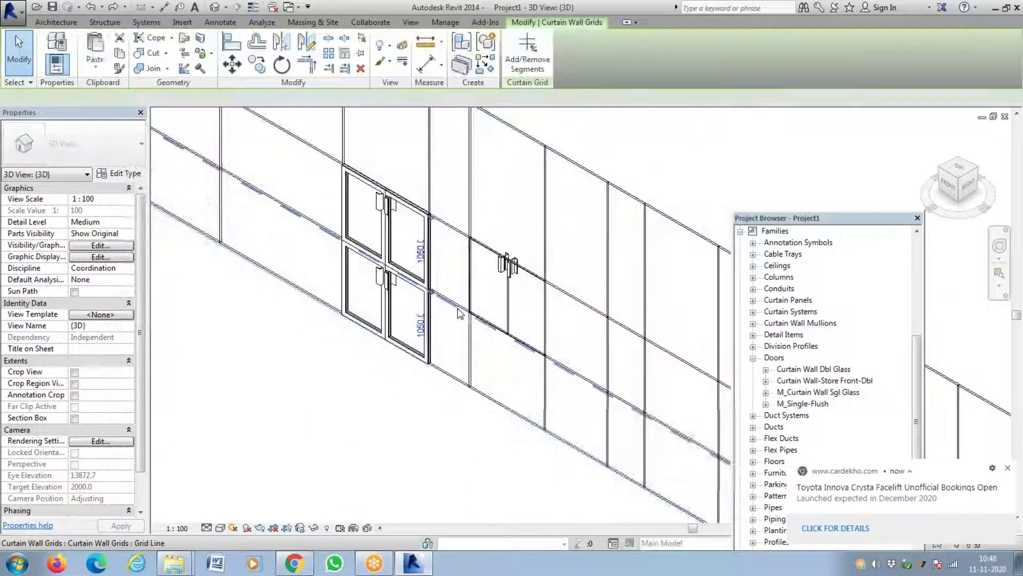
key(Delete)
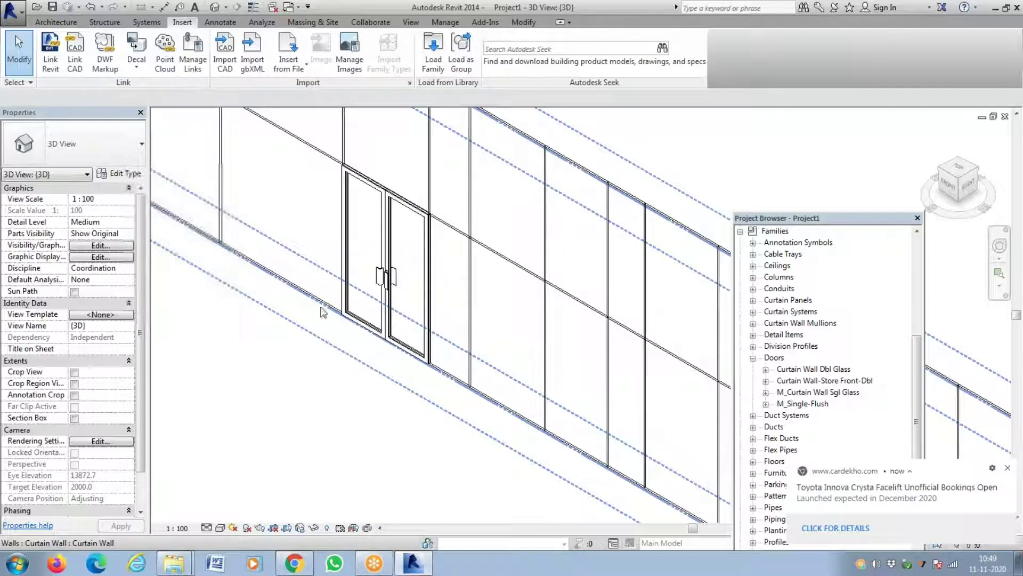
- Add one-segment horizontal grid lines in two lower panels beyond the double door: one at mid-height, the other 950 mm below the horizontal grid line
scroll(624, 389, down, 3)
scroll(544, 386, up, 2)
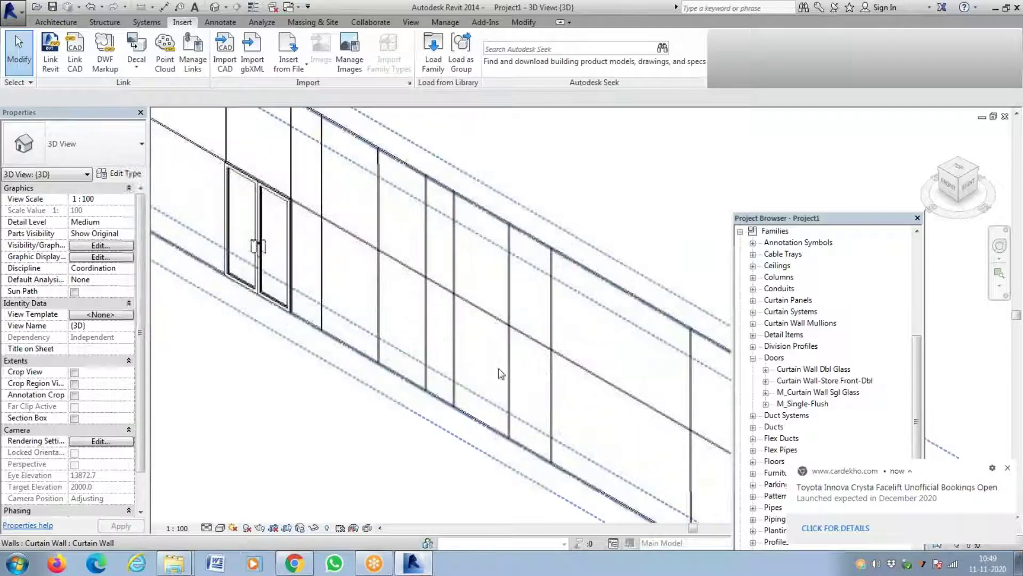
click(58, 24)
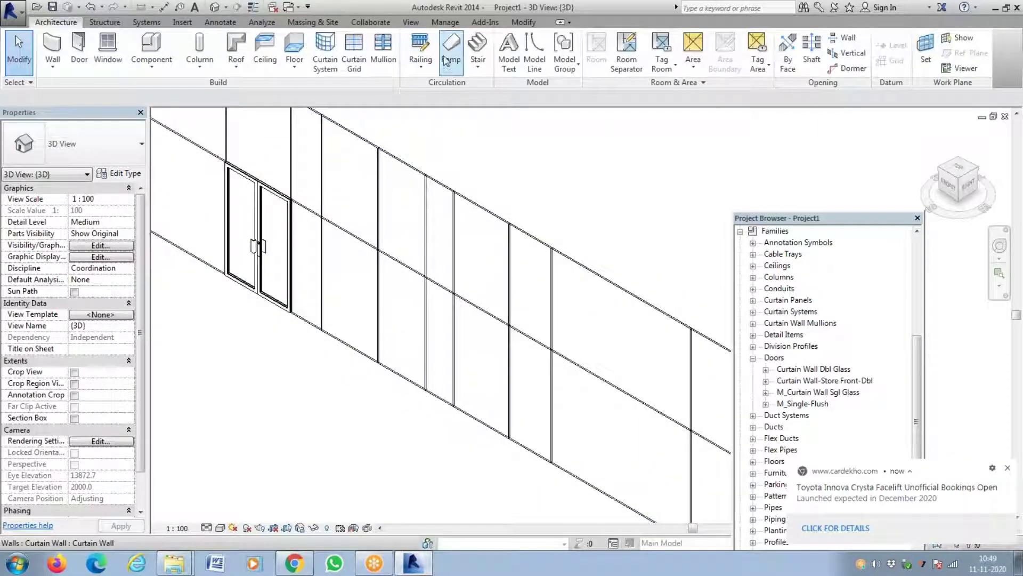
click(356, 60)
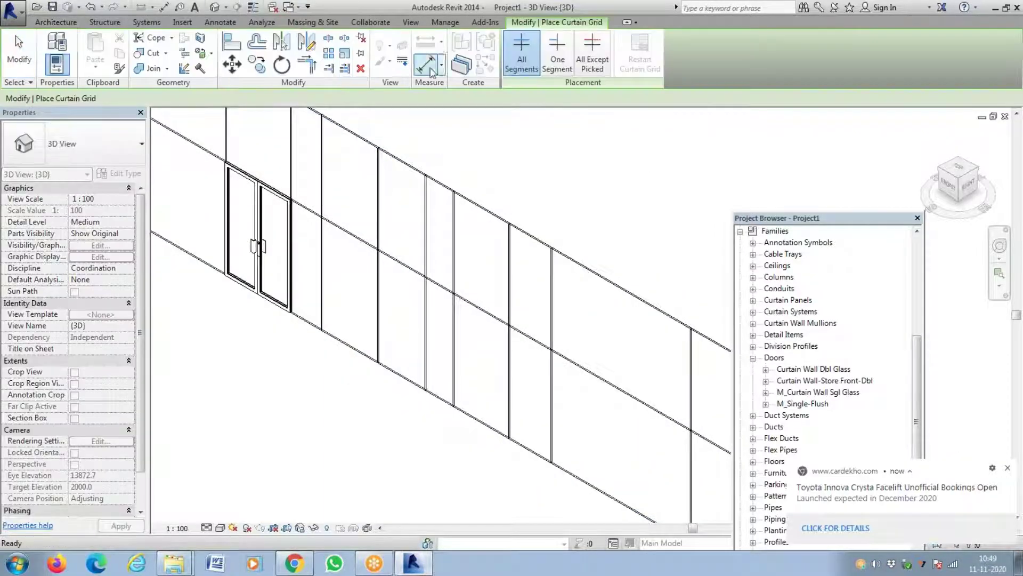
click(556, 63)
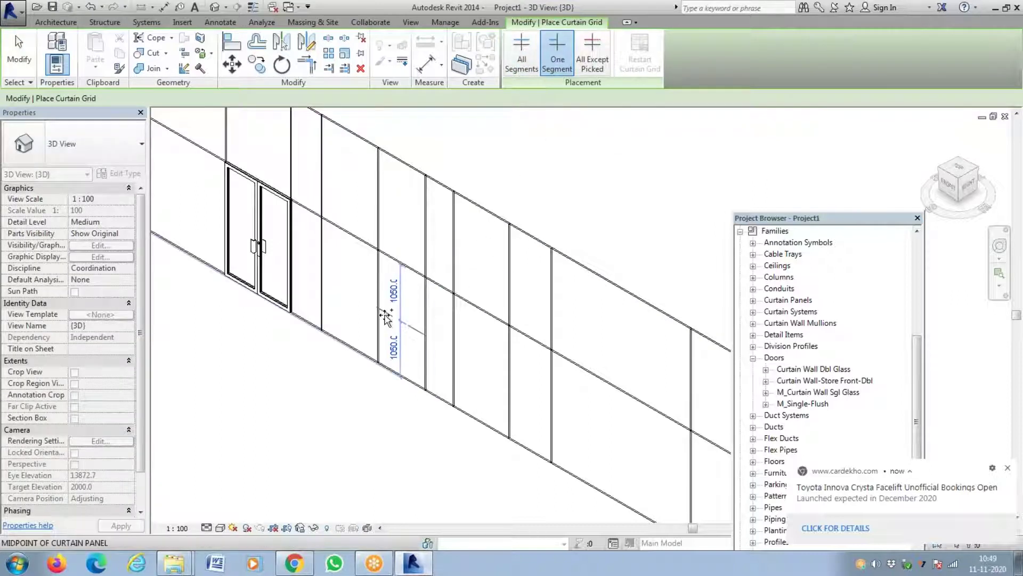
click(445, 347)
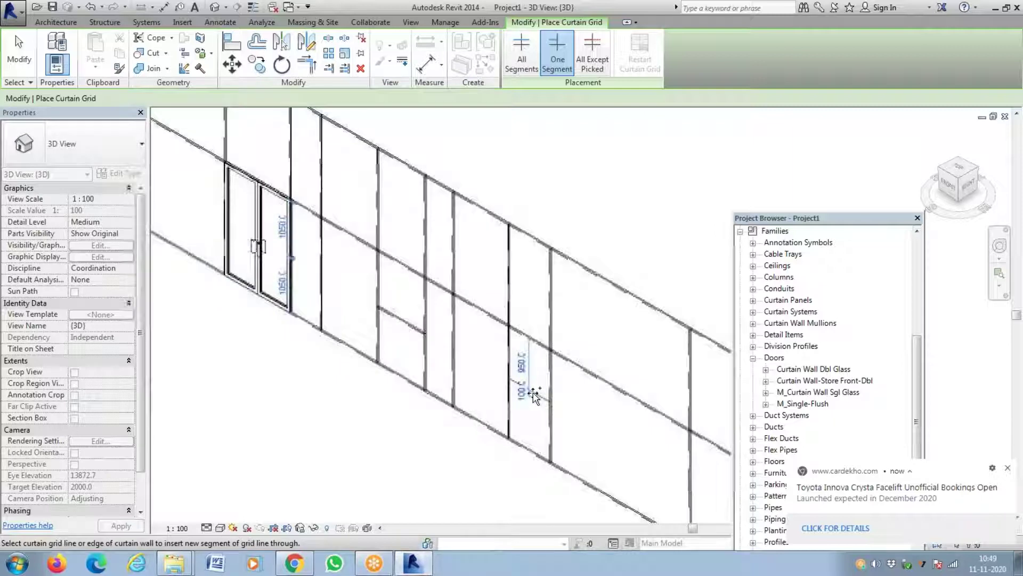
click(549, 396)
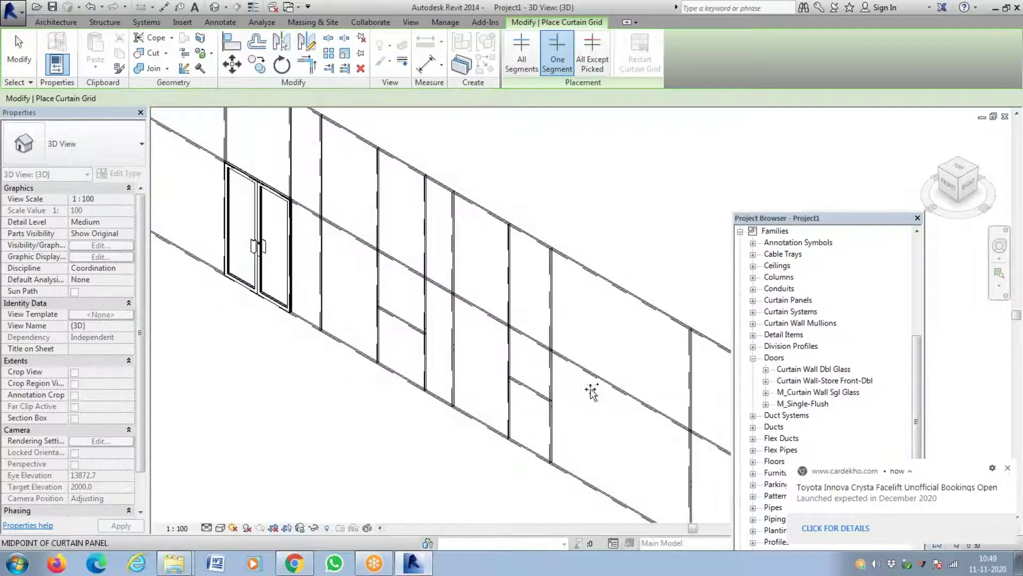
key(Escape)
- Change the glazed panel above the mid-height grid segment to the Curtain_Wall_Window_-_Horizontal_Slider_10470 type
click(402, 293)
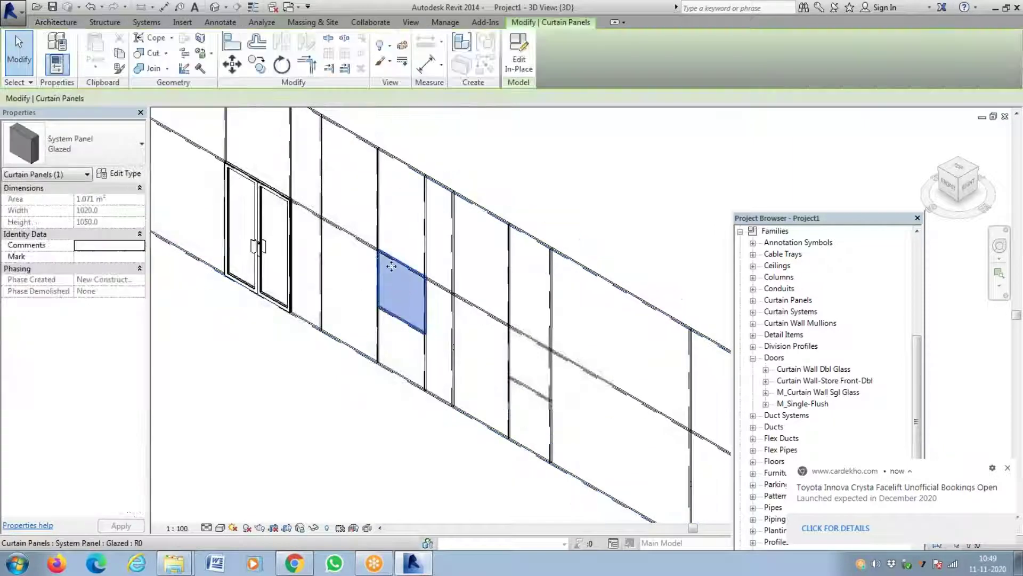
click(108, 159)
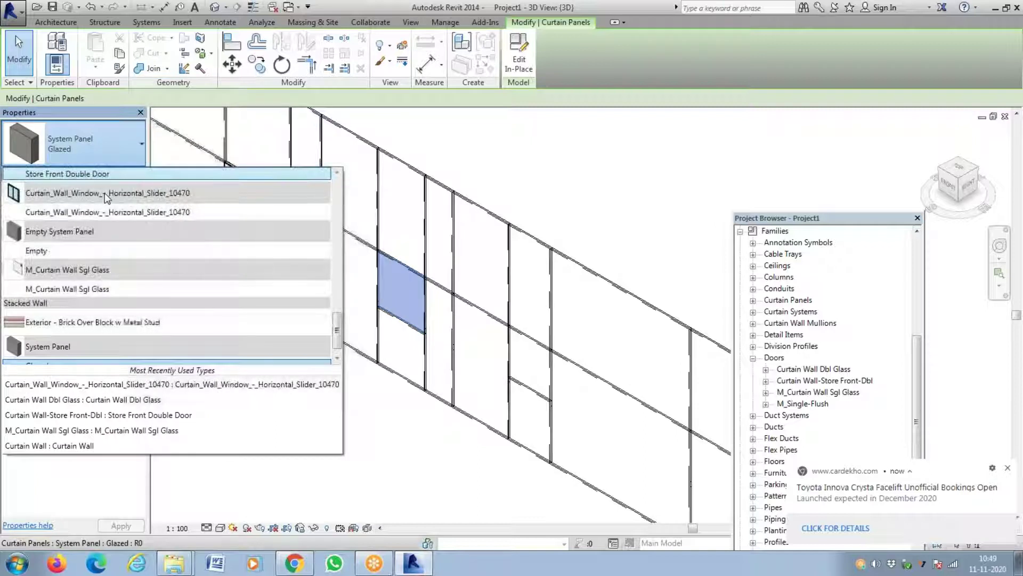
click(388, 394)
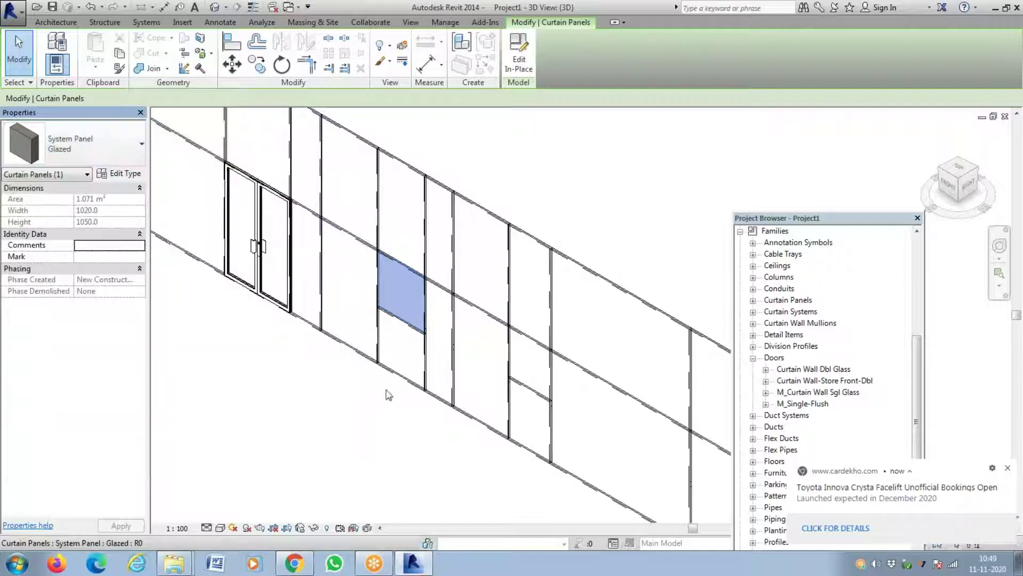
- Change the 900 x 950 mm glazed panel above the other new grid segment to the M_Curtain Wall Sgl Glass type
click(530, 368)
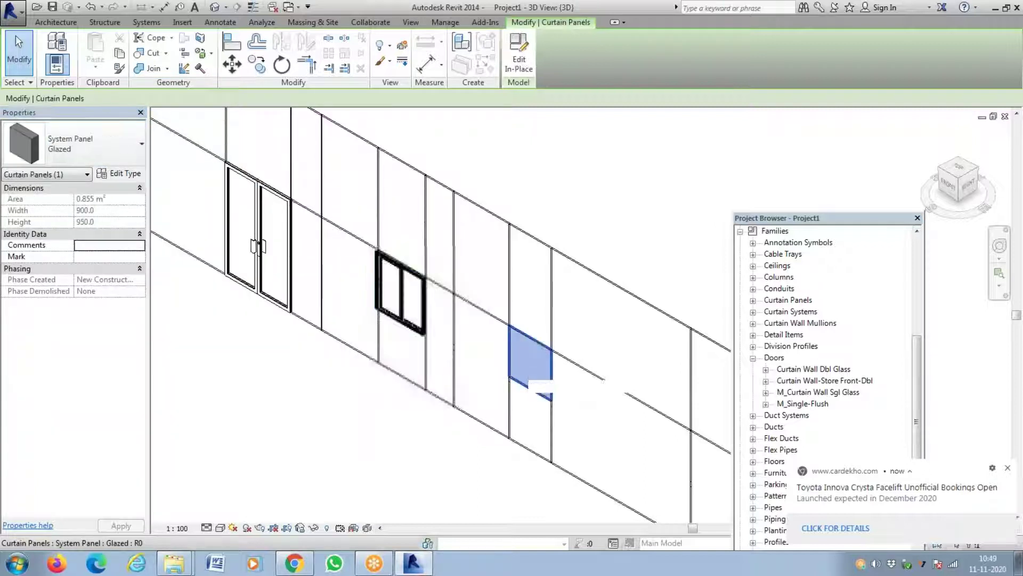
click(122, 160)
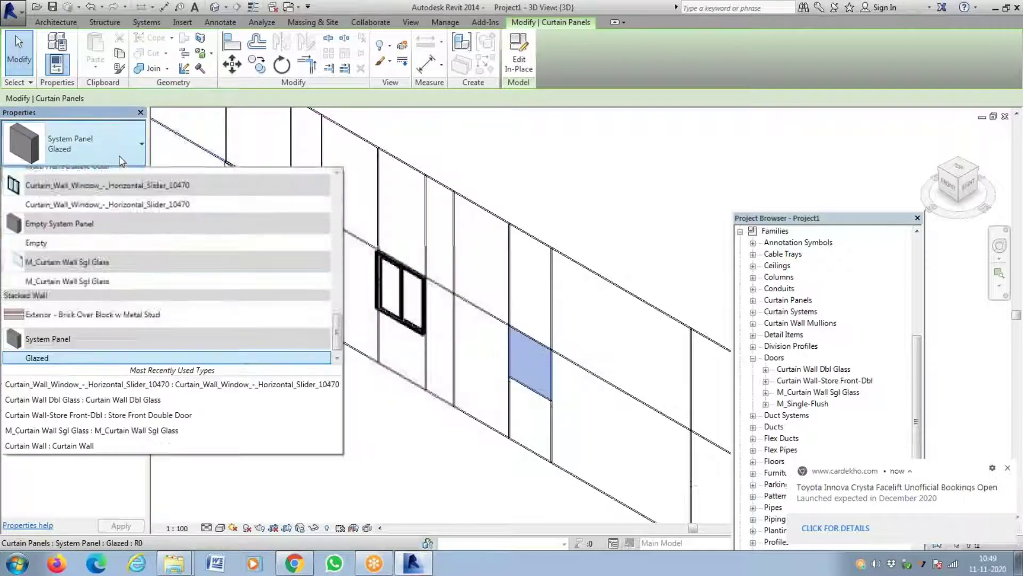
click(103, 289)
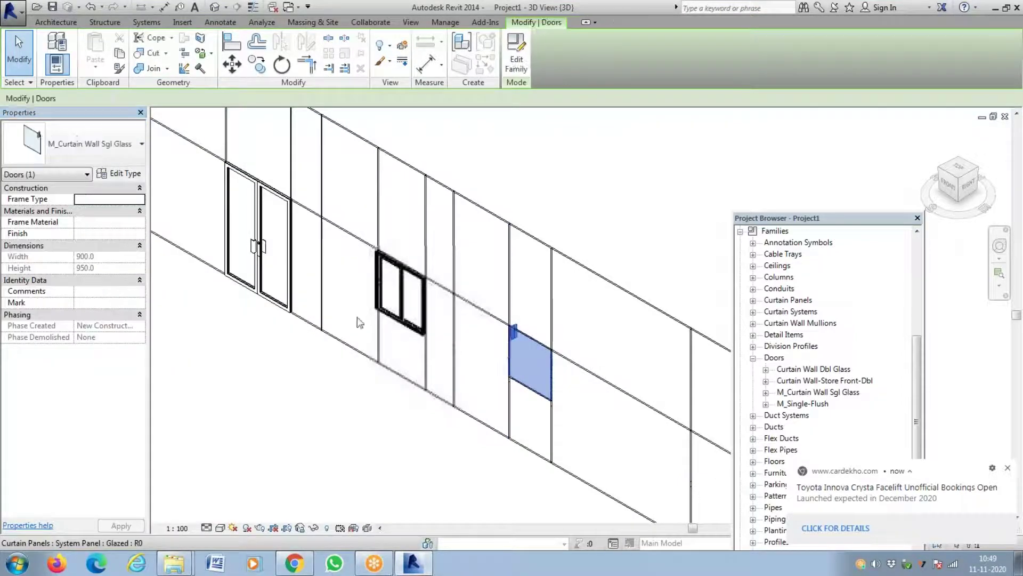
click(602, 234)
scroll(600, 200, down, 2)
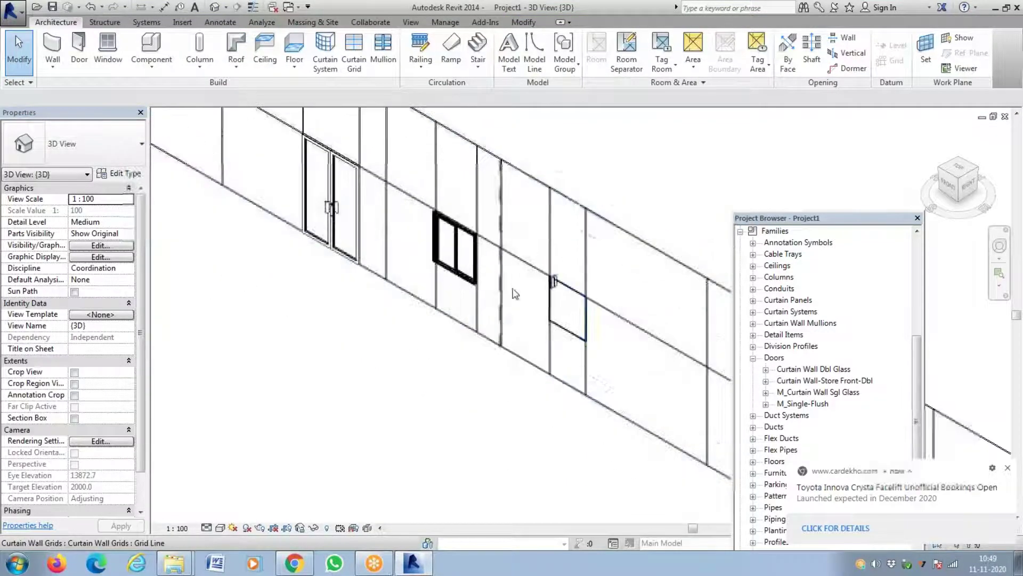
click(354, 53)
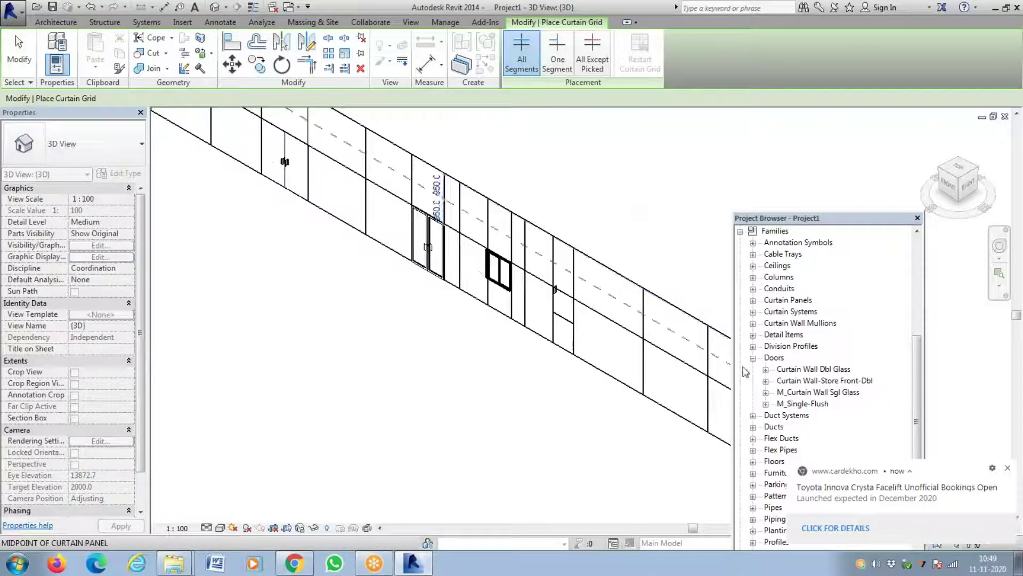
key(Escape)
key(Escape)
- Examine the whole curtain wall and the arrangement of its doors, window and grid lines
shift+middle_drag(544, 406, 400, 275)
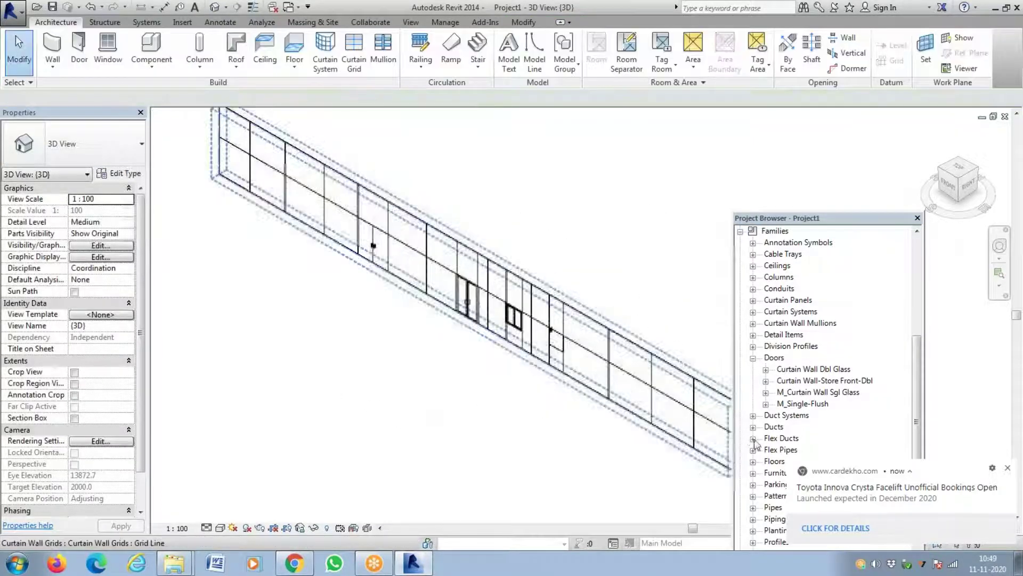
scroll(469, 320, up, 3)
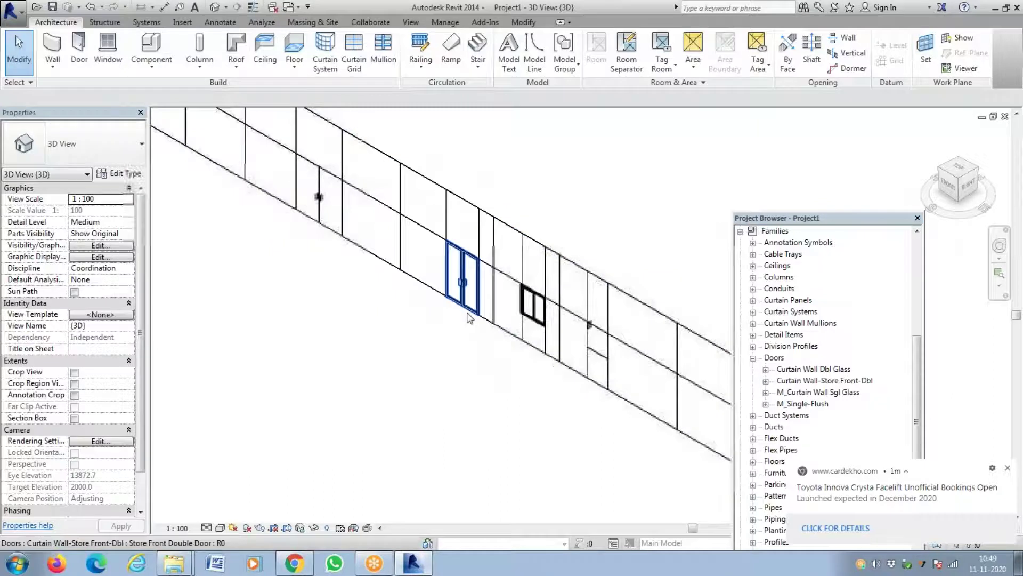
scroll(409, 396, down, 2)
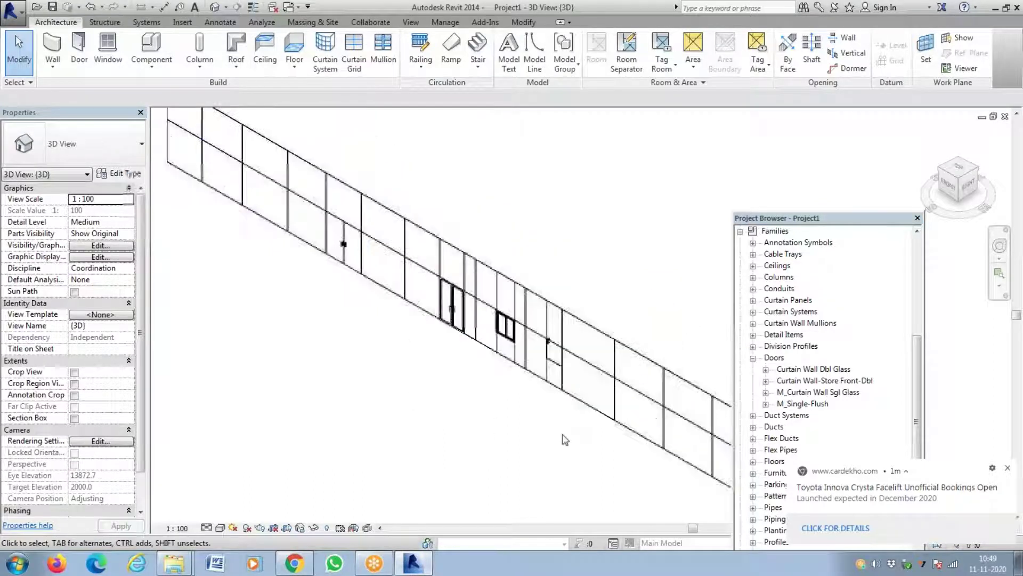
scroll(469, 384, up, 1)
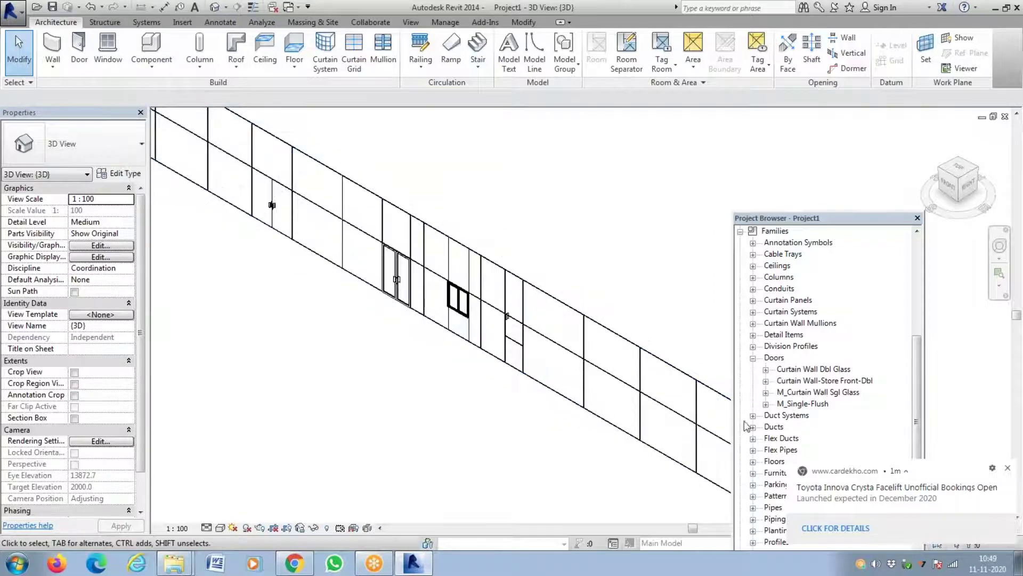
scroll(477, 371, down, 3)
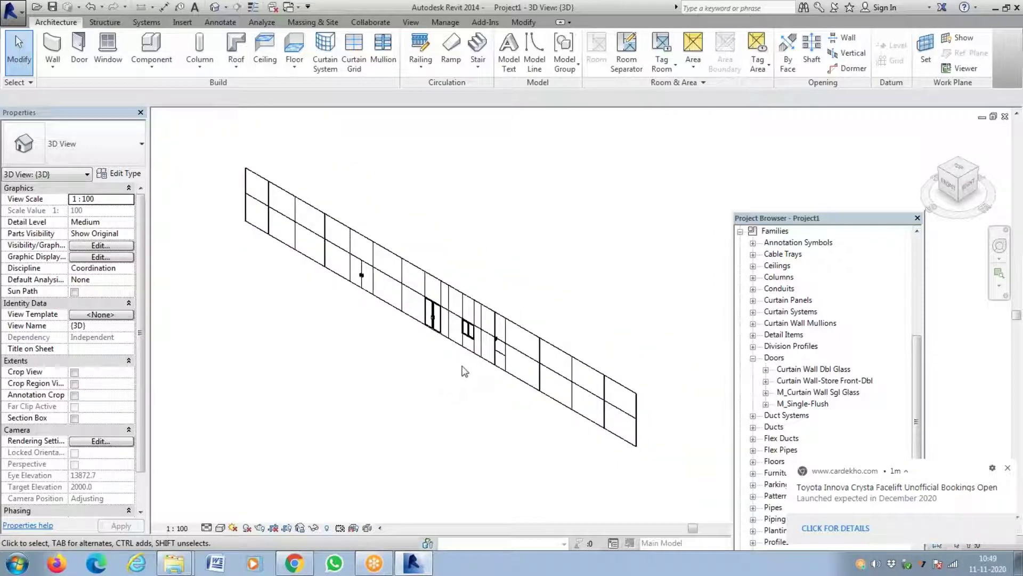
scroll(464, 371, up, 3)
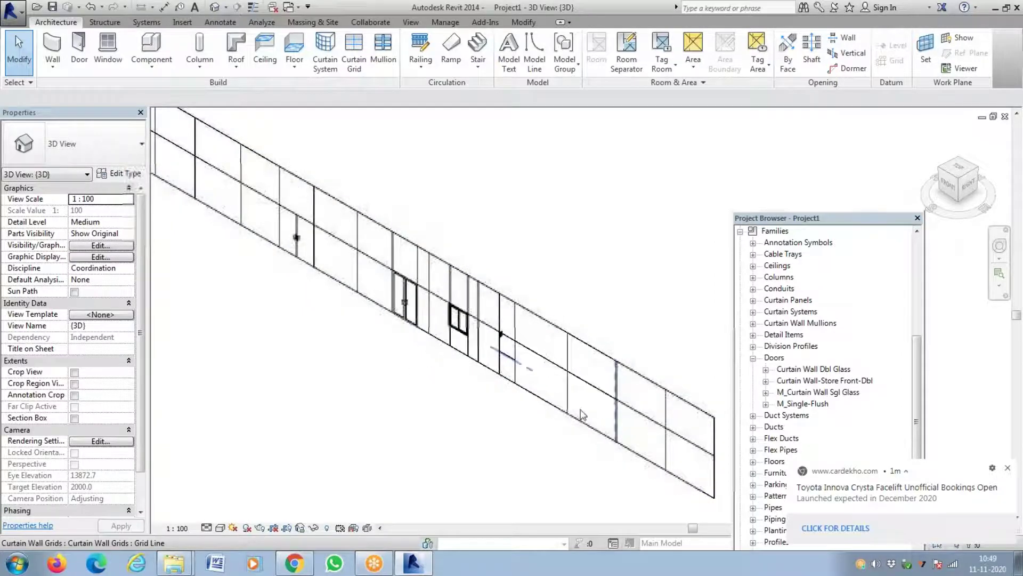
click(543, 382)
click(376, 108)
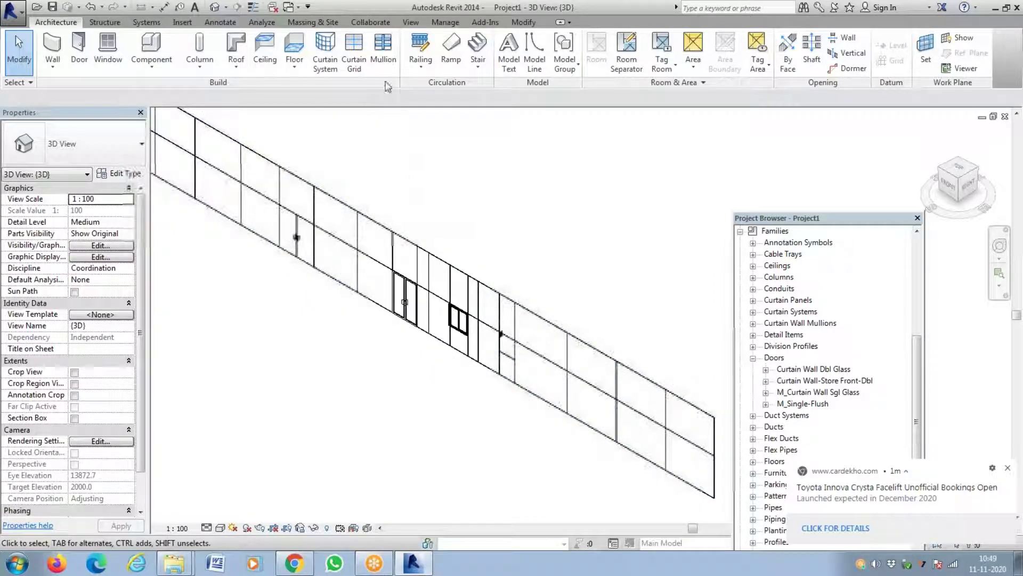
- Add a full-height vertical grid line that splits the wide bay beside the single glass panel into two 1500 mm bays
click(354, 54)
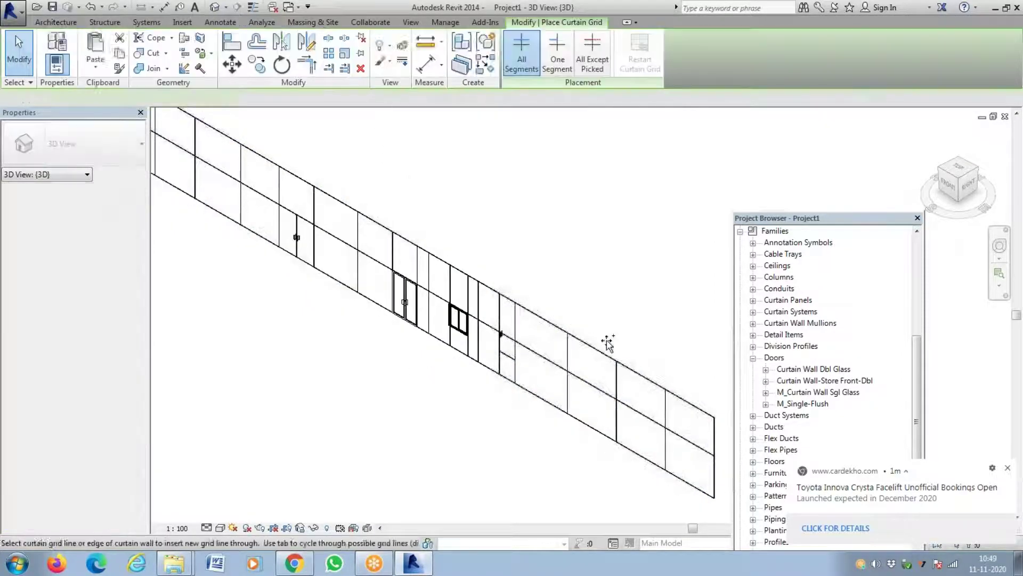
click(538, 336)
scroll(538, 339, up, 3)
key(Escape)
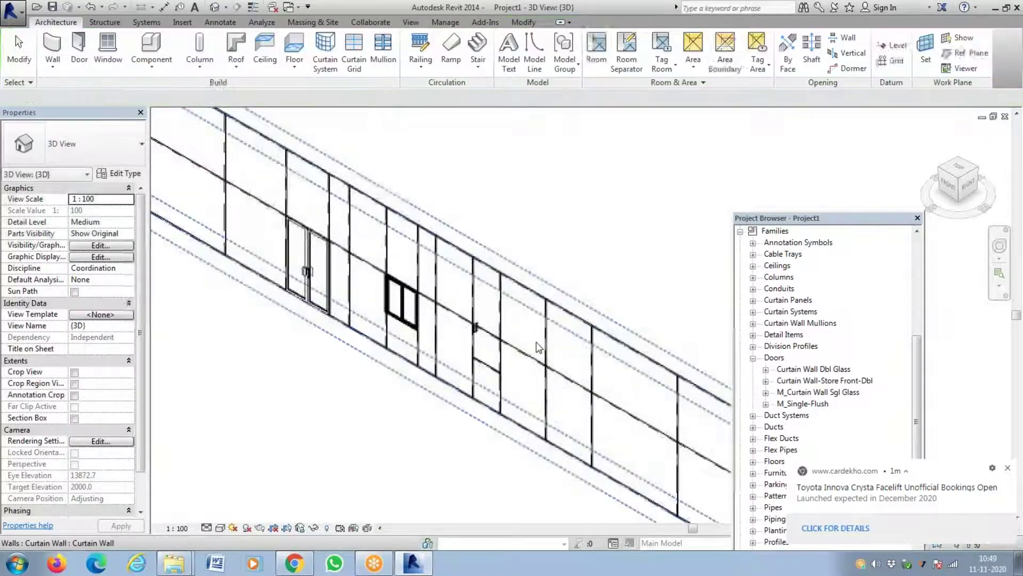
- Change two diagonally opposite 1500 mm wide panels, the upper one and the lower one beside the new grid line, to System Panel Solid
click(533, 314)
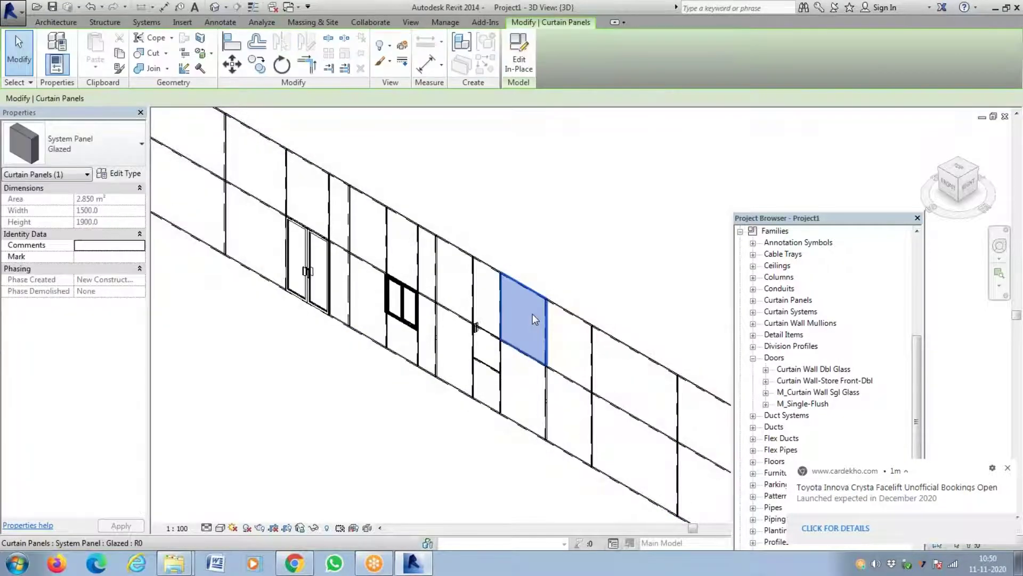
ctrl+click(570, 415)
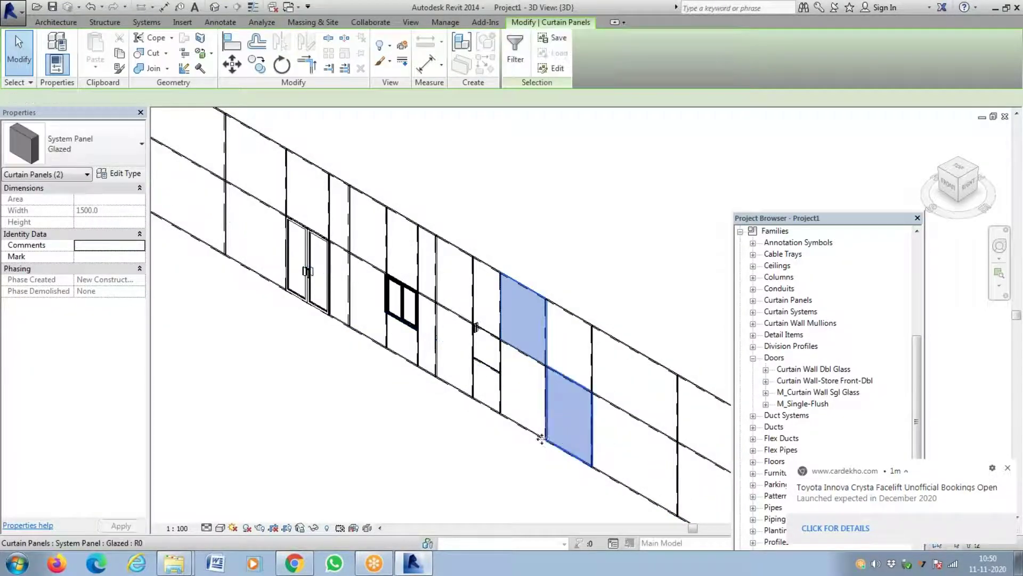
click(73, 146)
scroll(120, 315, down, 2)
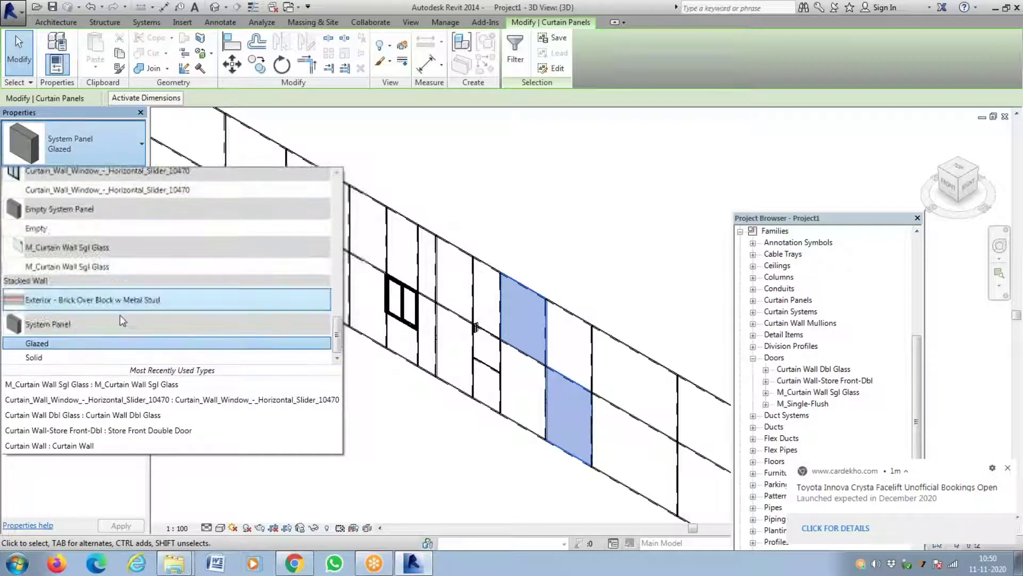
click(108, 356)
click(567, 239)
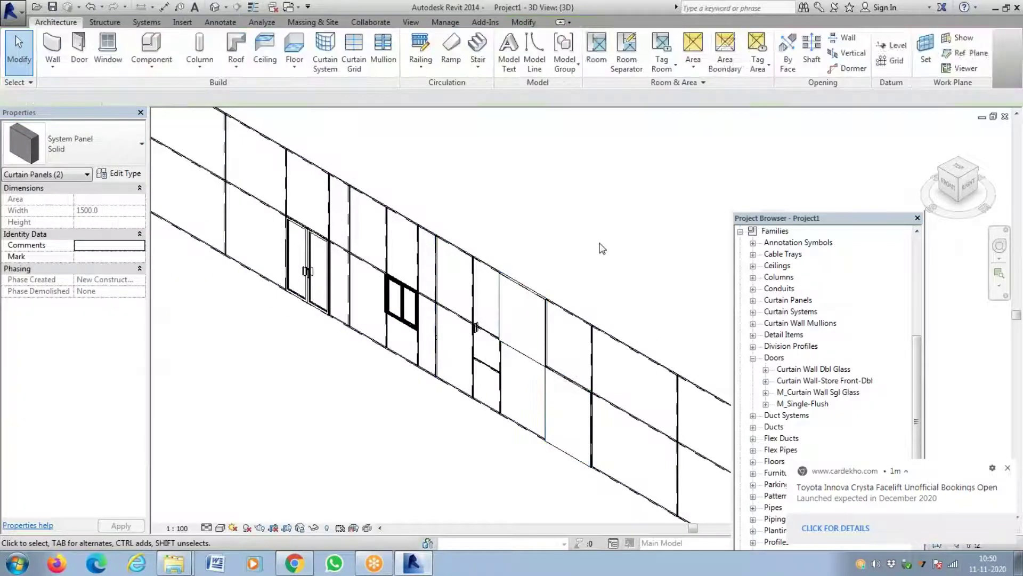
- Display the 3D view of the curtain wall in the Shaded visual style
key(s)
key(d)
scroll(564, 243, down, 3)
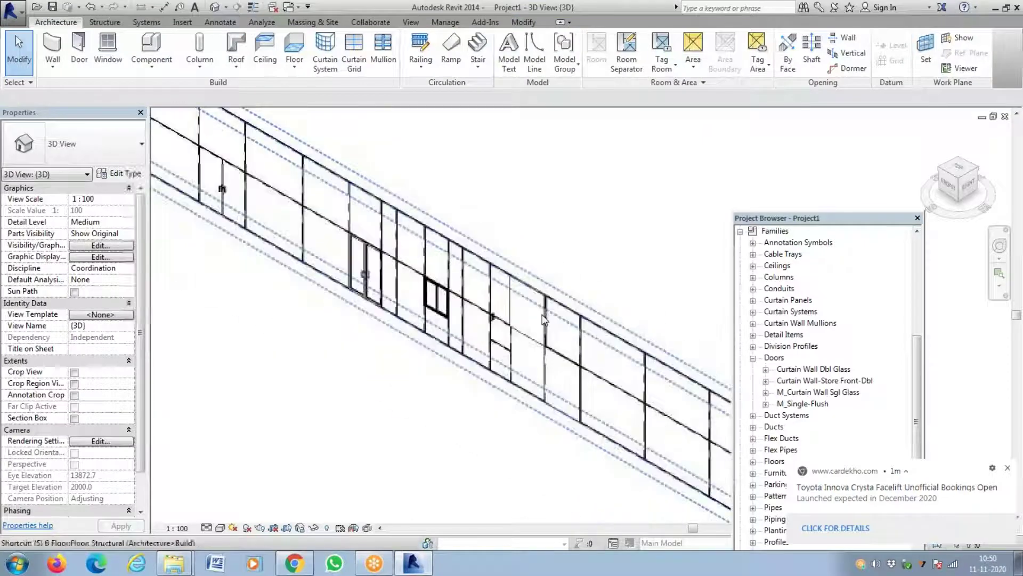
scroll(564, 253, down, 3)
scroll(590, 320, up, 2)
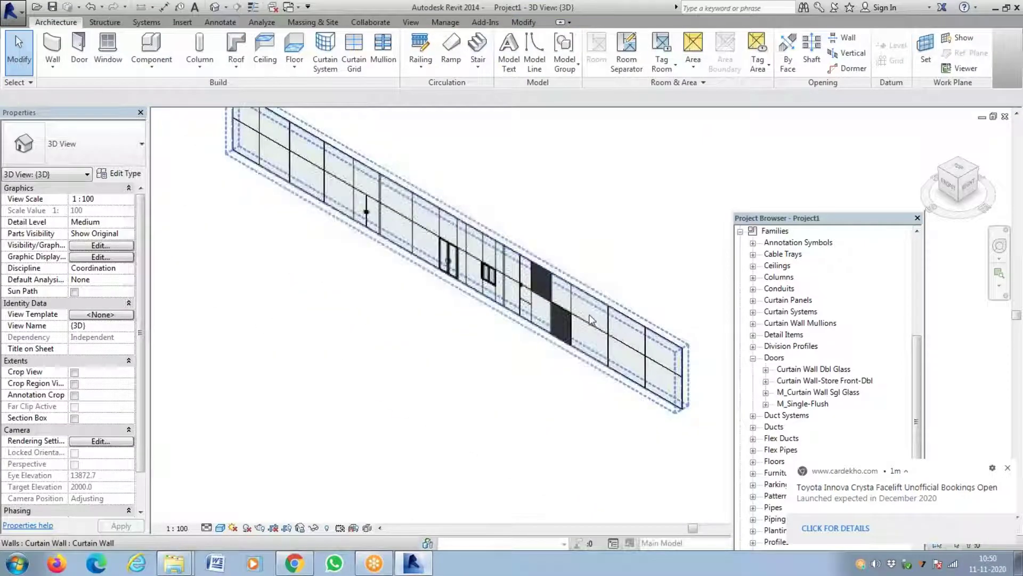
- Change the two glazed 1500 mm wide panels between the solid ones and both panels of the adjoining wider bay to System Panel Solid
scroll(591, 320, up, 2)
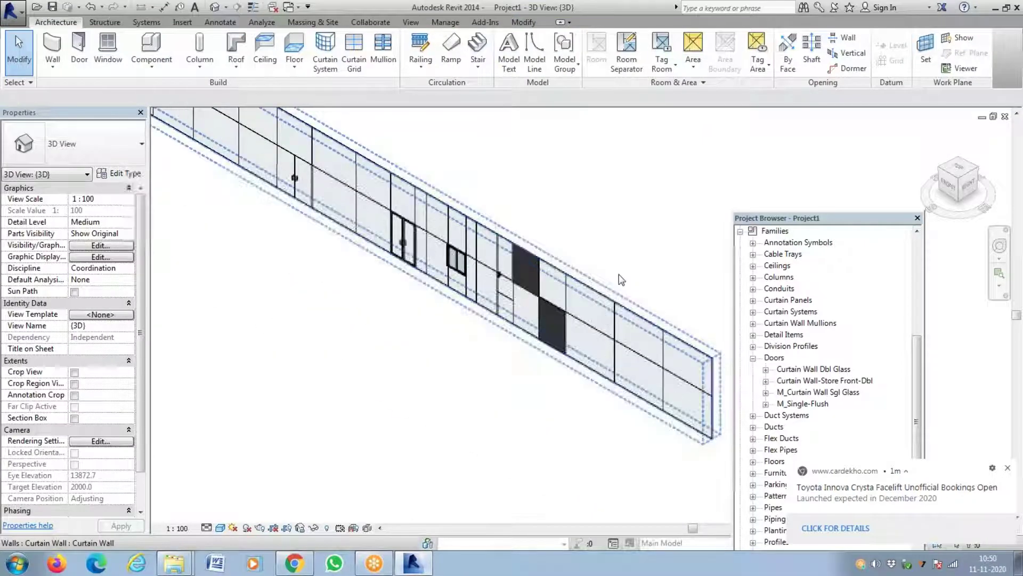
key(Tab)
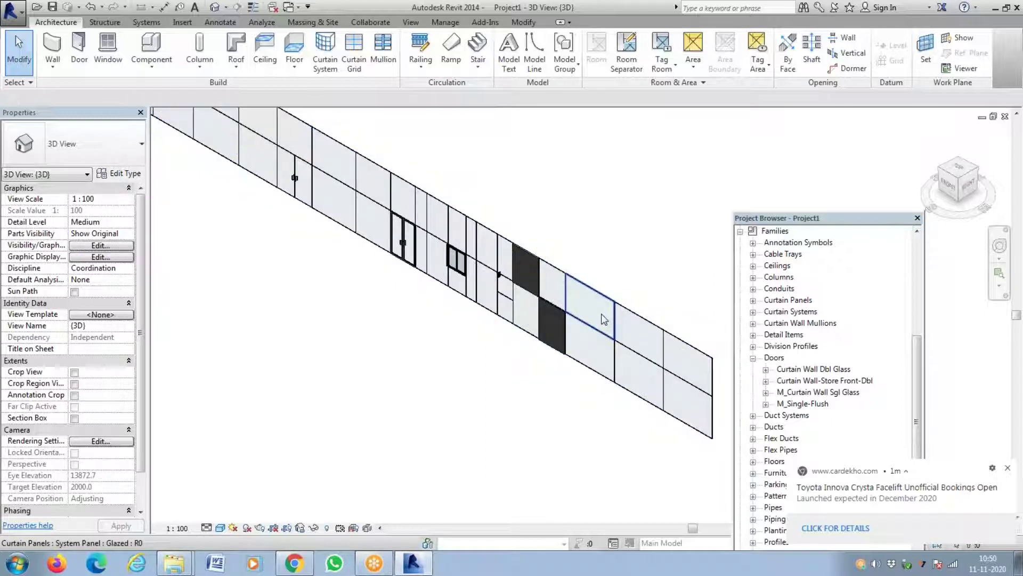
click(549, 286)
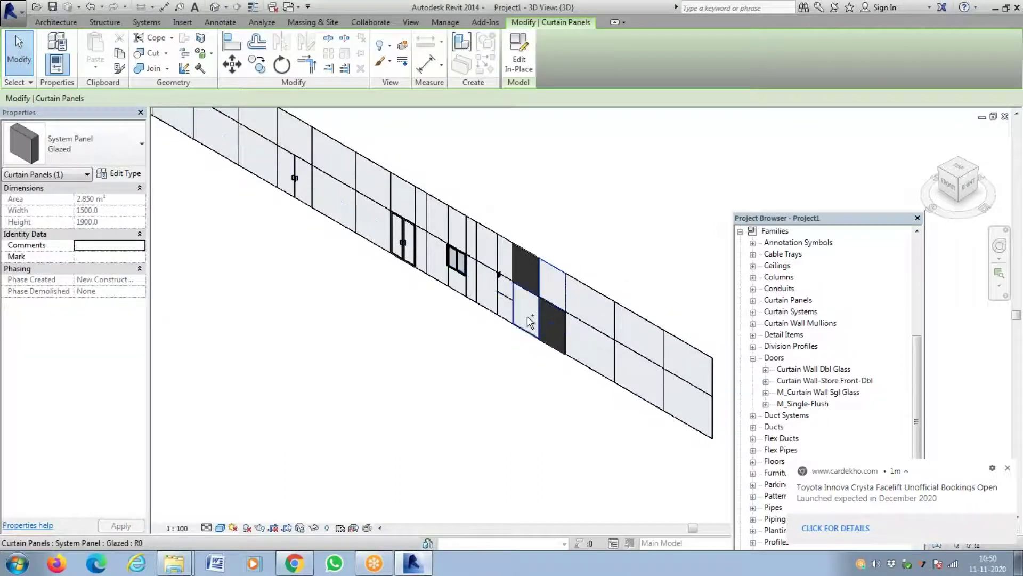
ctrl+click(529, 322)
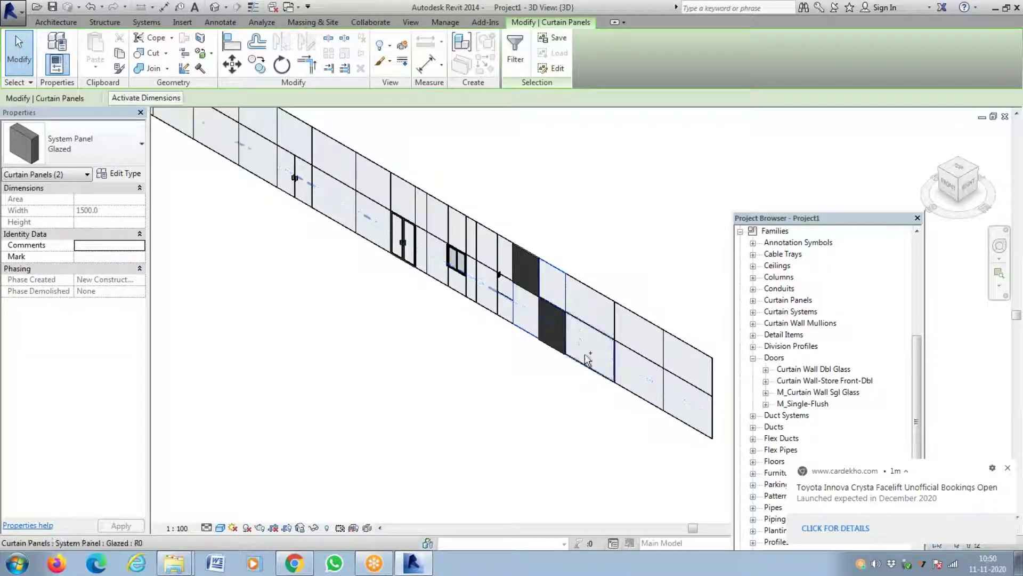
ctrl+click(588, 361)
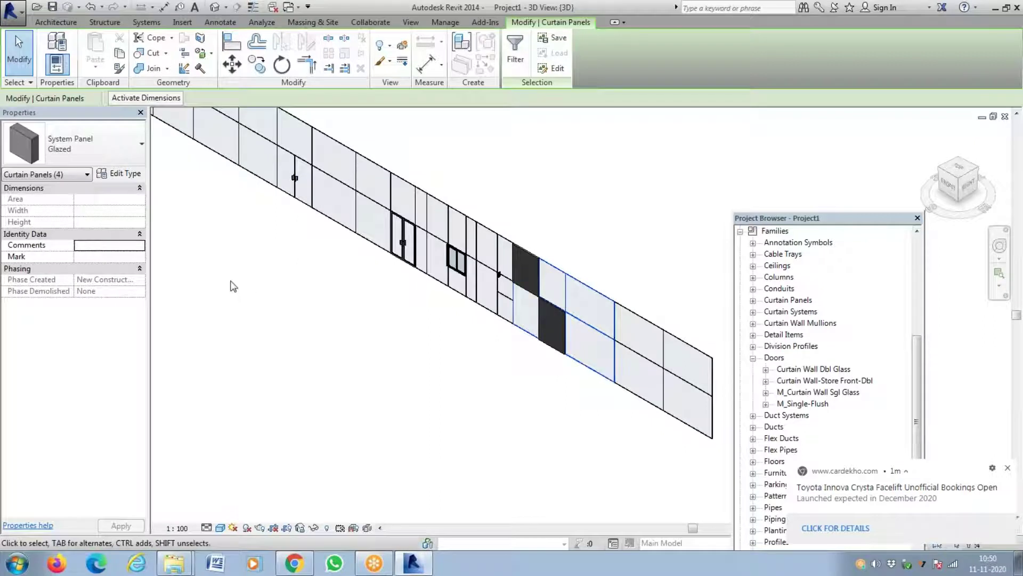
click(80, 144)
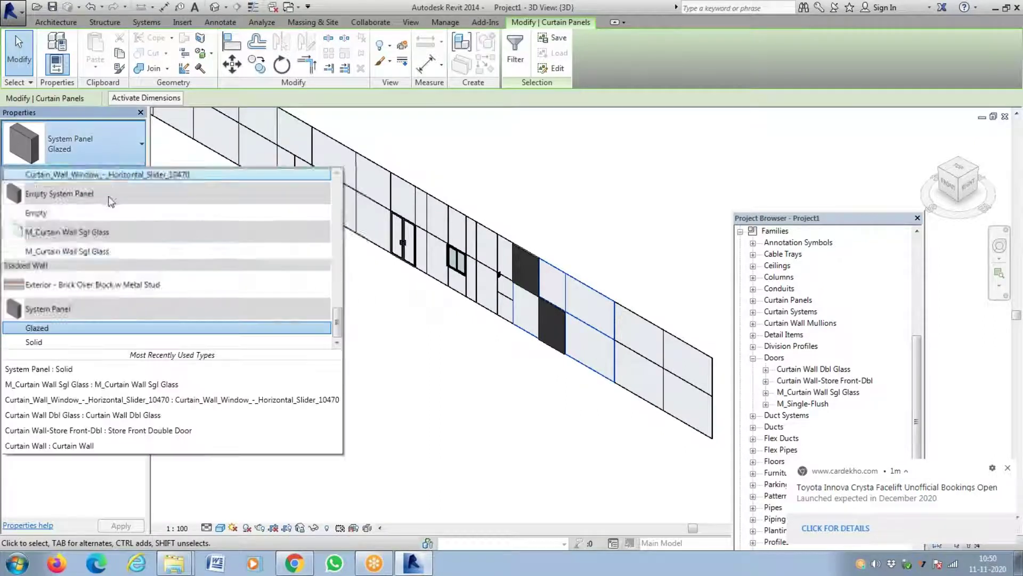
click(121, 343)
click(559, 194)
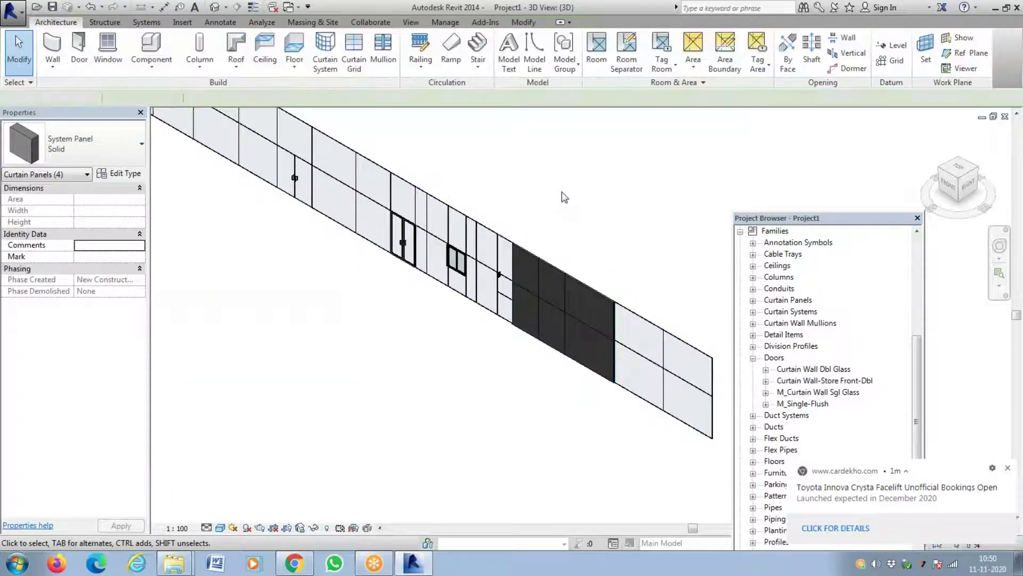
- Add a full-height vertical grid line in the bay beside the store front double door, splitting it into 1333.3 mm and 666.7 mm widths
scroll(559, 194, down, 3)
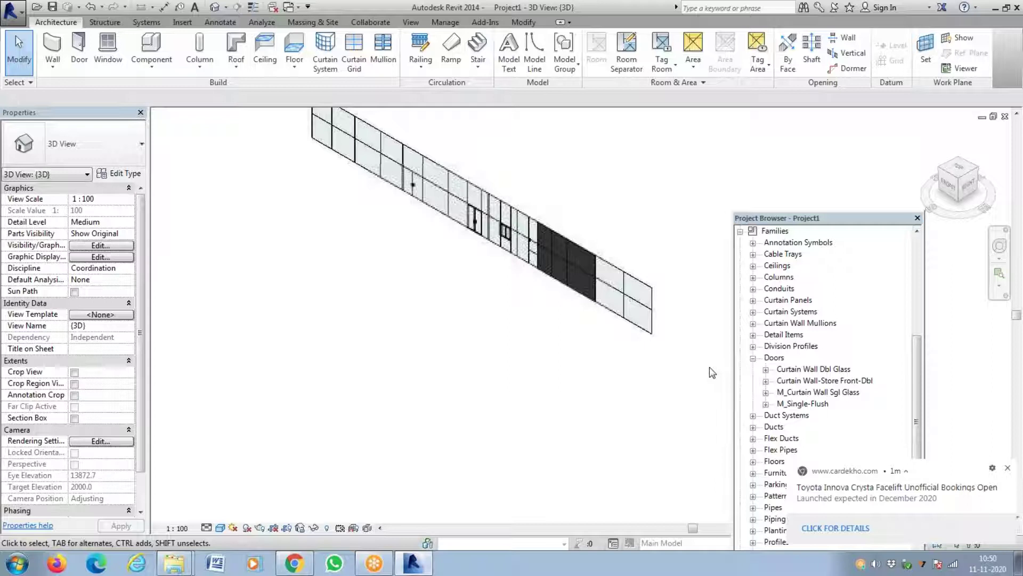
scroll(451, 199, up, 5)
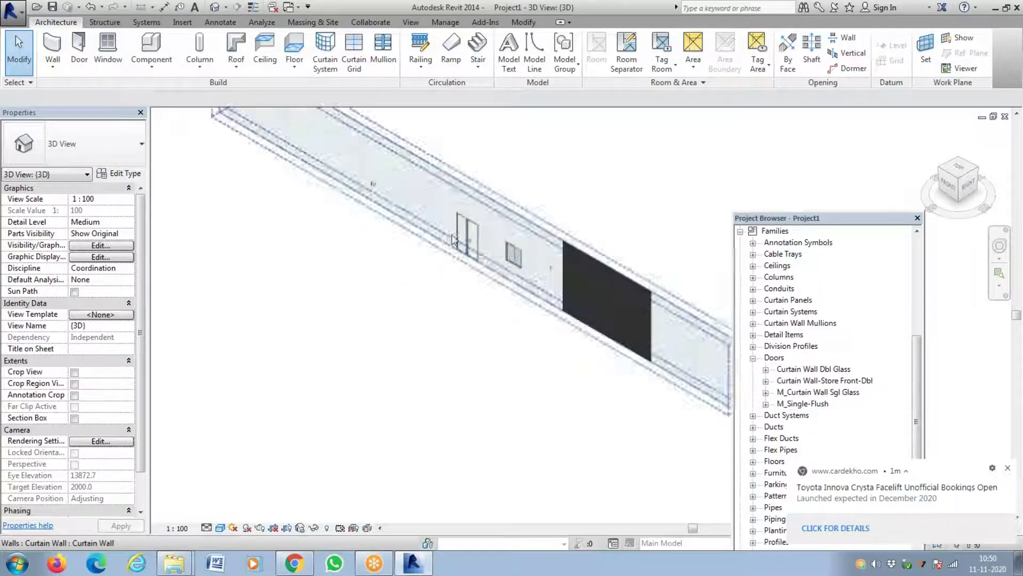
scroll(448, 205, up, 2)
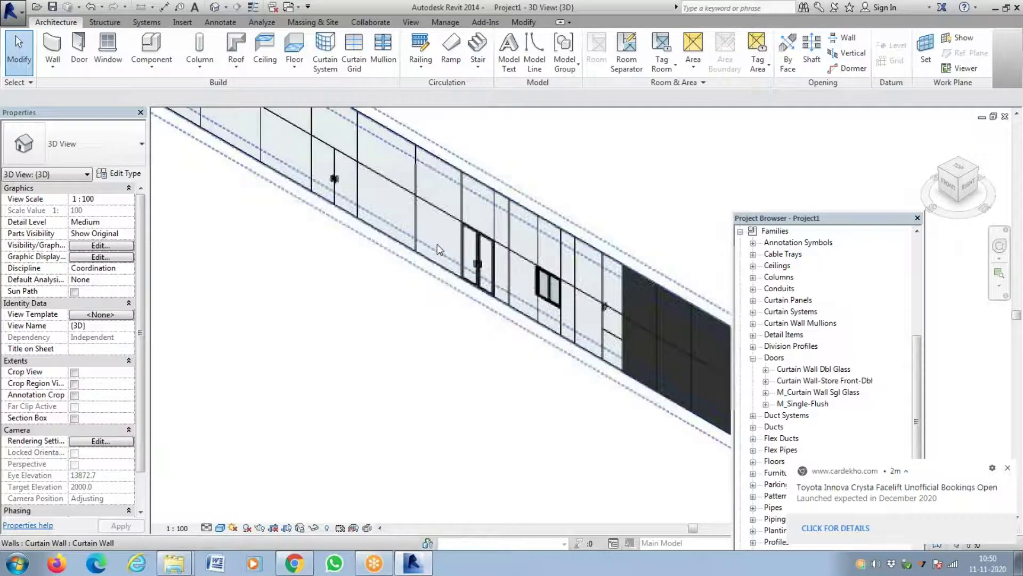
click(354, 54)
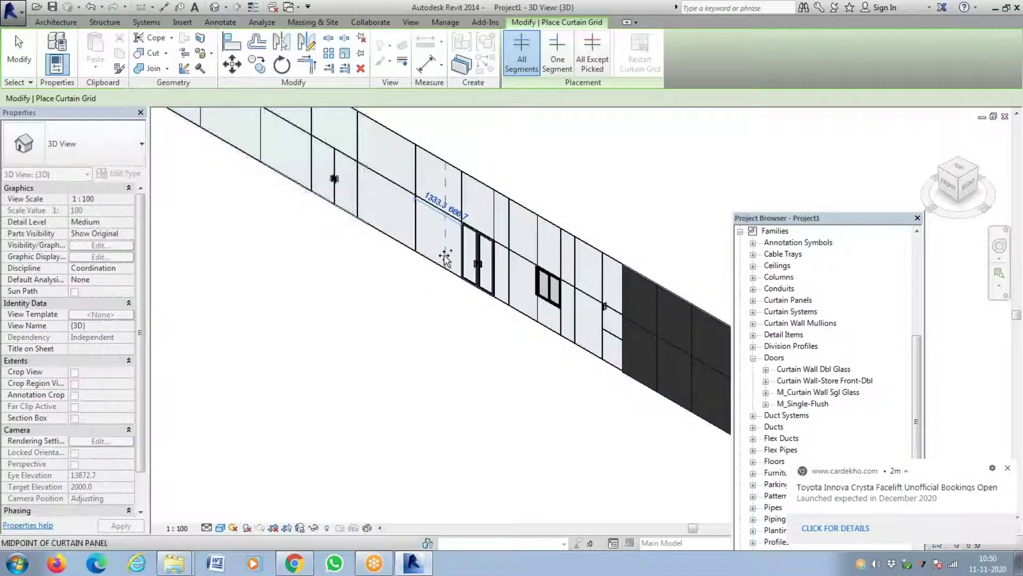
click(447, 260)
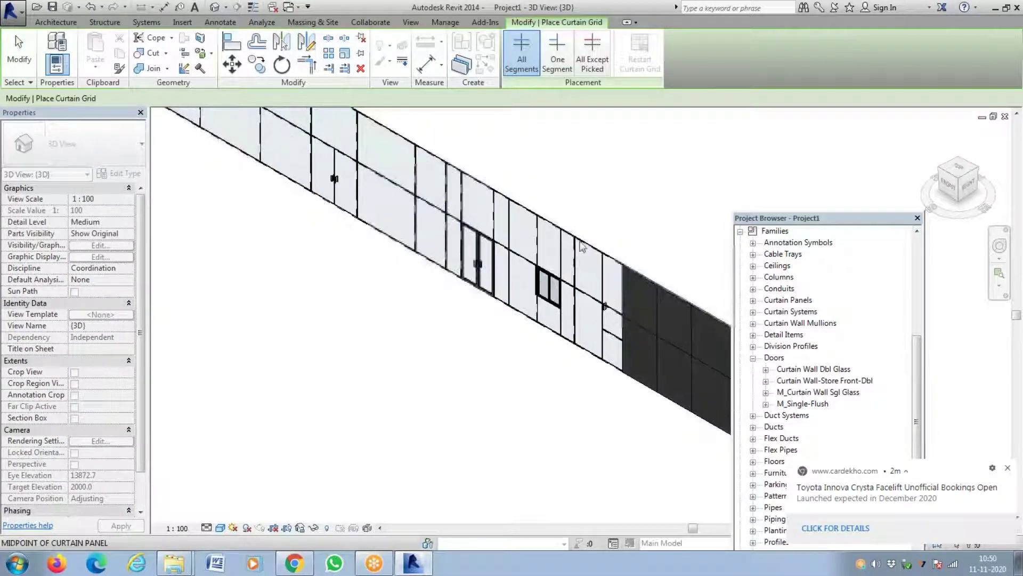
key(Escape)
key(Escape)
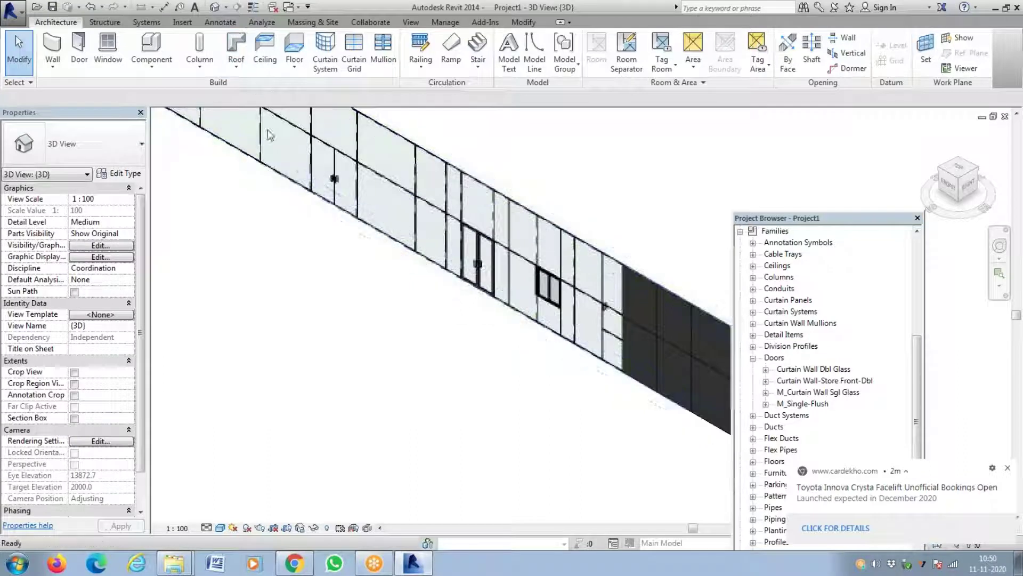
click(408, 197)
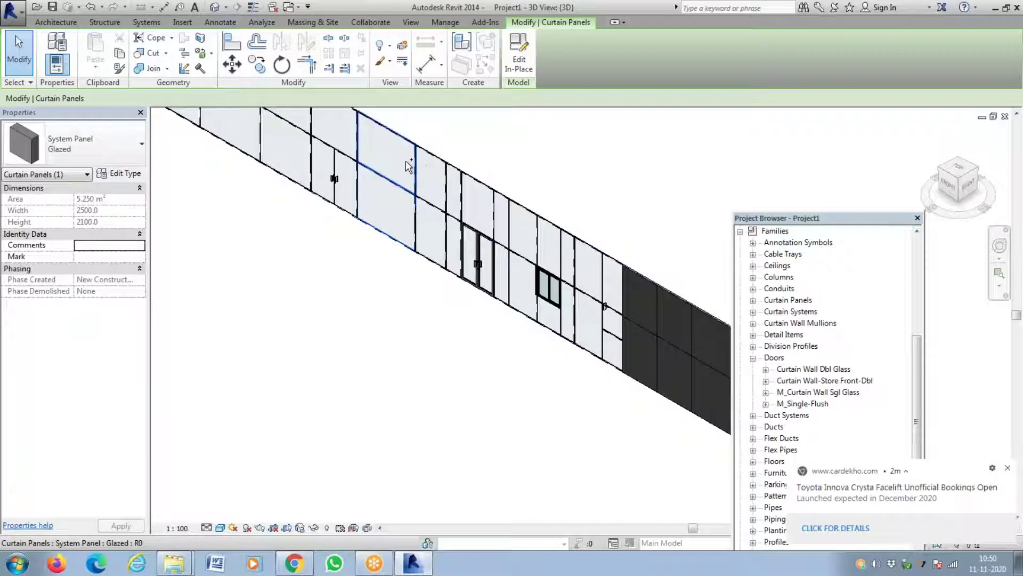
ctrl+click(430, 176)
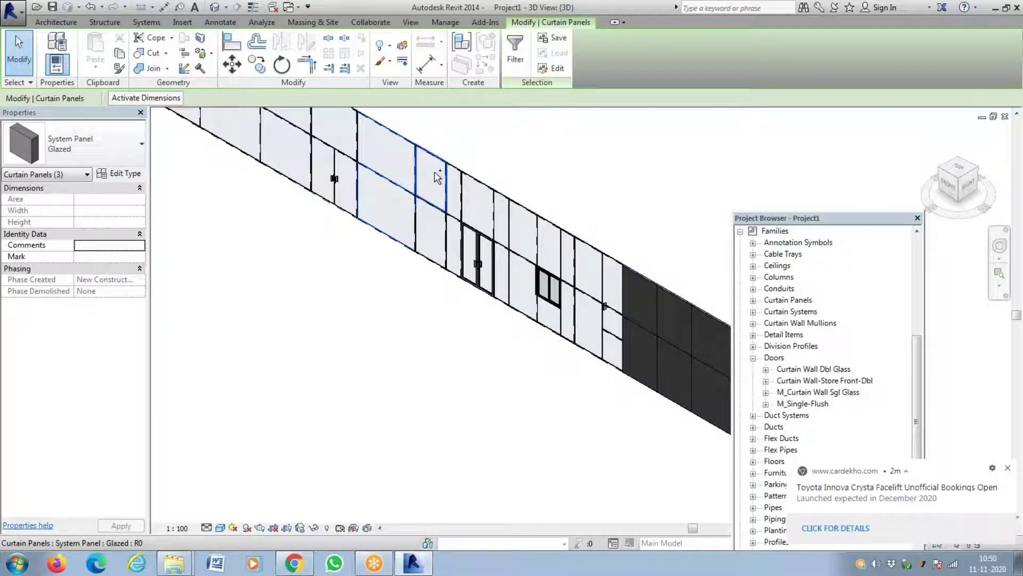
click(510, 163)
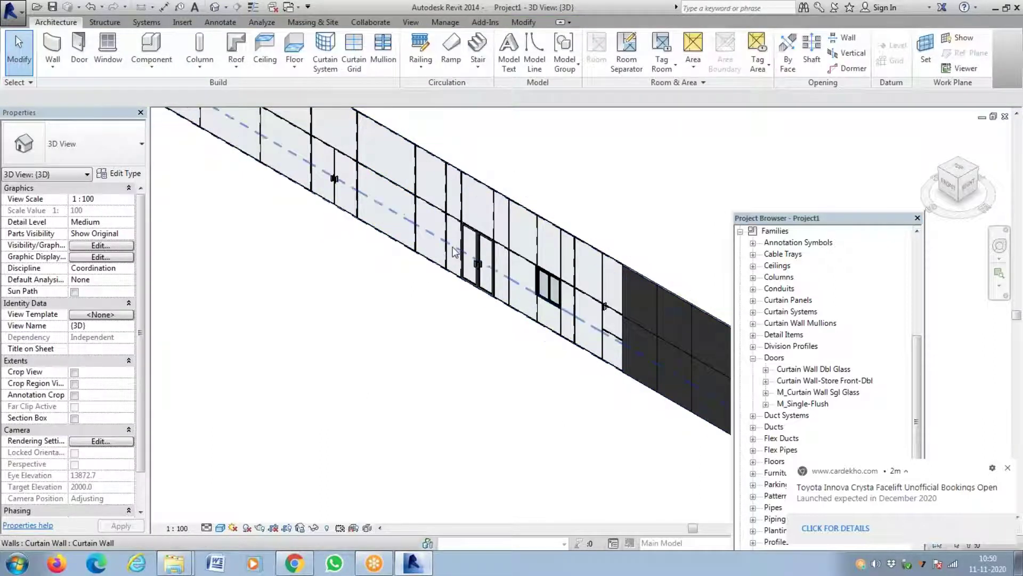
- Change the five glazed panels above and on both sides of the store front double door to System Panel Solid
click(457, 208)
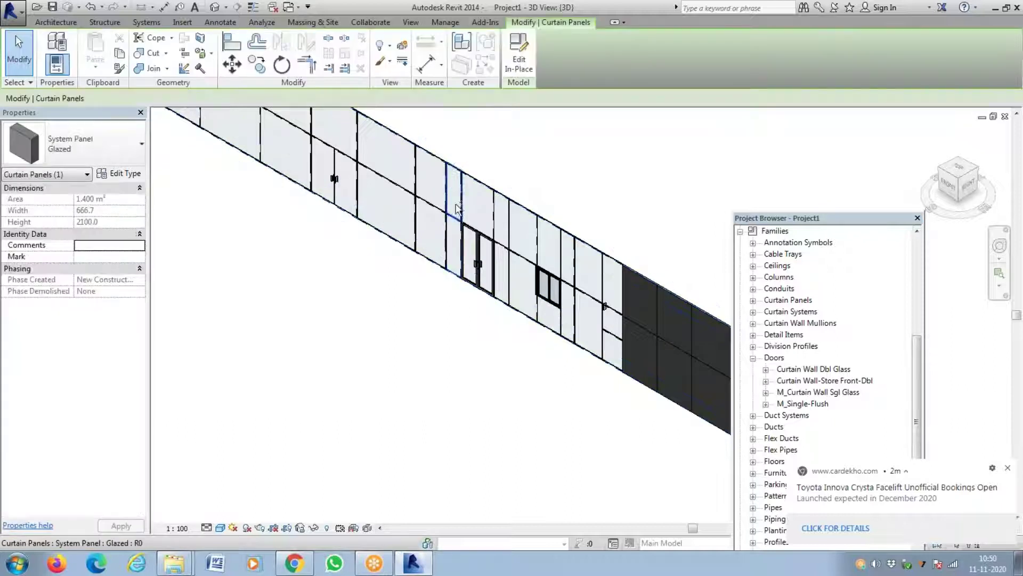
ctrl+click(468, 235)
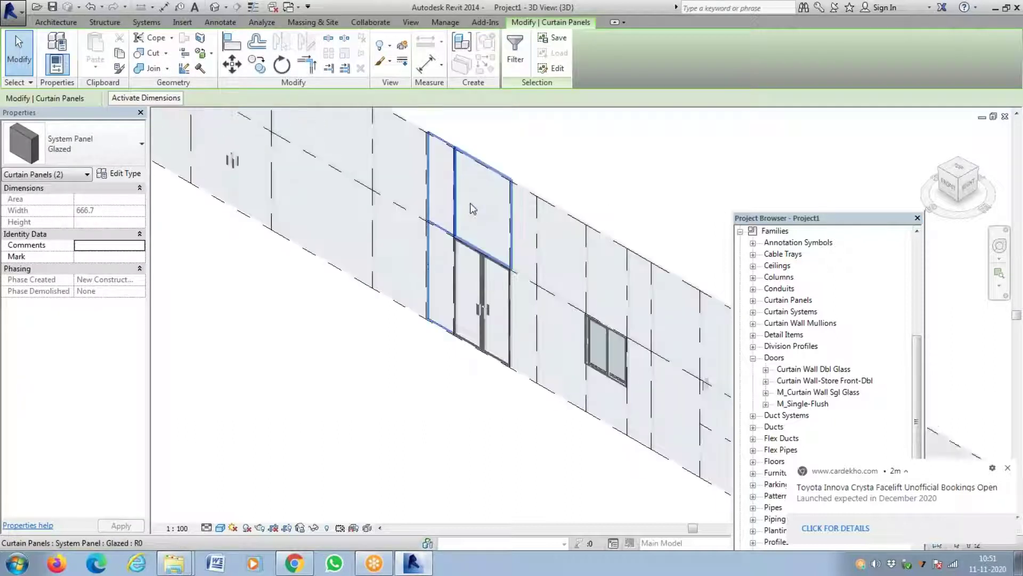
scroll(485, 213, up, 3)
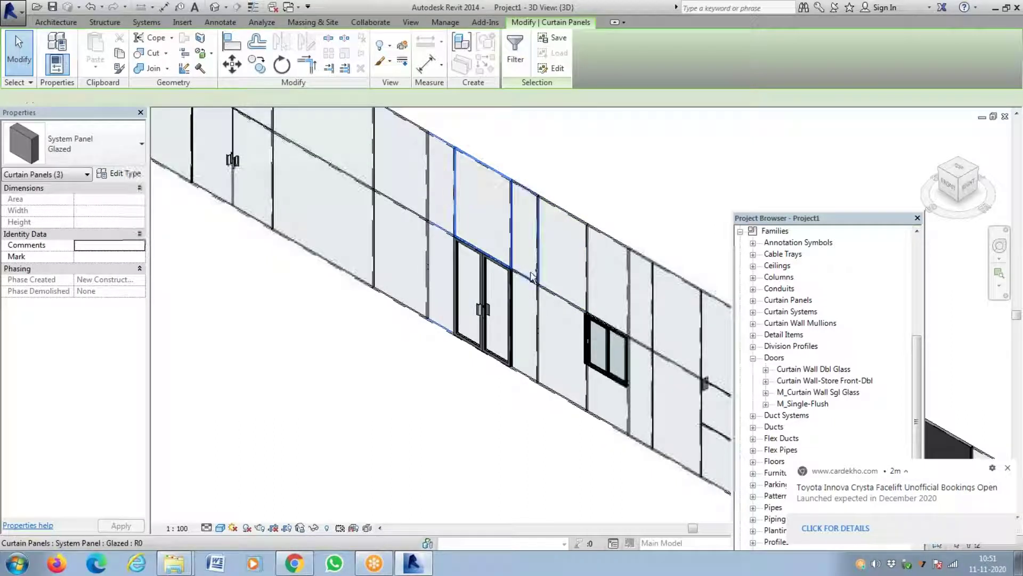
ctrl+click(527, 251)
ctrl+click(528, 312)
ctrl+click(446, 297)
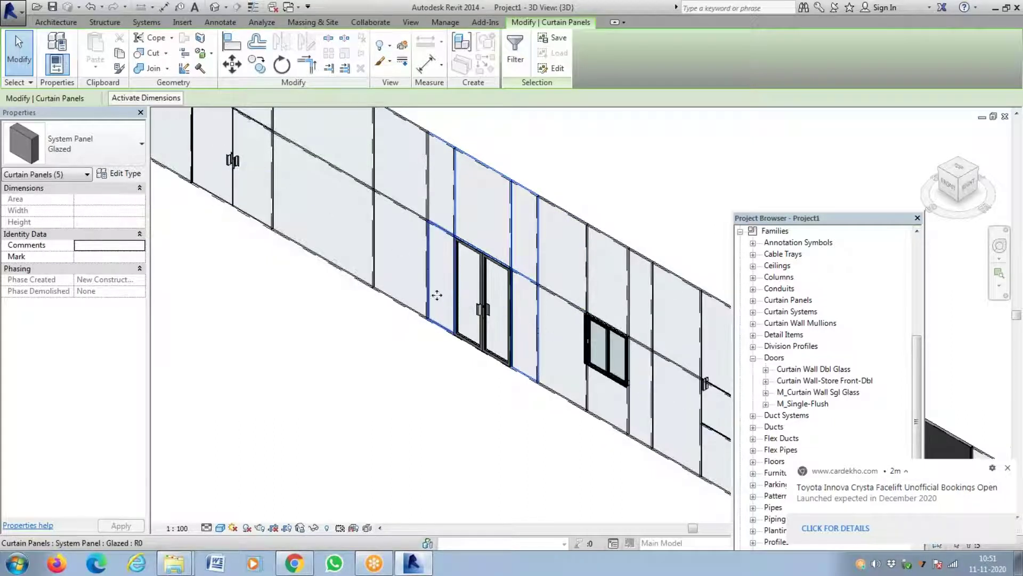
click(85, 142)
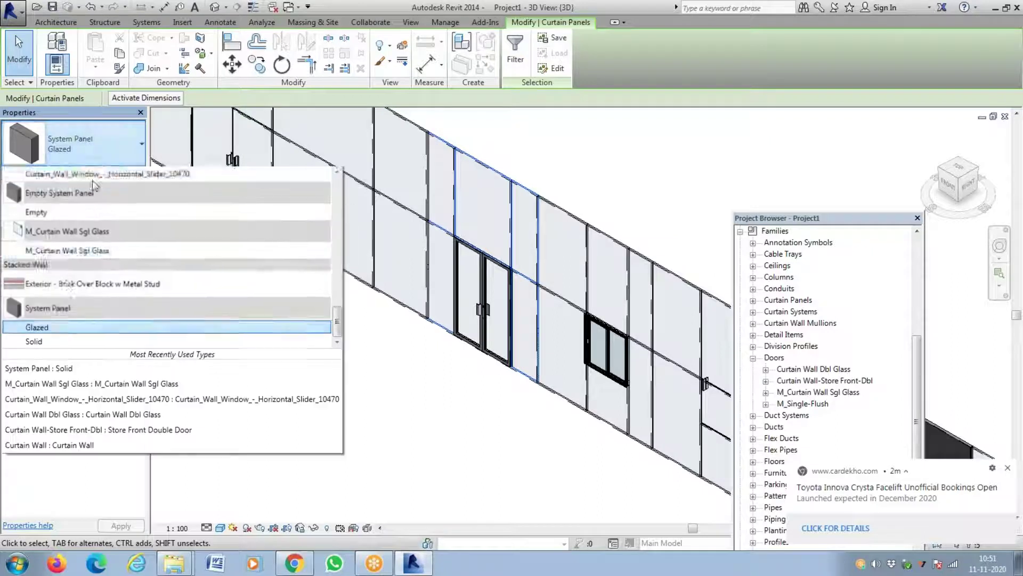
click(43, 342)
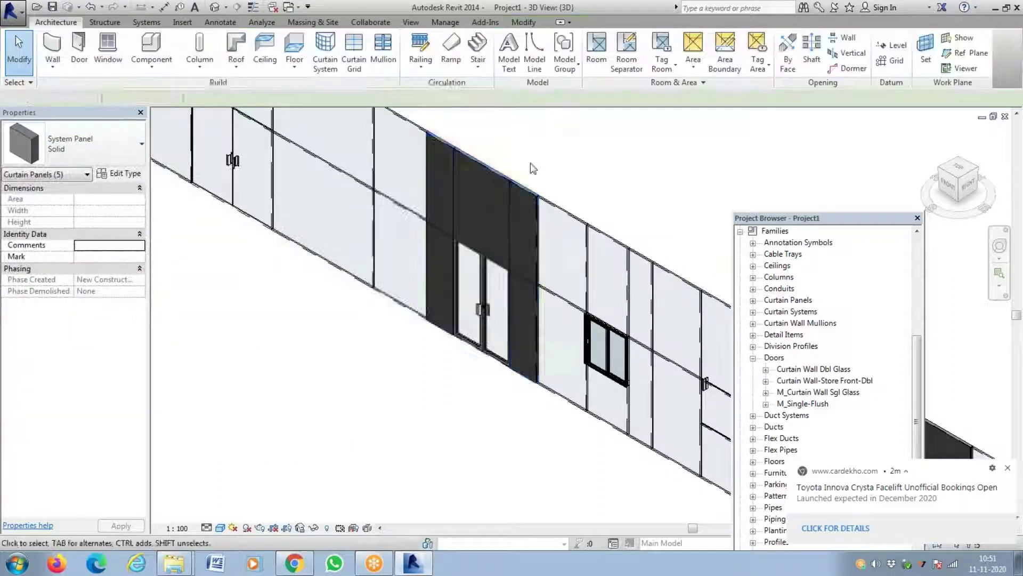
key(Escape)
- Examine the shaded curtain wall and how its solid panels are arranged around the doors, window and glazed panels
scroll(441, 239, down, 3)
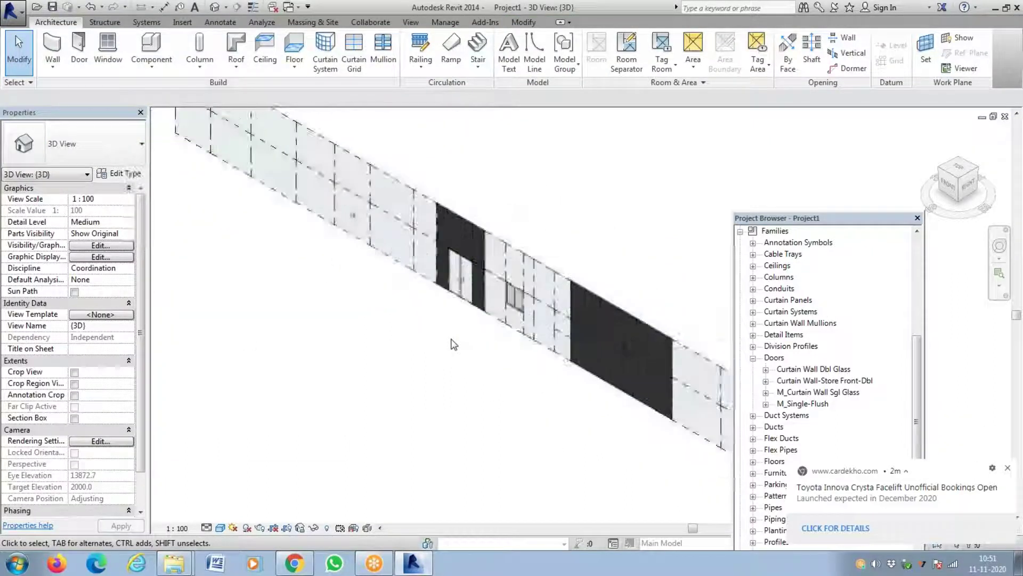
scroll(453, 344, down, 2)
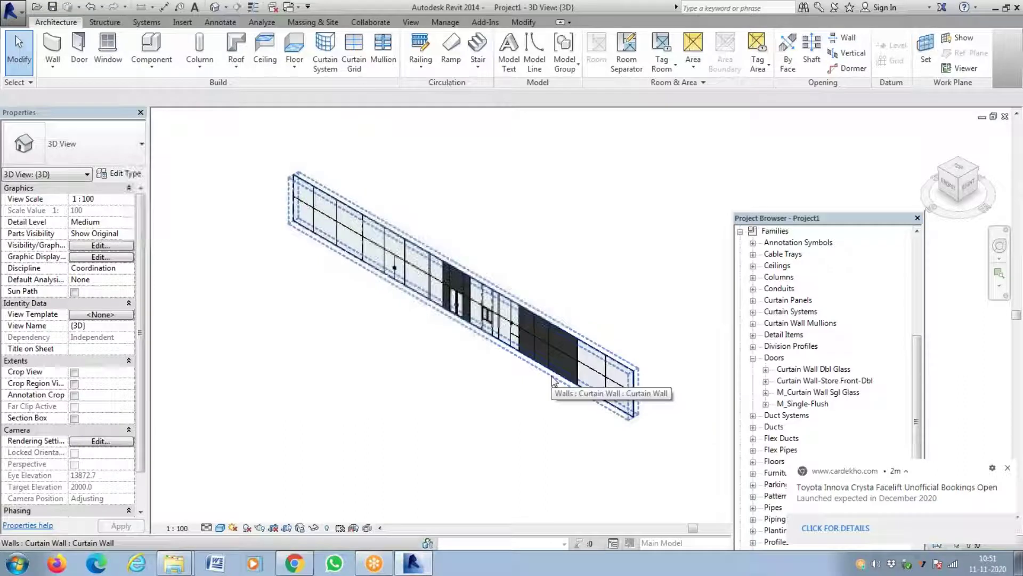
scroll(442, 267, up, 5)
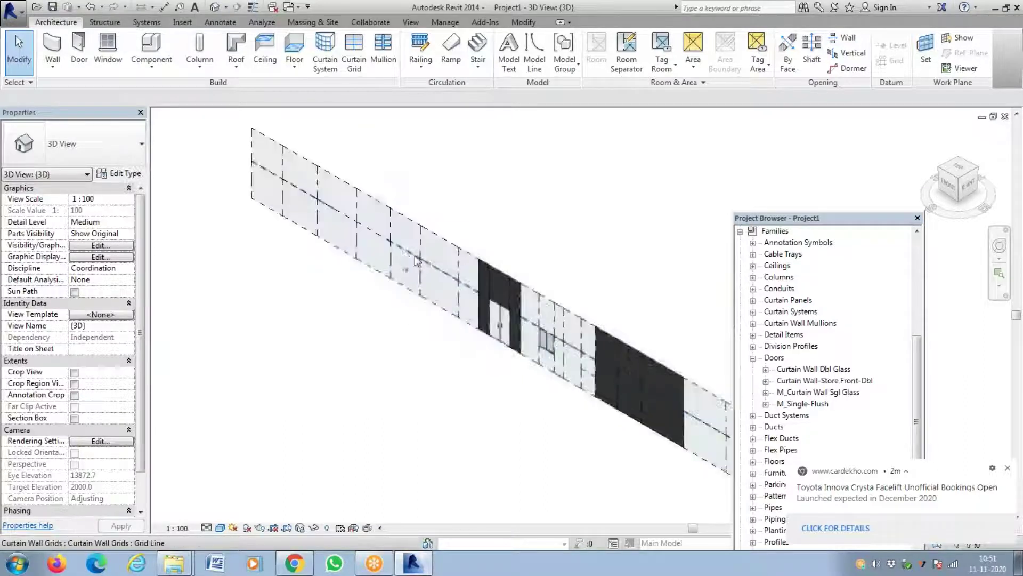
scroll(401, 274, down, 4)
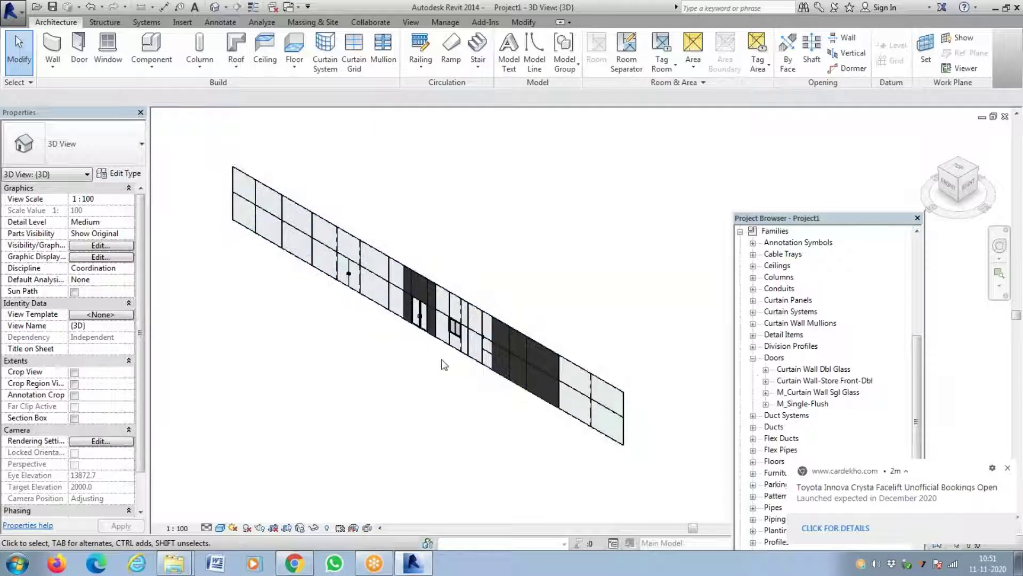
scroll(442, 357, up, 3)
scroll(415, 320, up, 5)
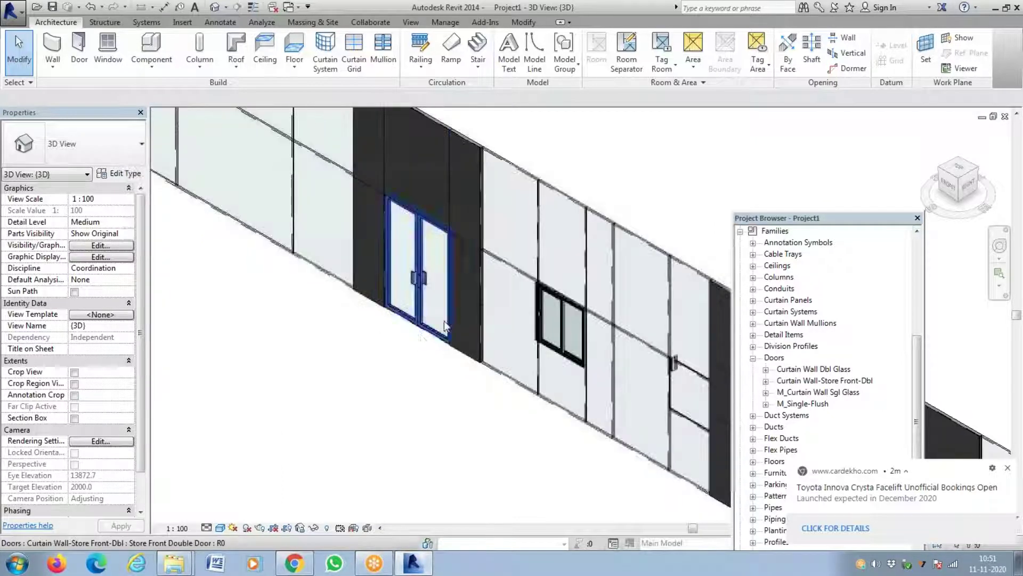
scroll(480, 346, down, 4)
scroll(571, 381, up, 1)
scroll(571, 381, down, 2)
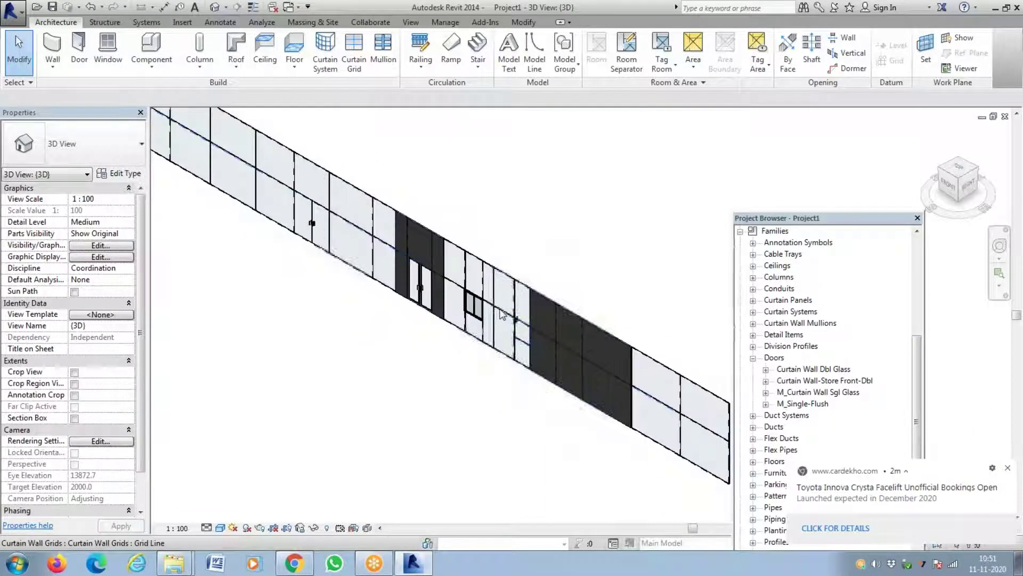
click(576, 315)
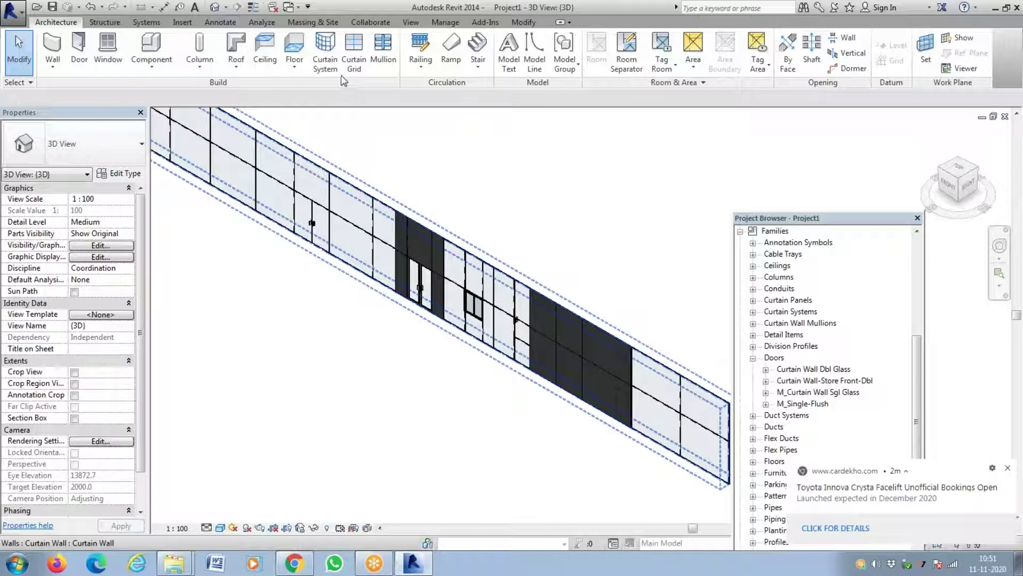
key(Escape)
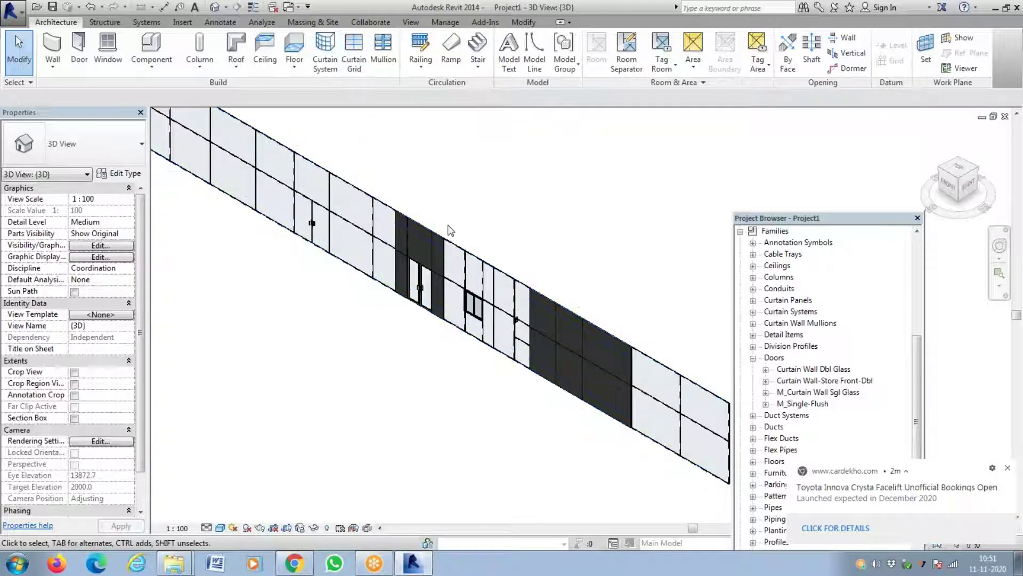